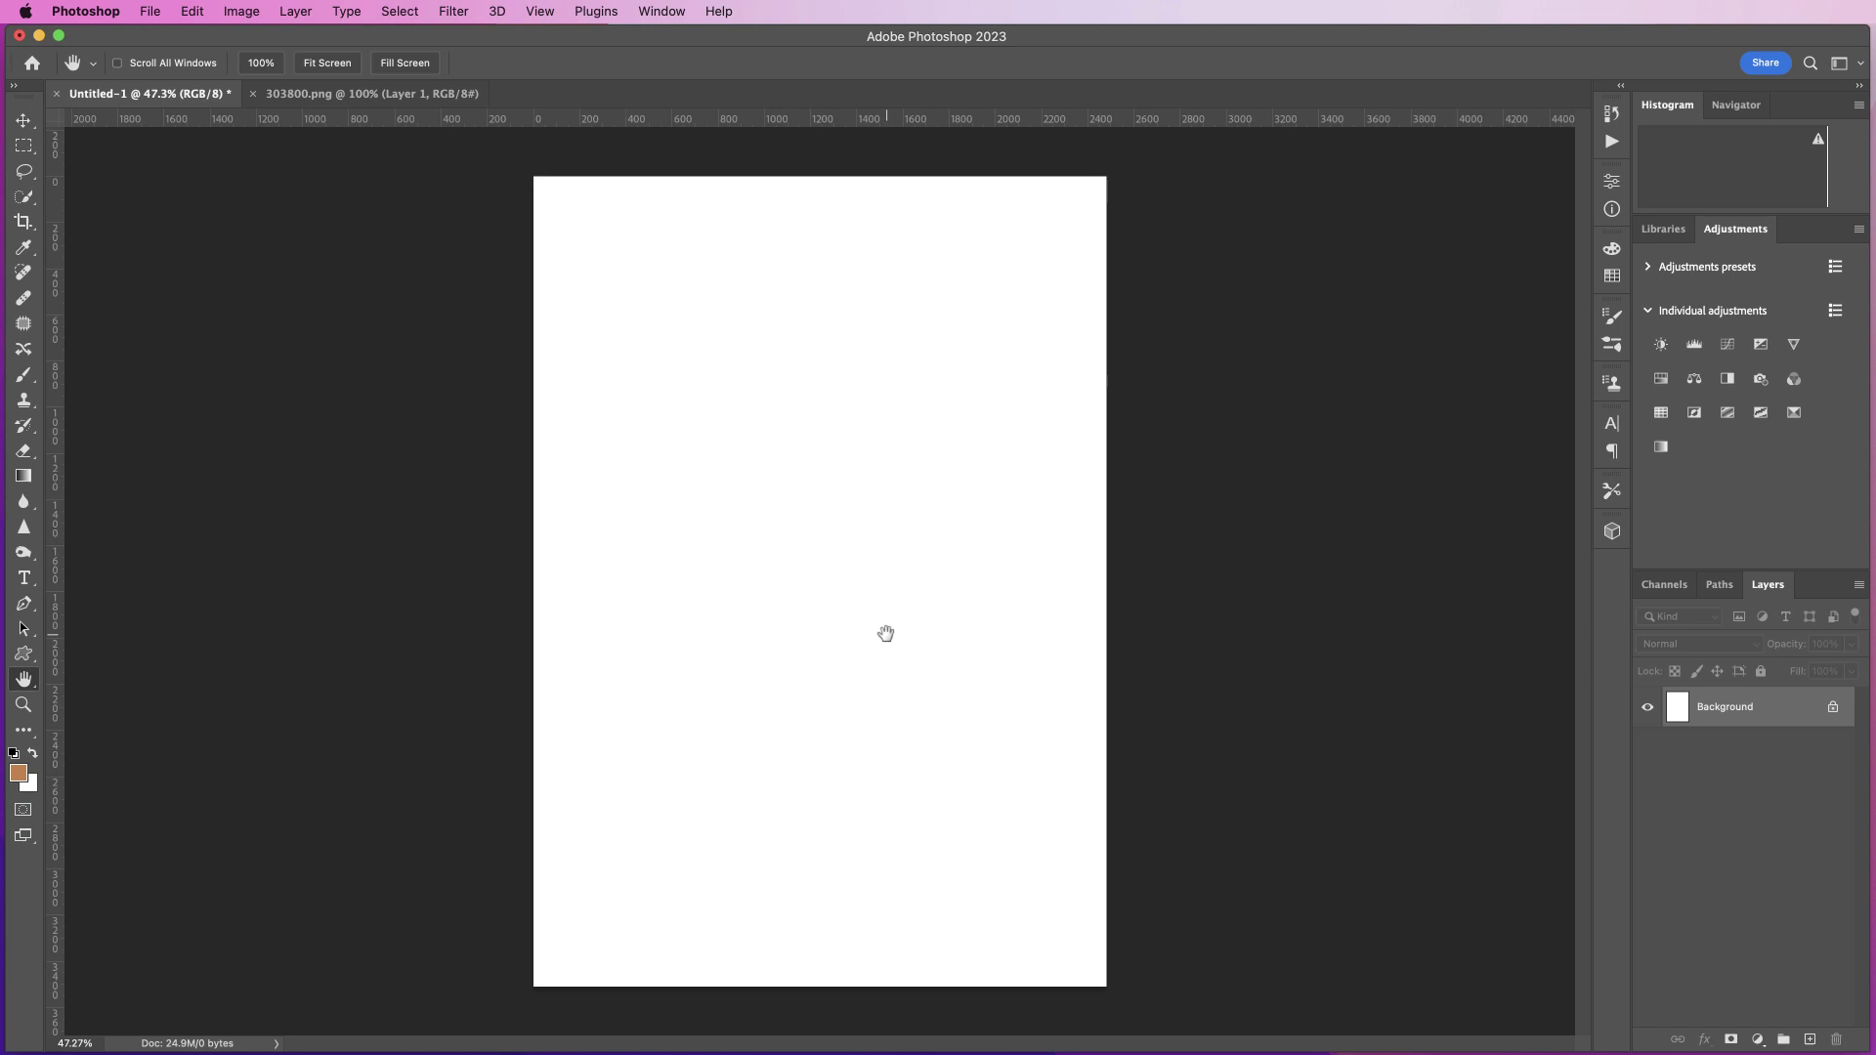
Step: Open the File menu and dismiss it without choosing a command
left_click(150, 13)
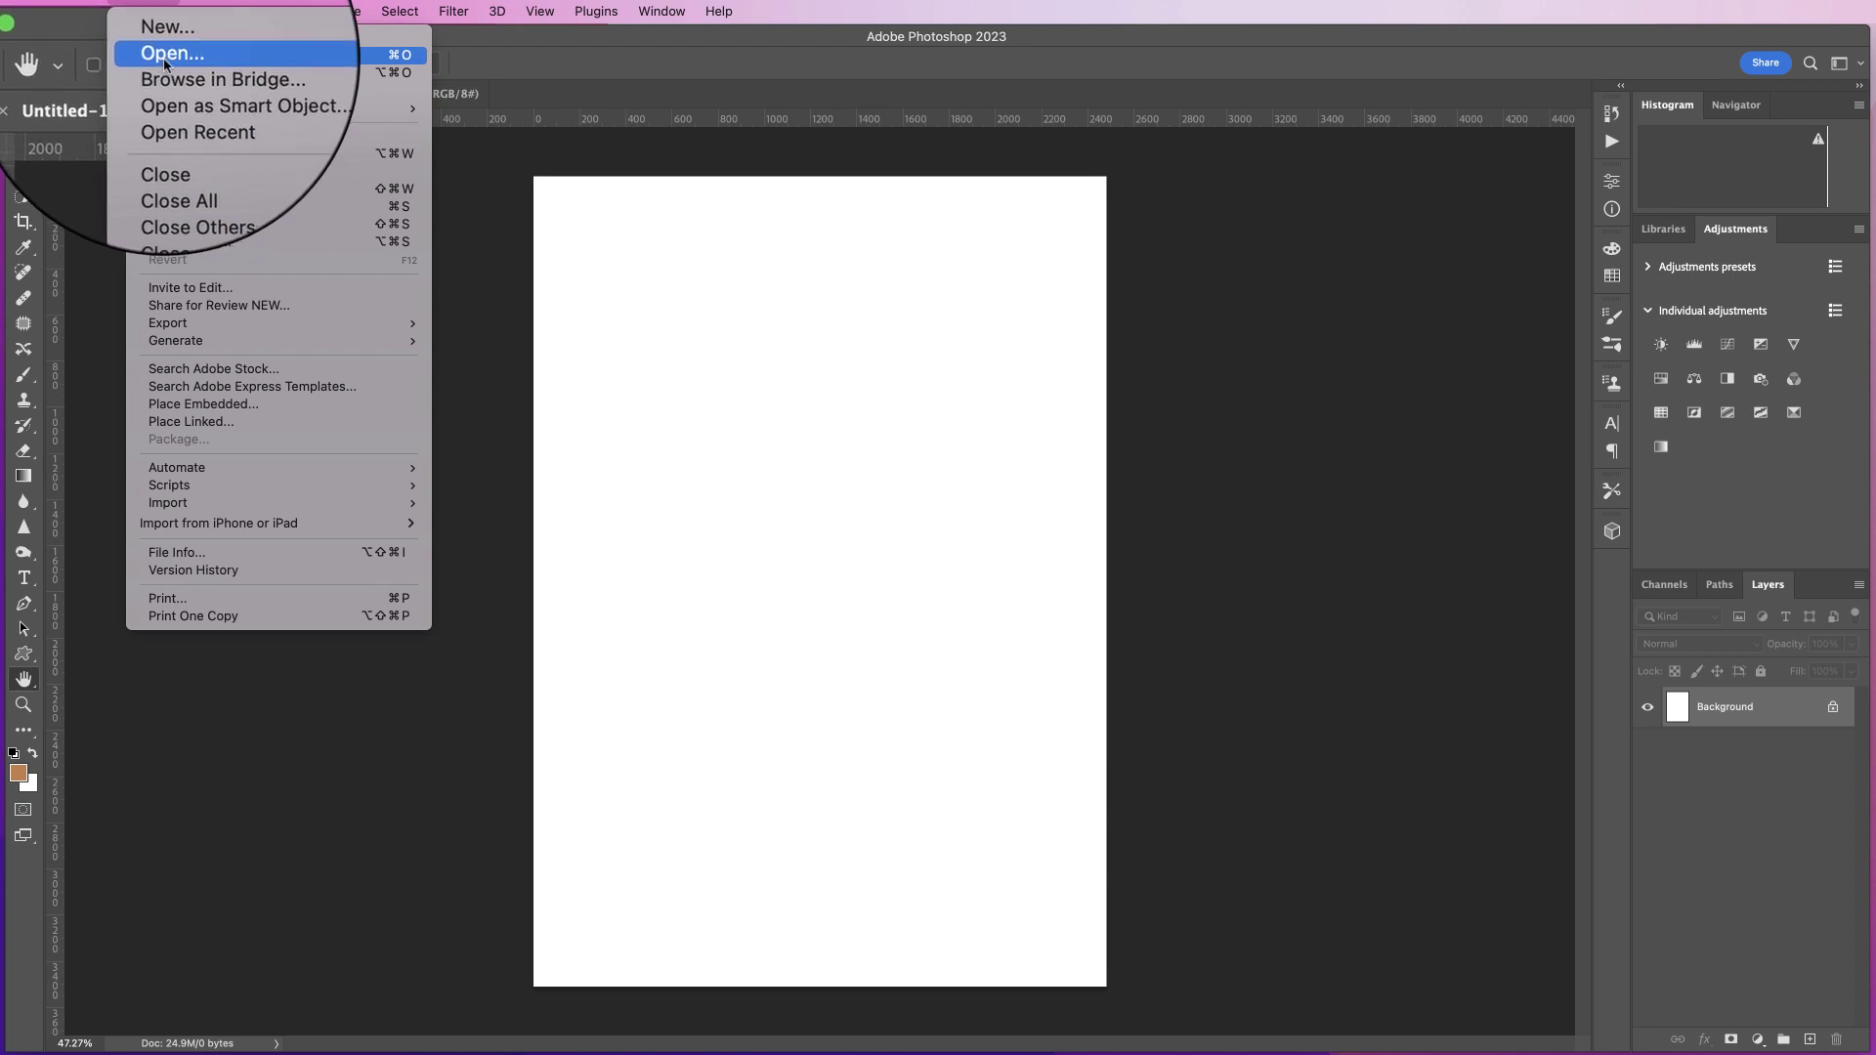
left_click(367, 156)
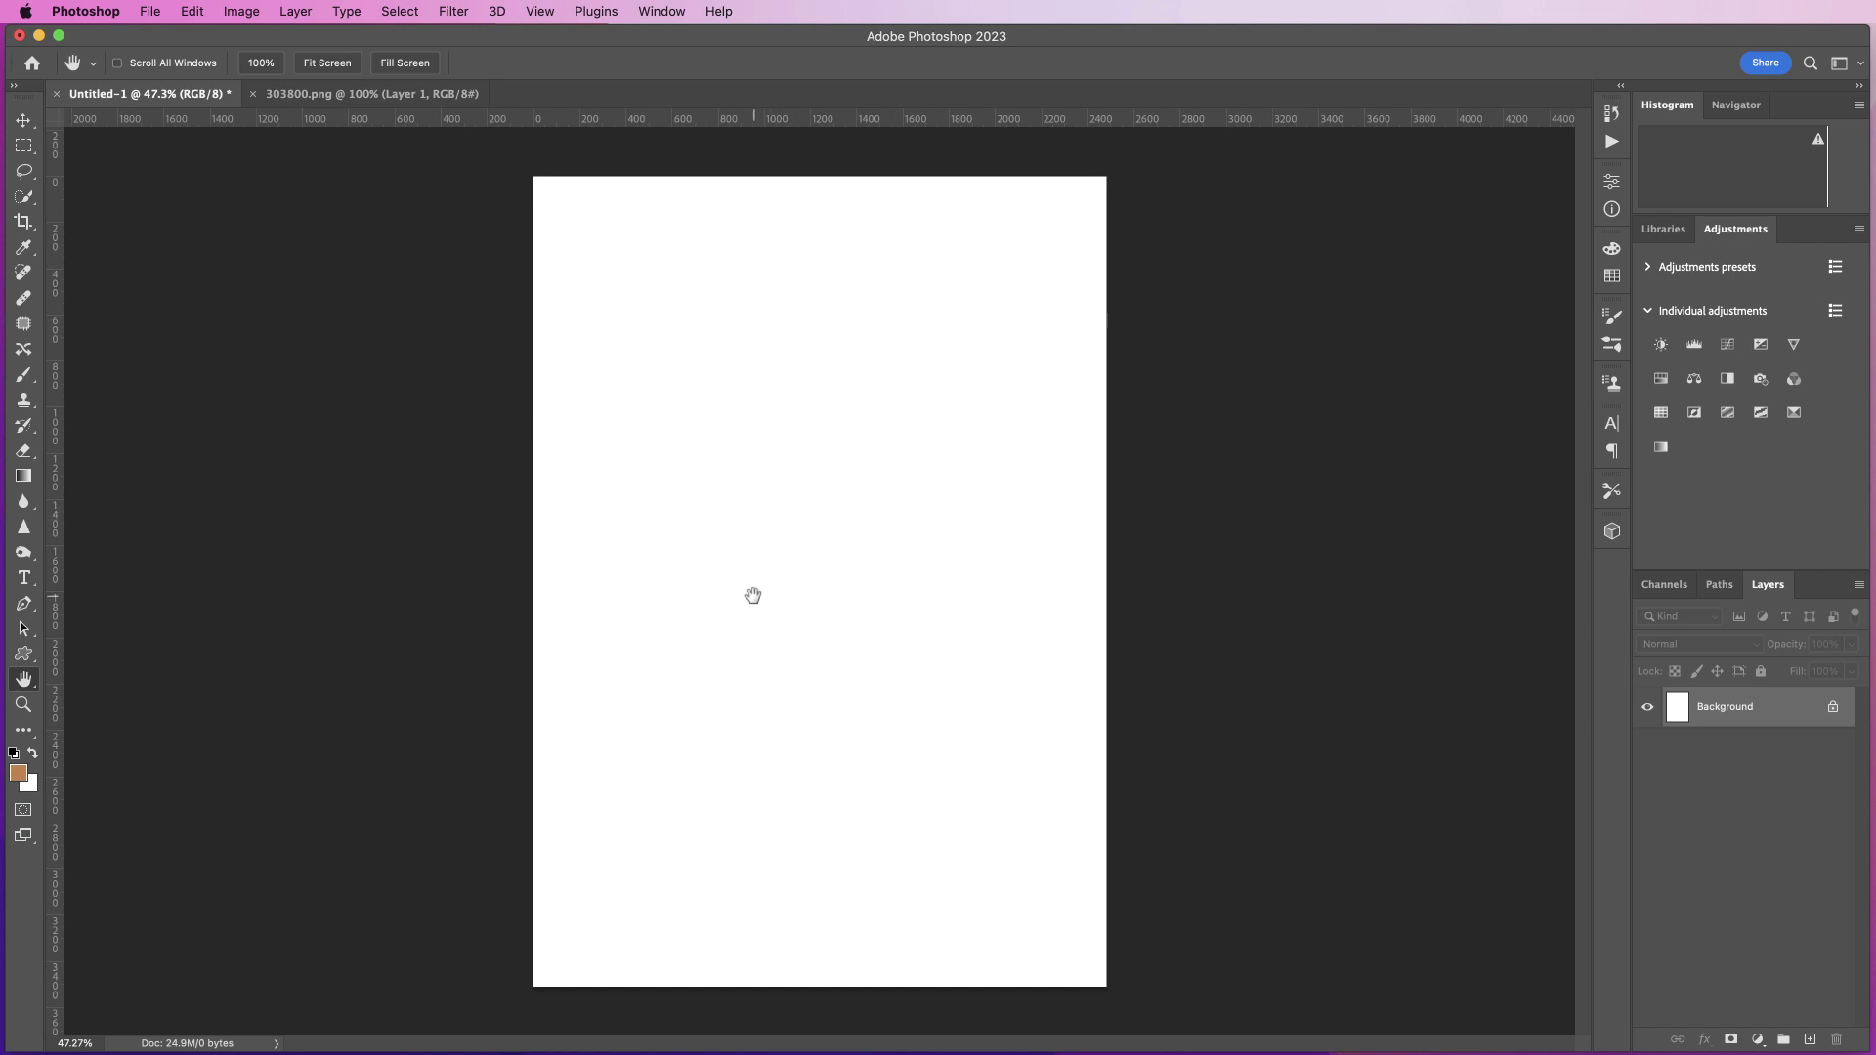
Step: Switch to Finder and open the Downloads folder, moving its window further right
key("super+Tab")
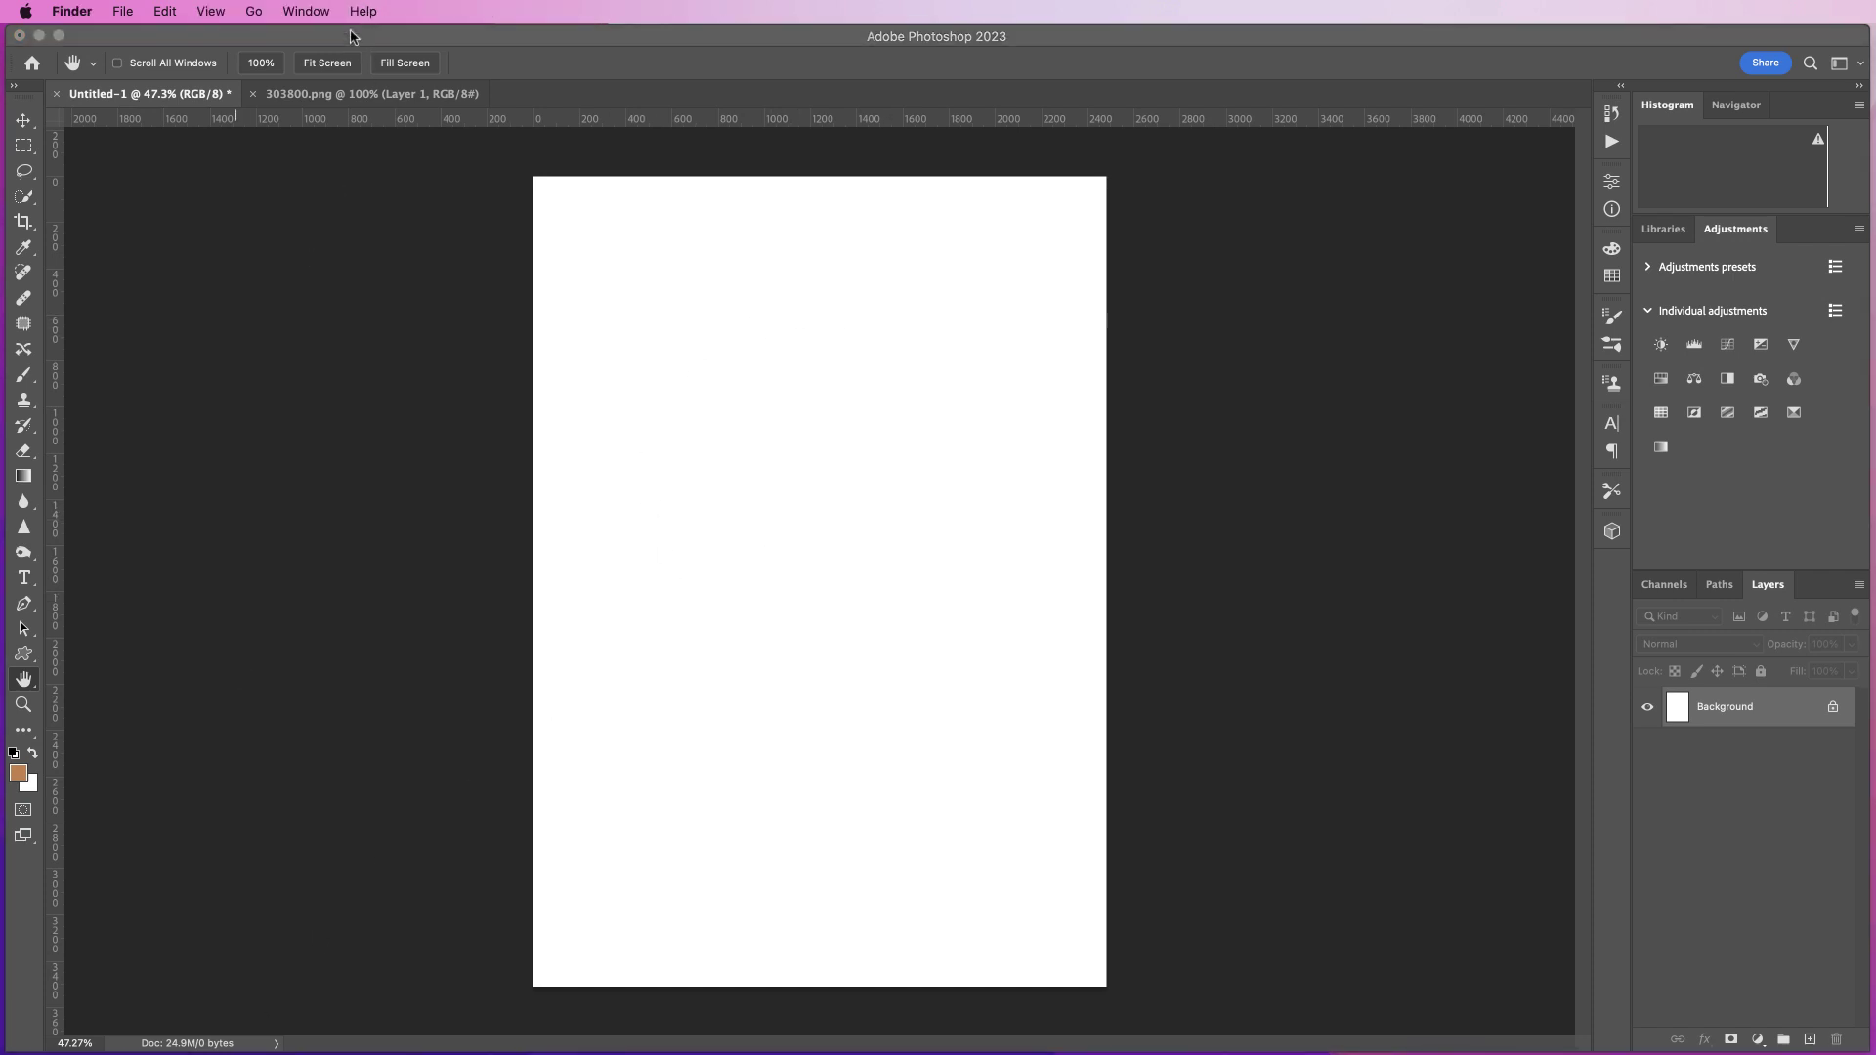
left_click(256, 12)
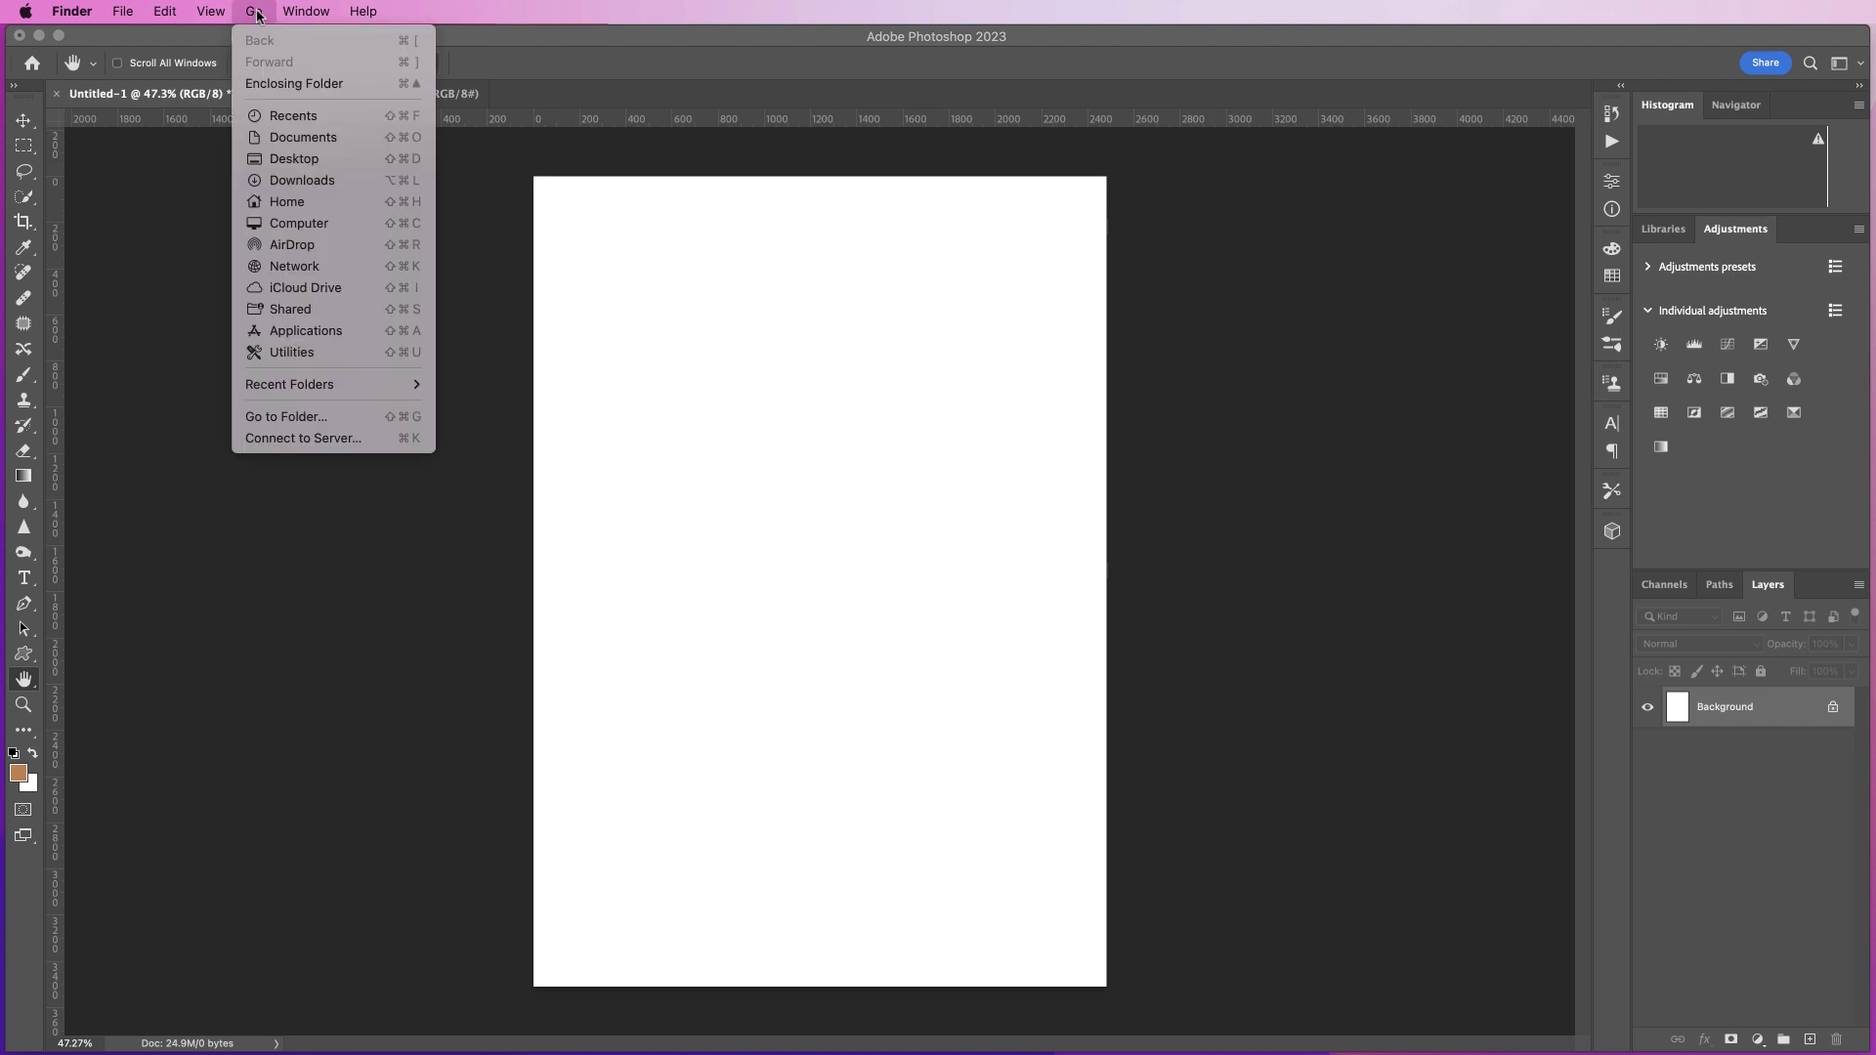
left_click(292, 182)
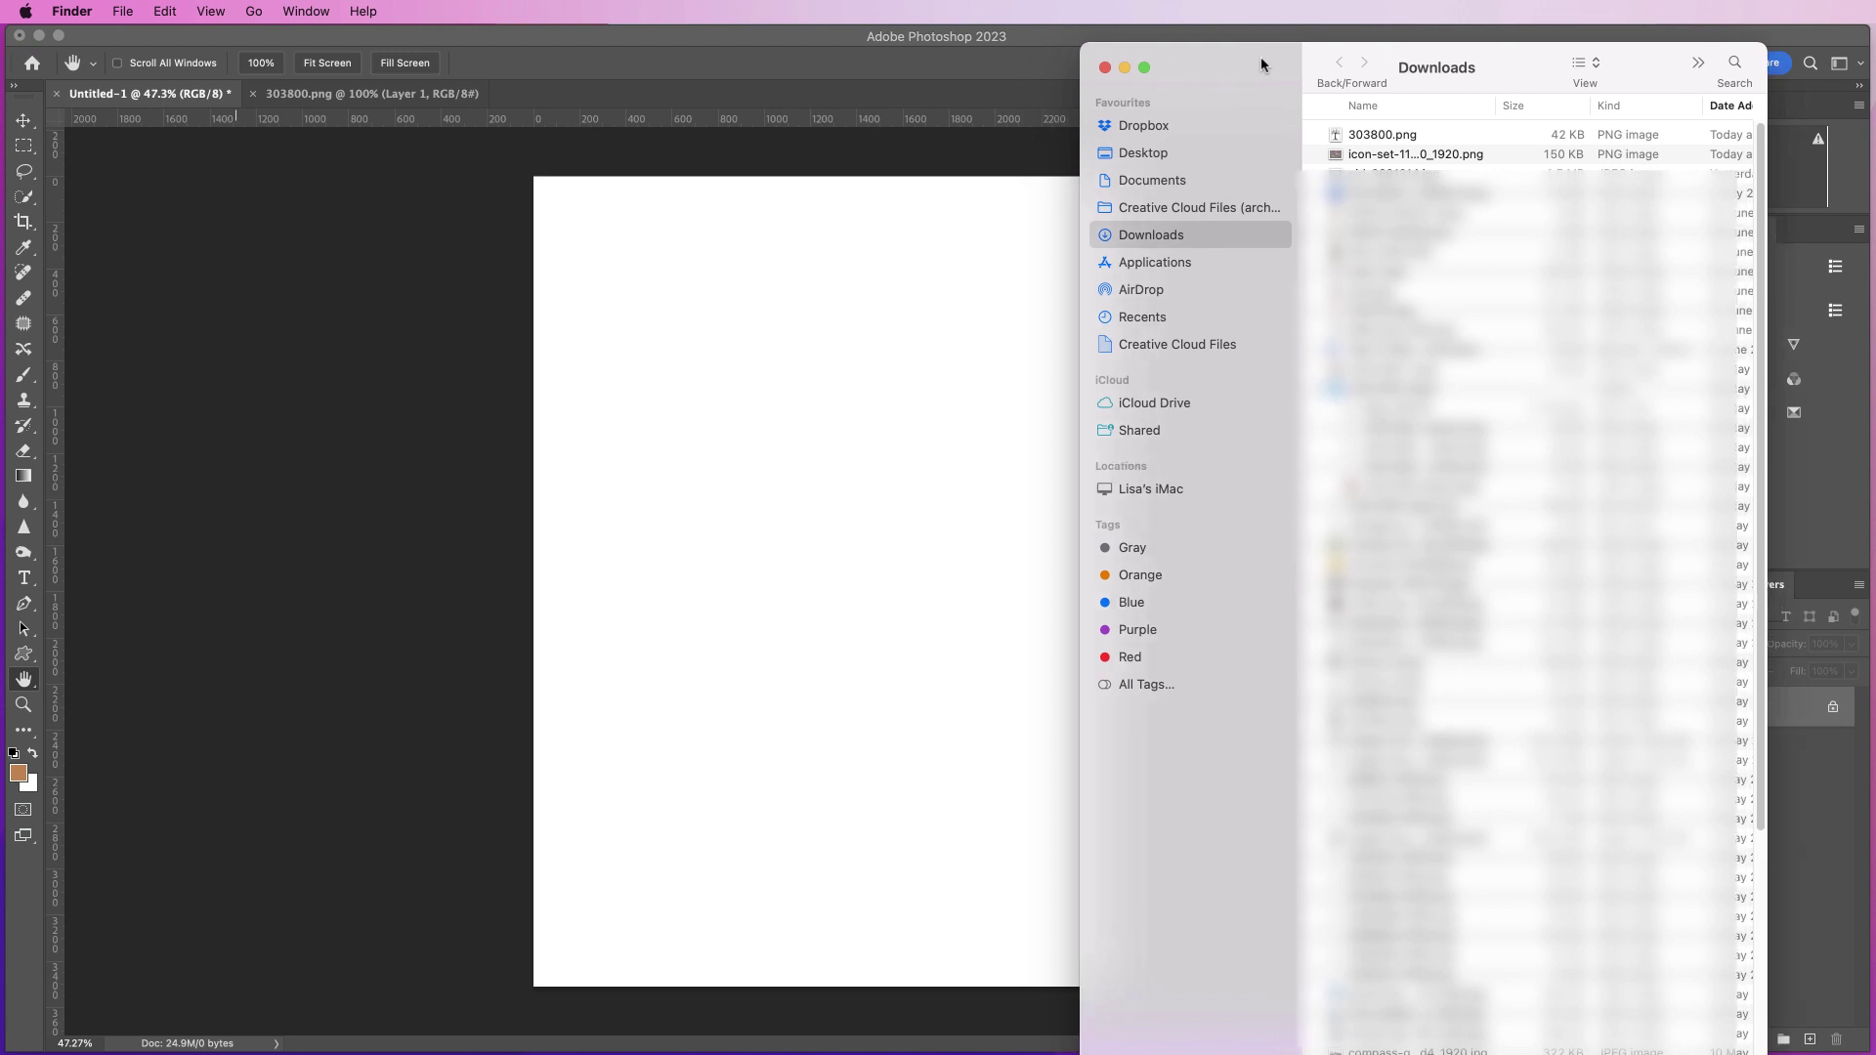
left_click_drag(1261, 64, 1317, 63)
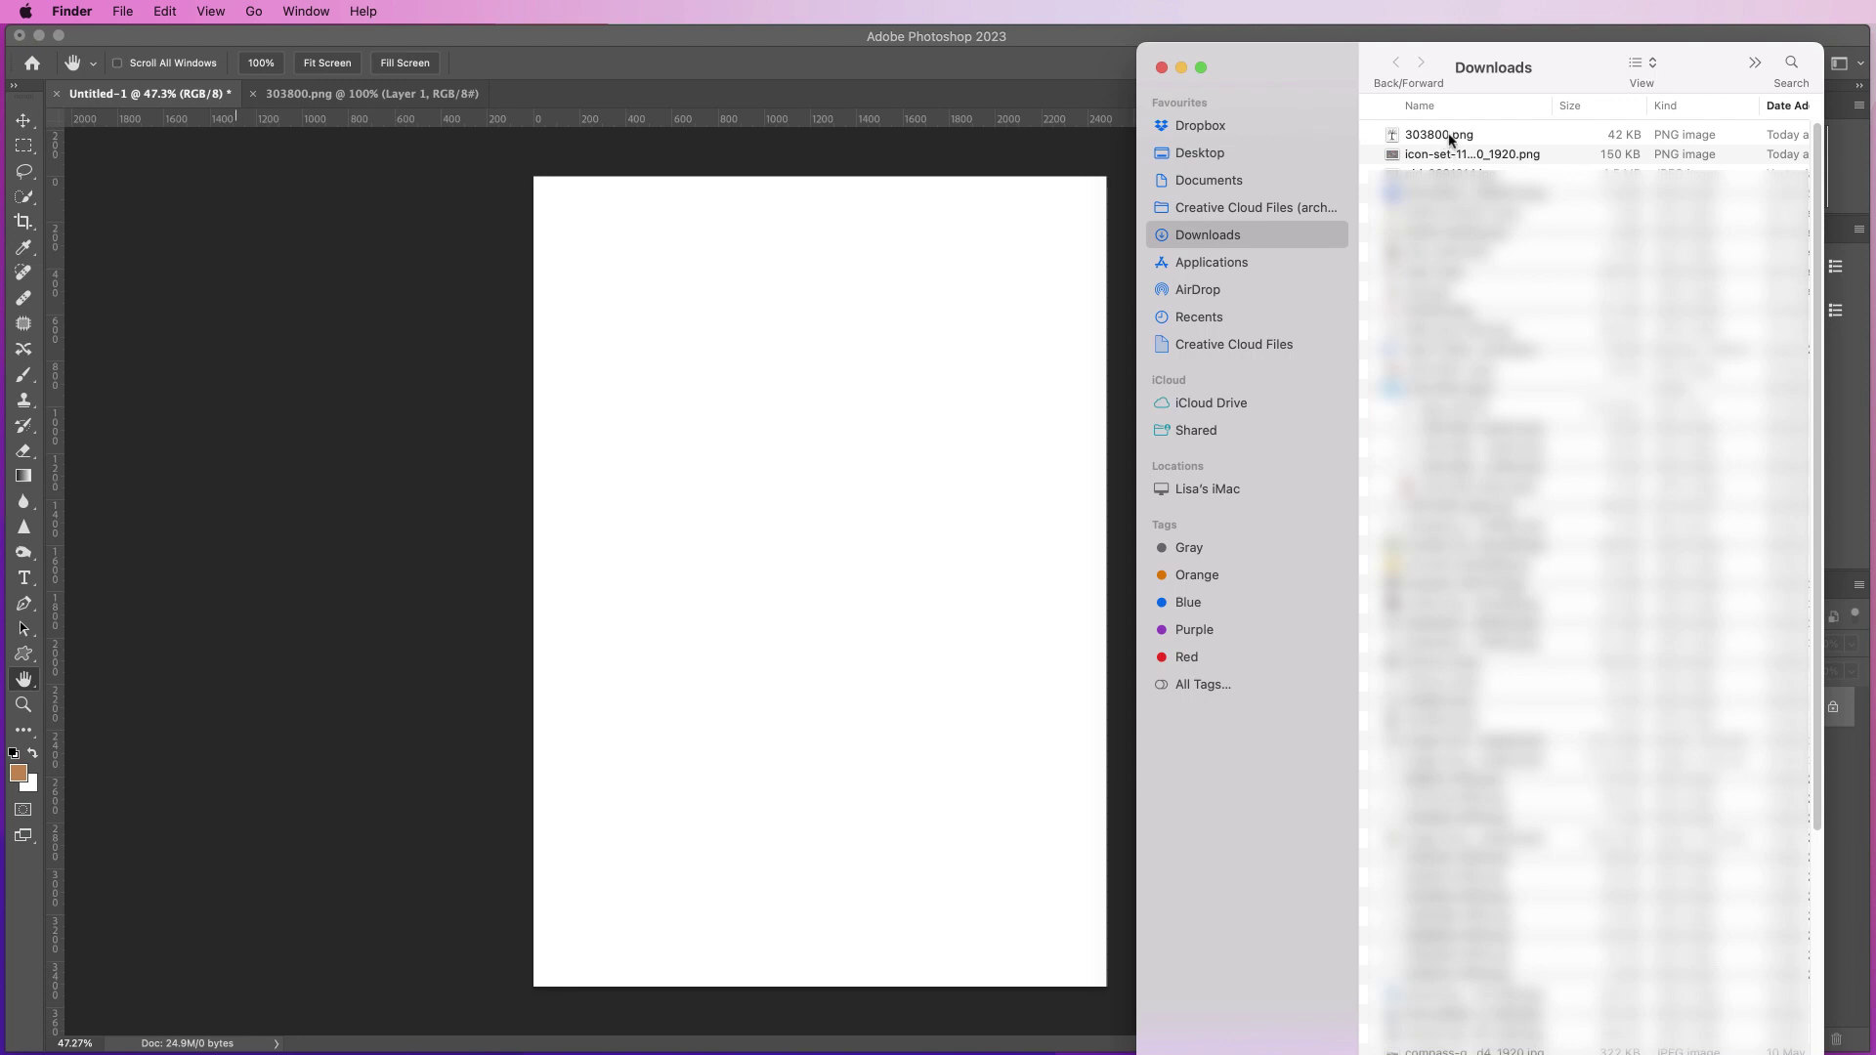
Step: Place 303800.png tree silhouette on Untitled-1, scale it down, reposition and commit
left_click_drag(1450, 139, 831, 617)
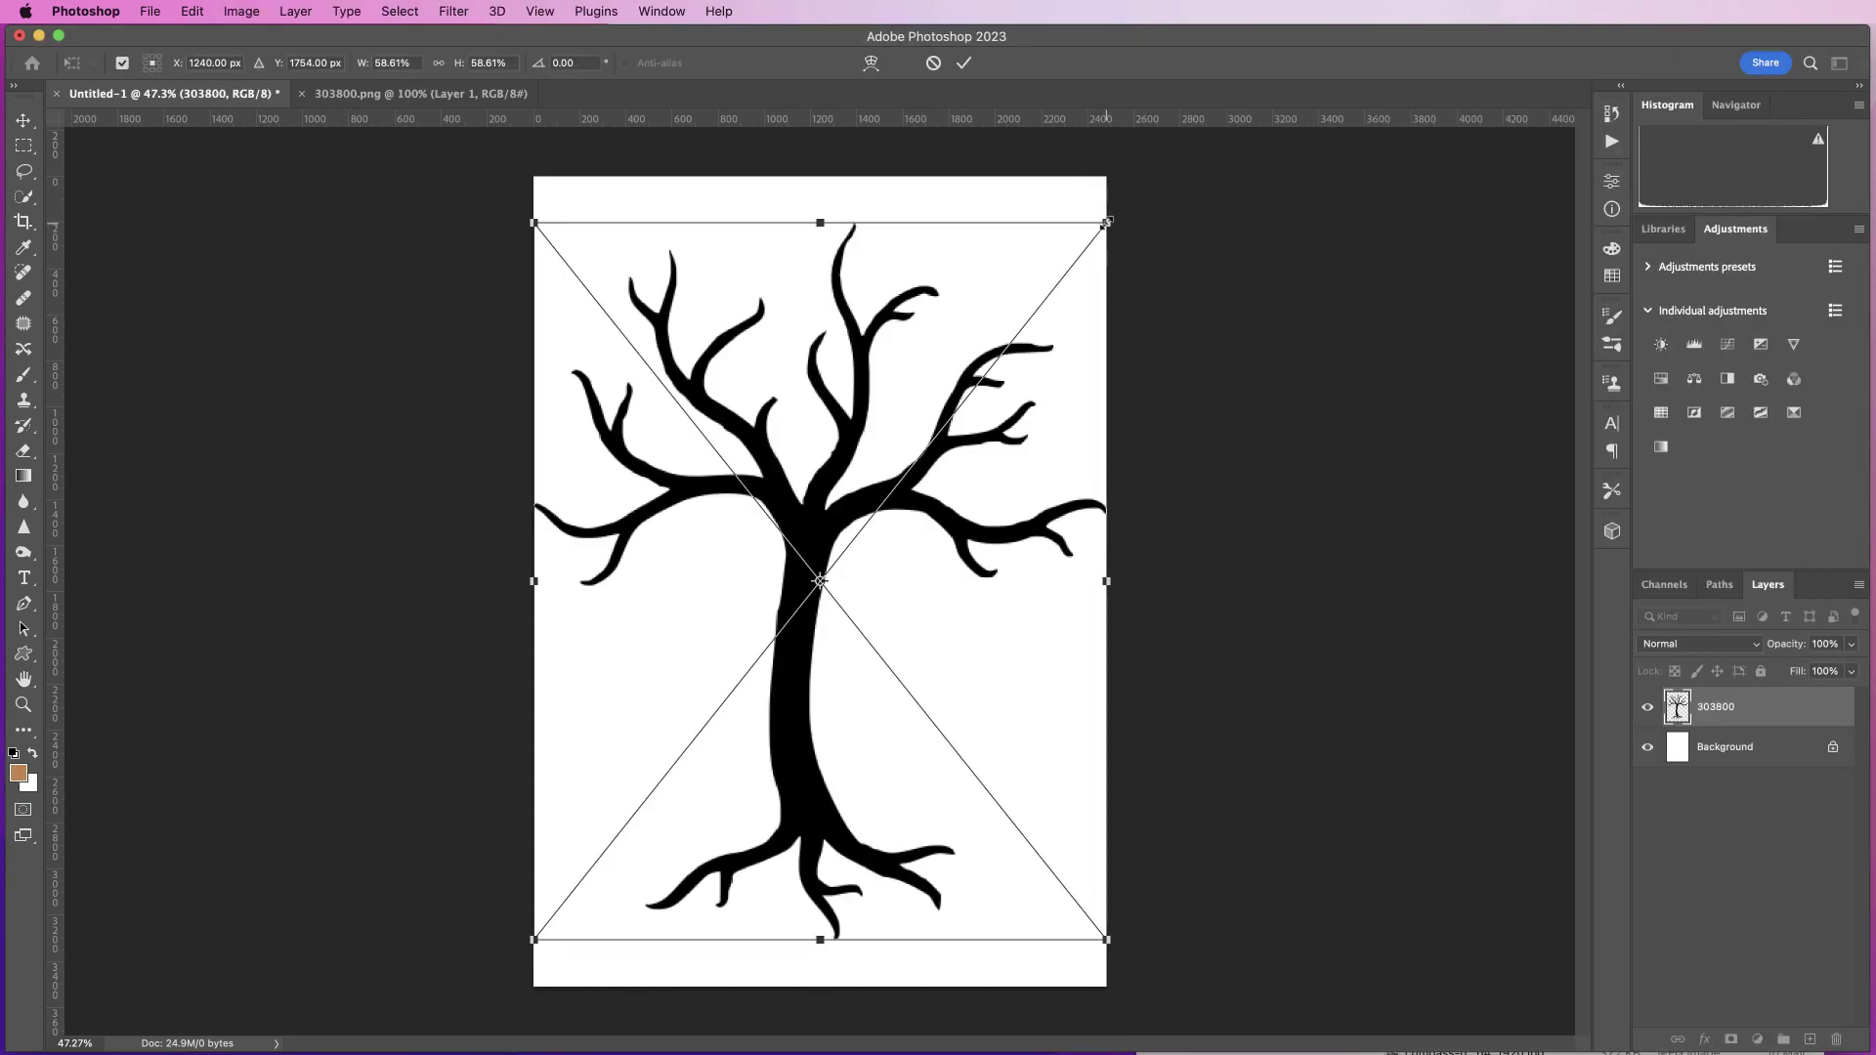
left_click_drag(1107, 223, 983, 324)
mouse_move(795, 554)
left_mouse_down()
mouse_move(824, 564)
mouse_move(862, 533)
left_mouse_up()
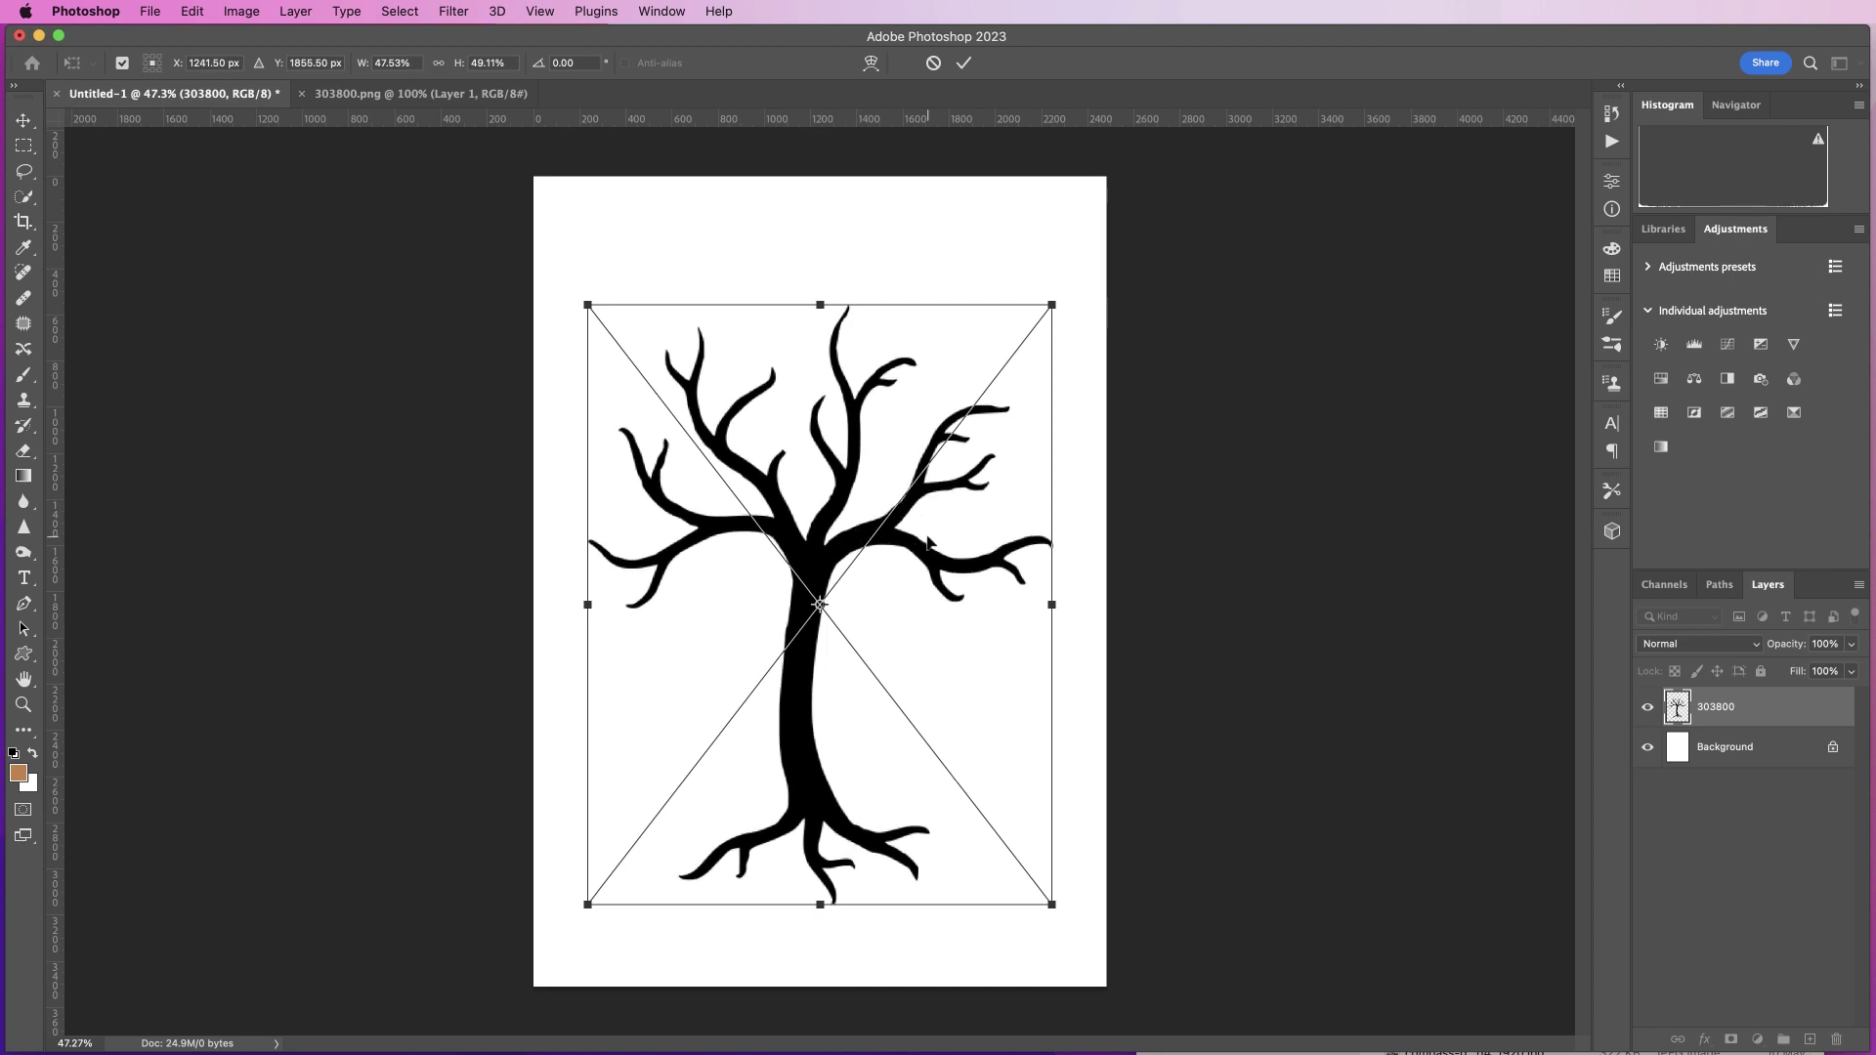
left_click(963, 67)
key("h")
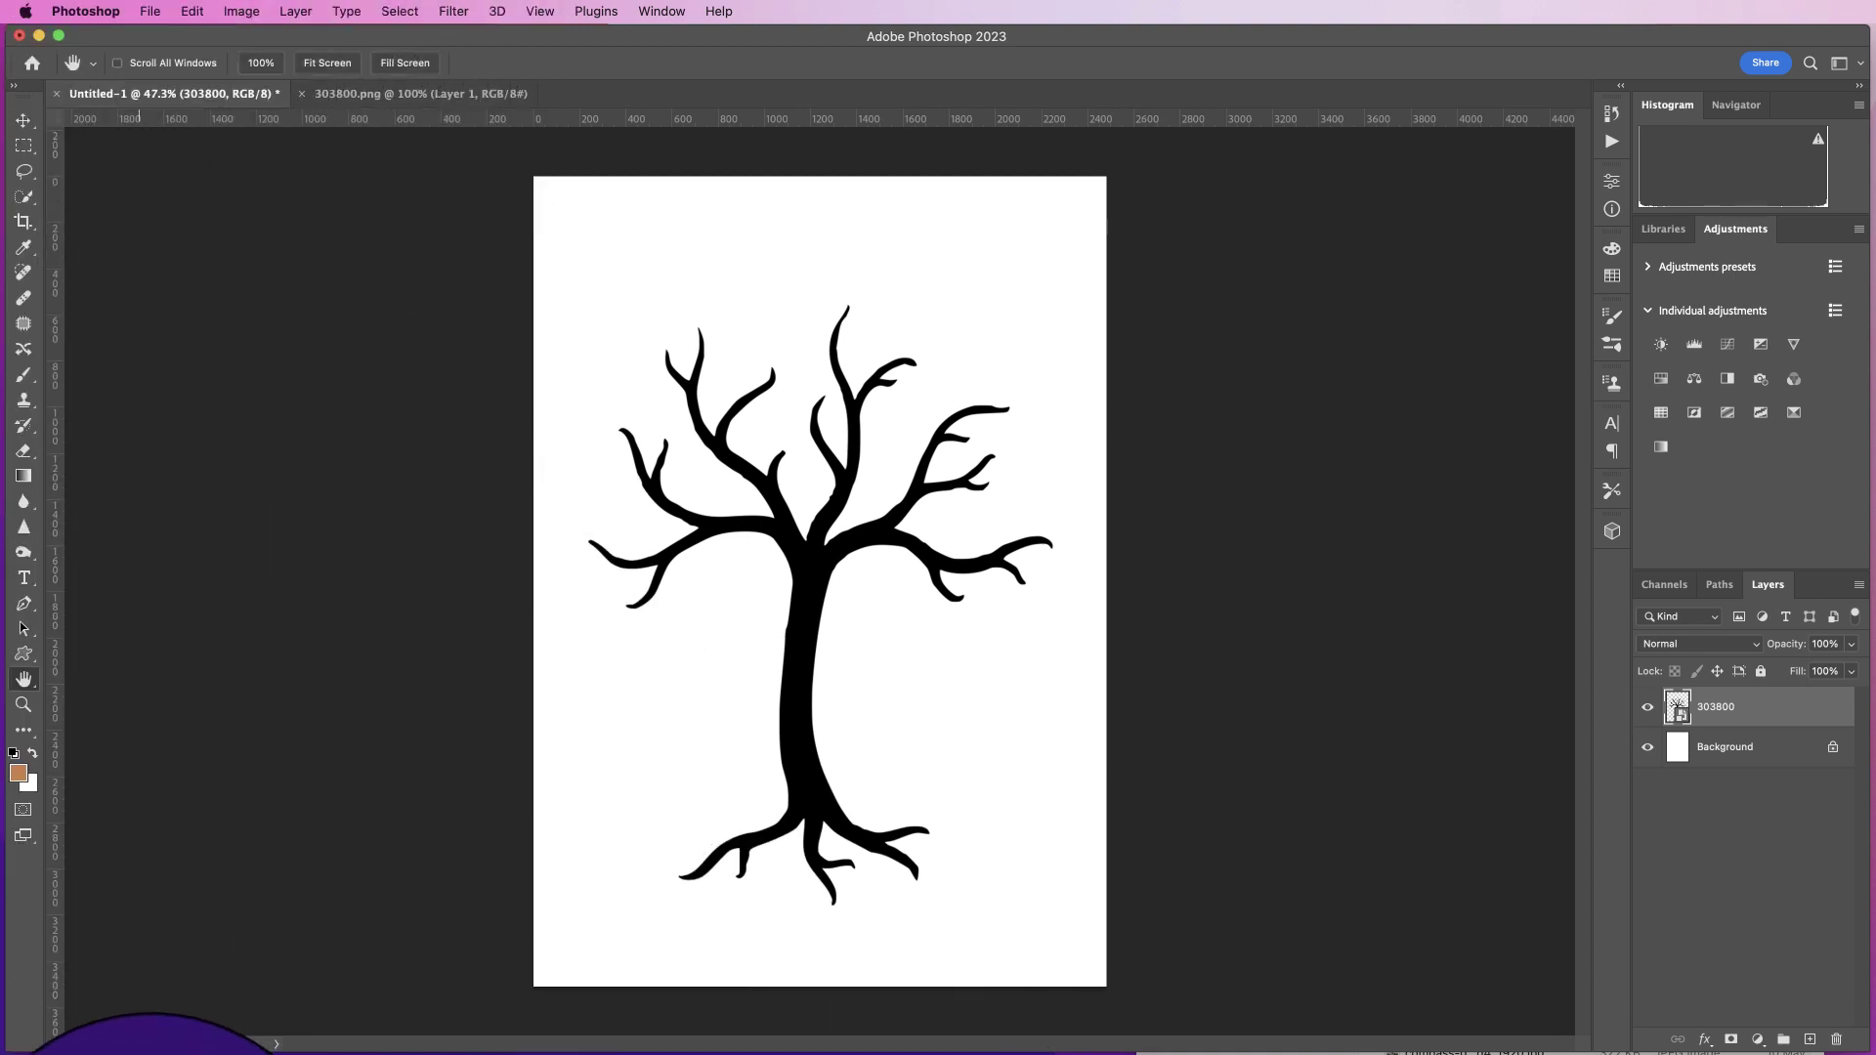
Step: Drag the icon-set PNG from Finder's Downloads onto the canvas over the tree
left_click(97, 1050)
left_click(263, 11)
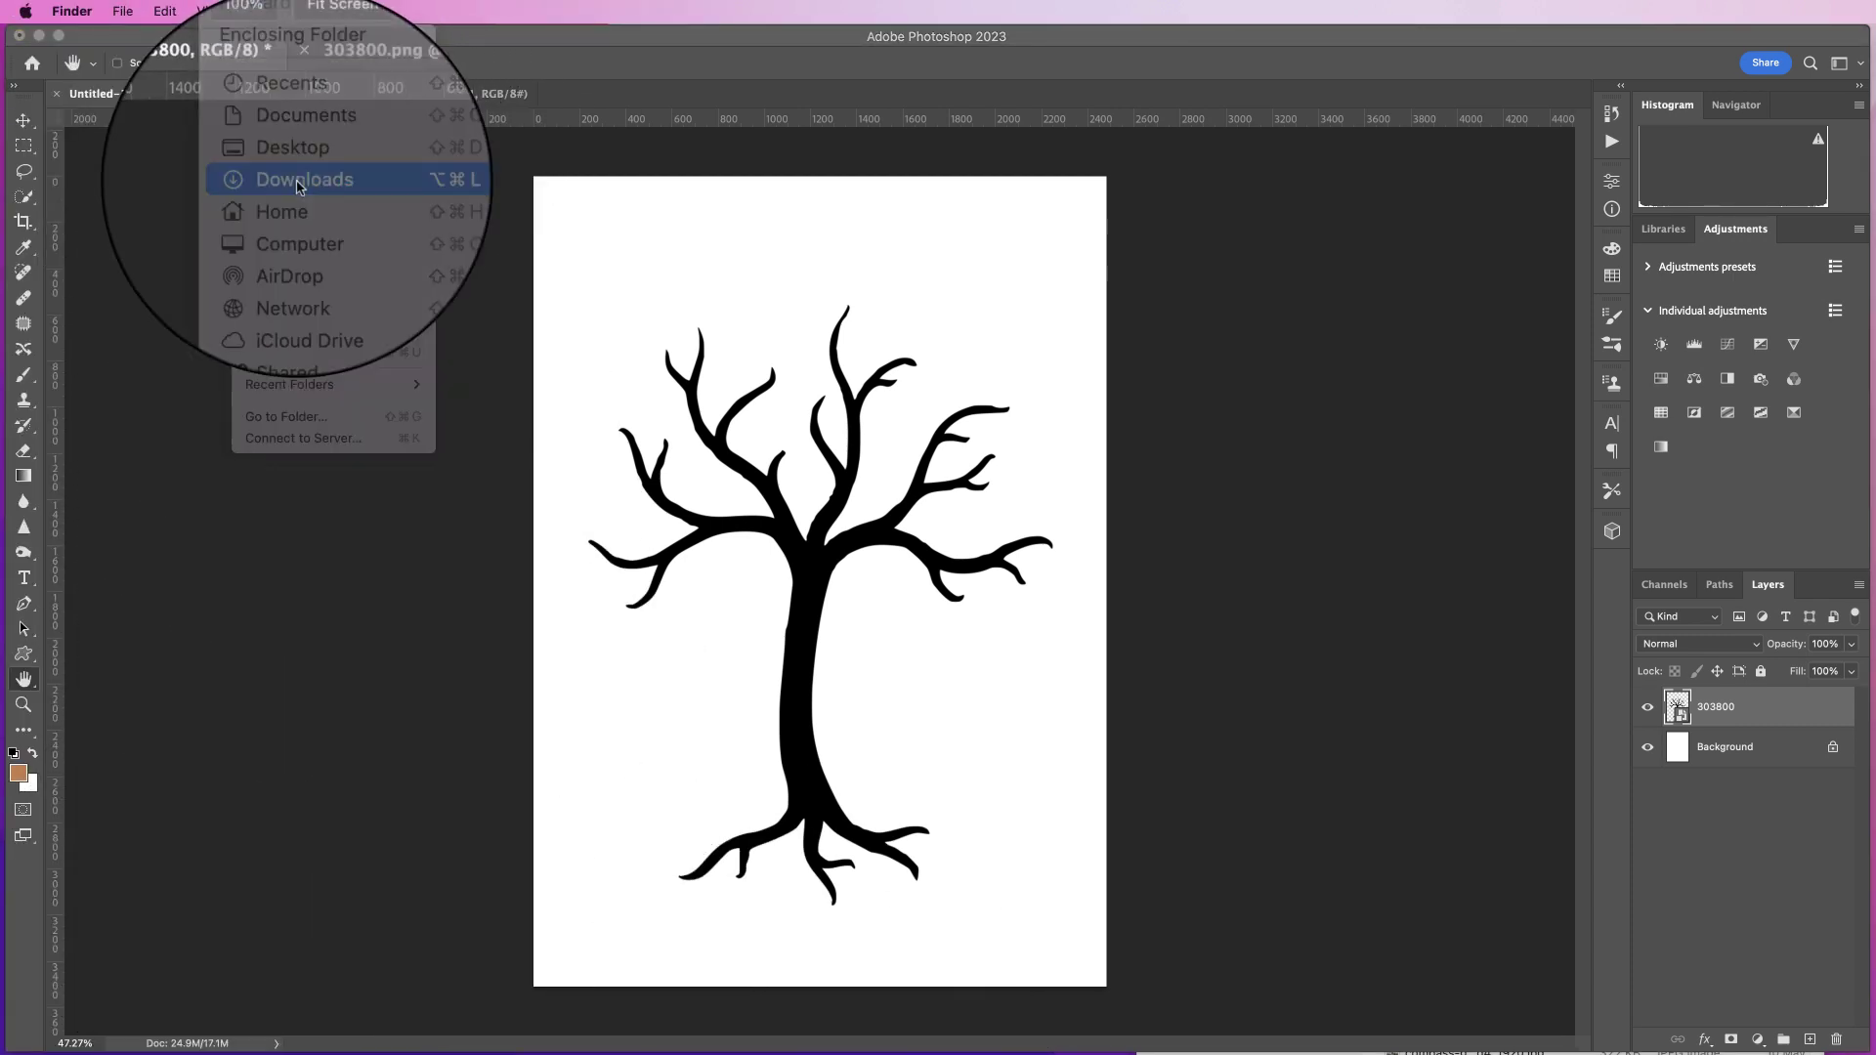
left_click(293, 180)
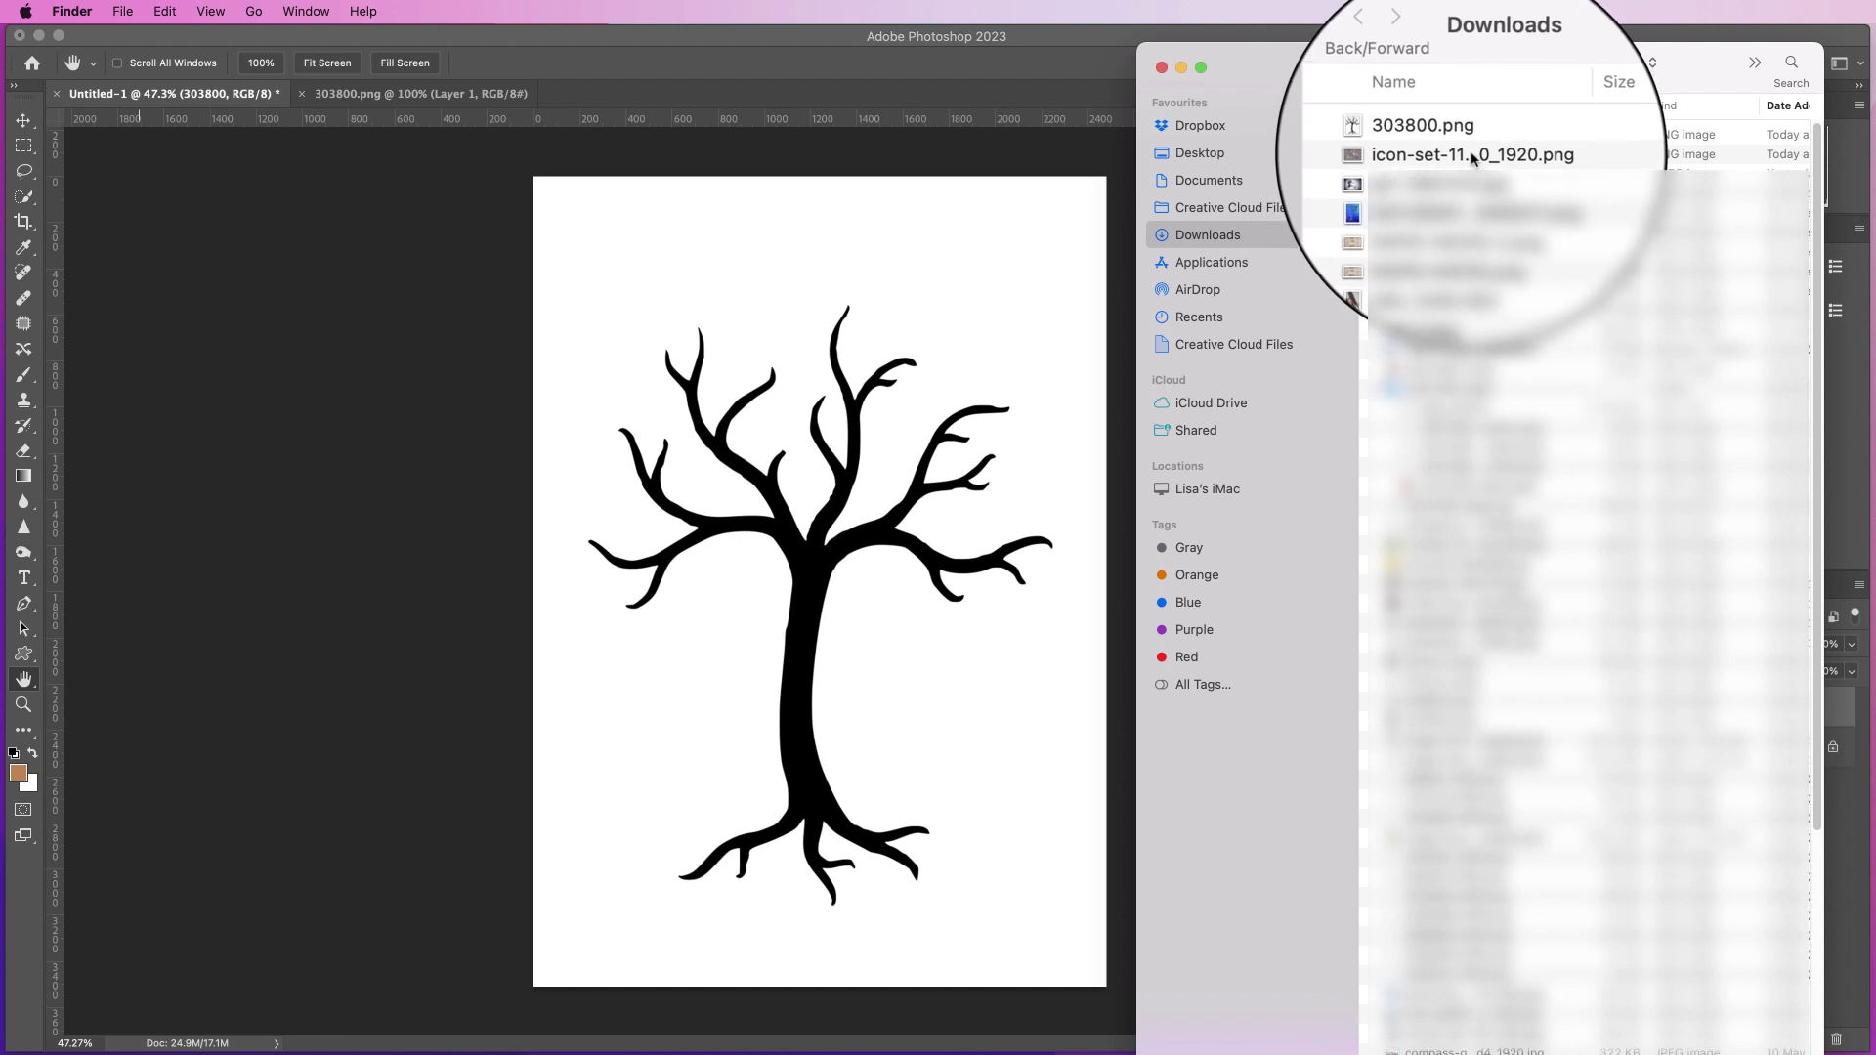
mouse_move(1454, 157)
left_mouse_down()
mouse_move(1305, 154)
mouse_move(764, 331)
left_mouse_up()
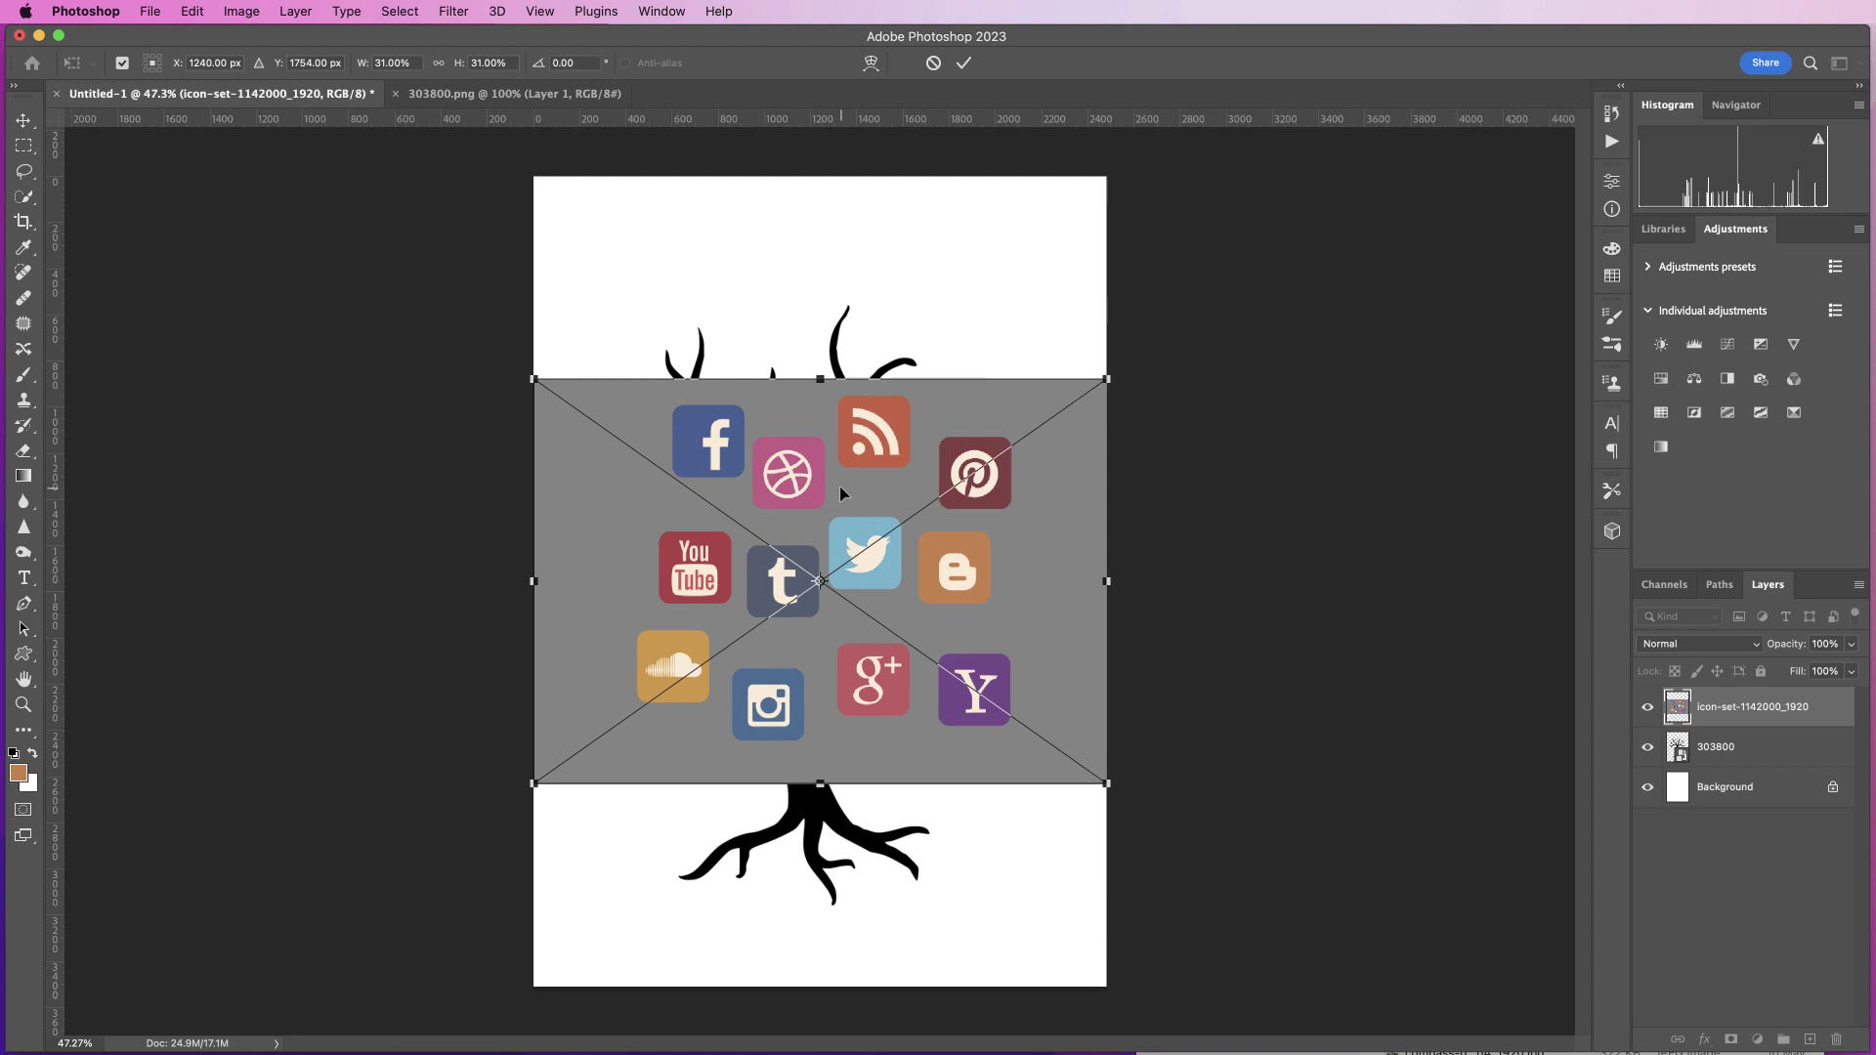
Step: Drag the icon set upward over the tree's branches and commit the placement
mouse_move(843, 490)
left_mouse_down()
mouse_move(794, 700)
mouse_move(840, 364)
left_mouse_up()
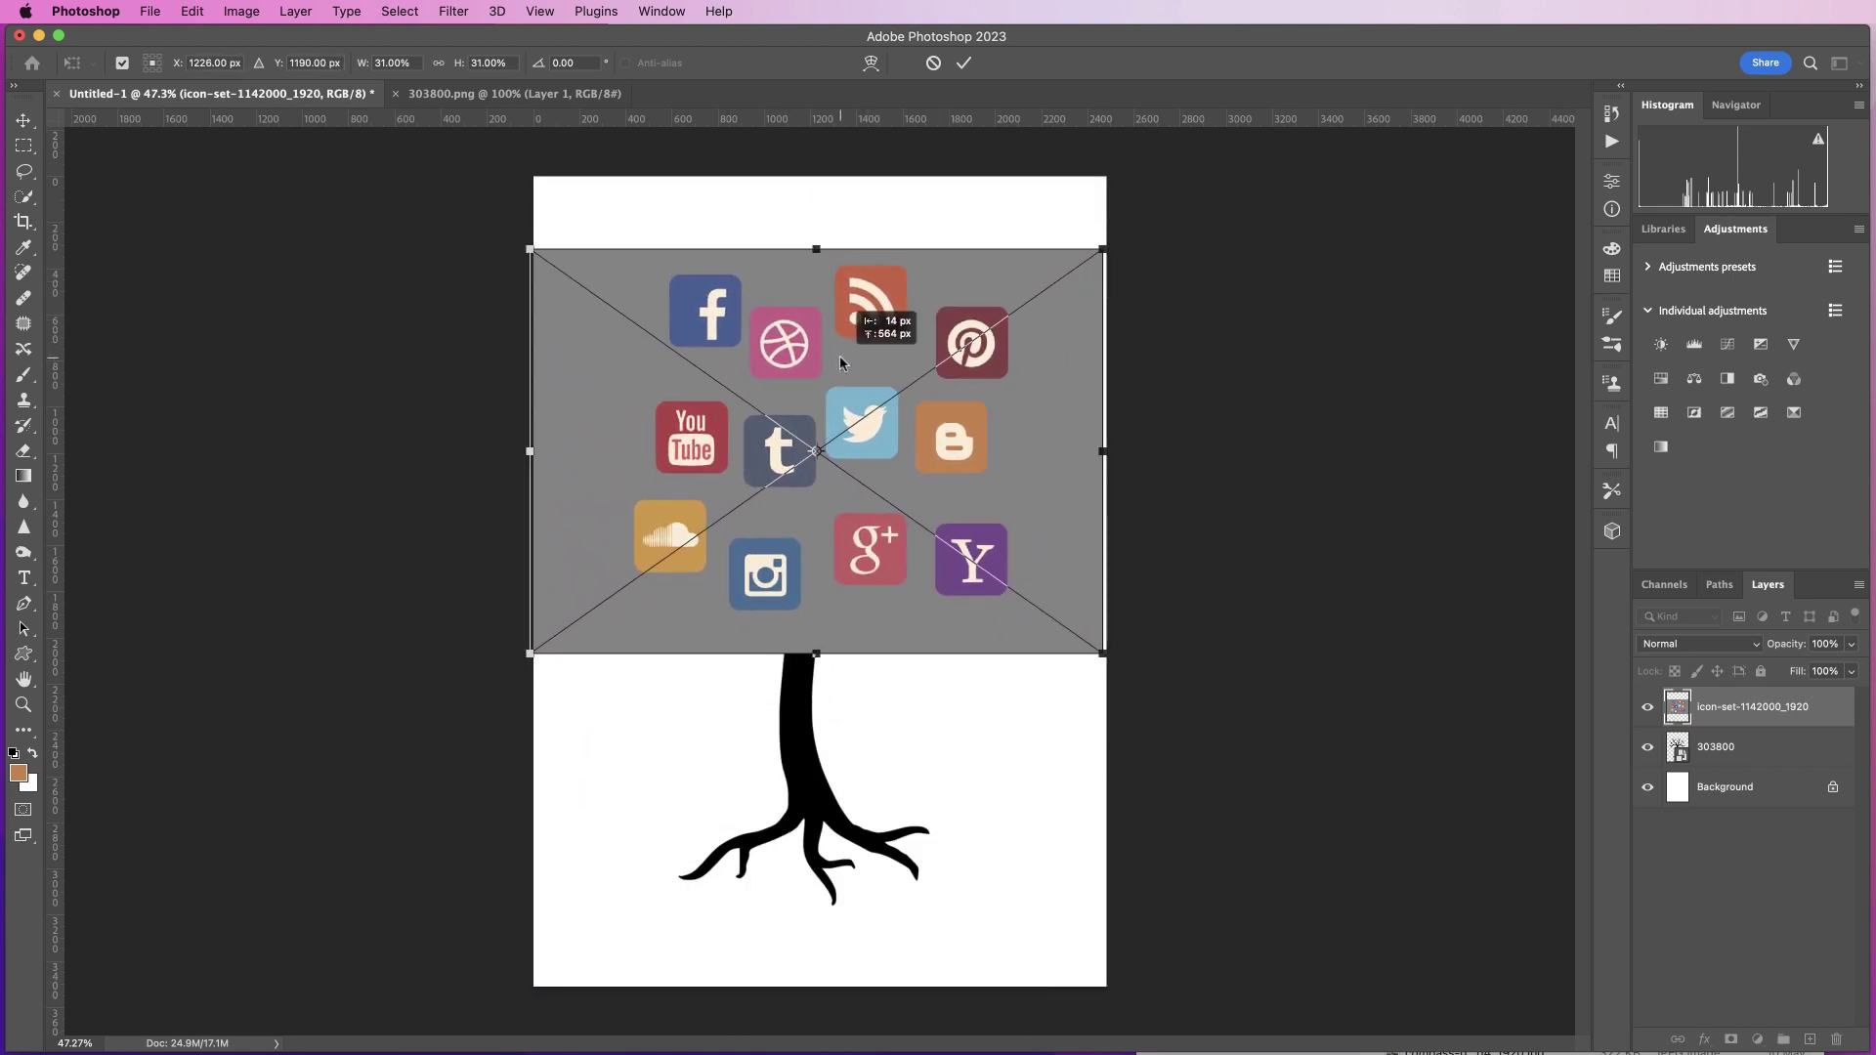
left_click(964, 62)
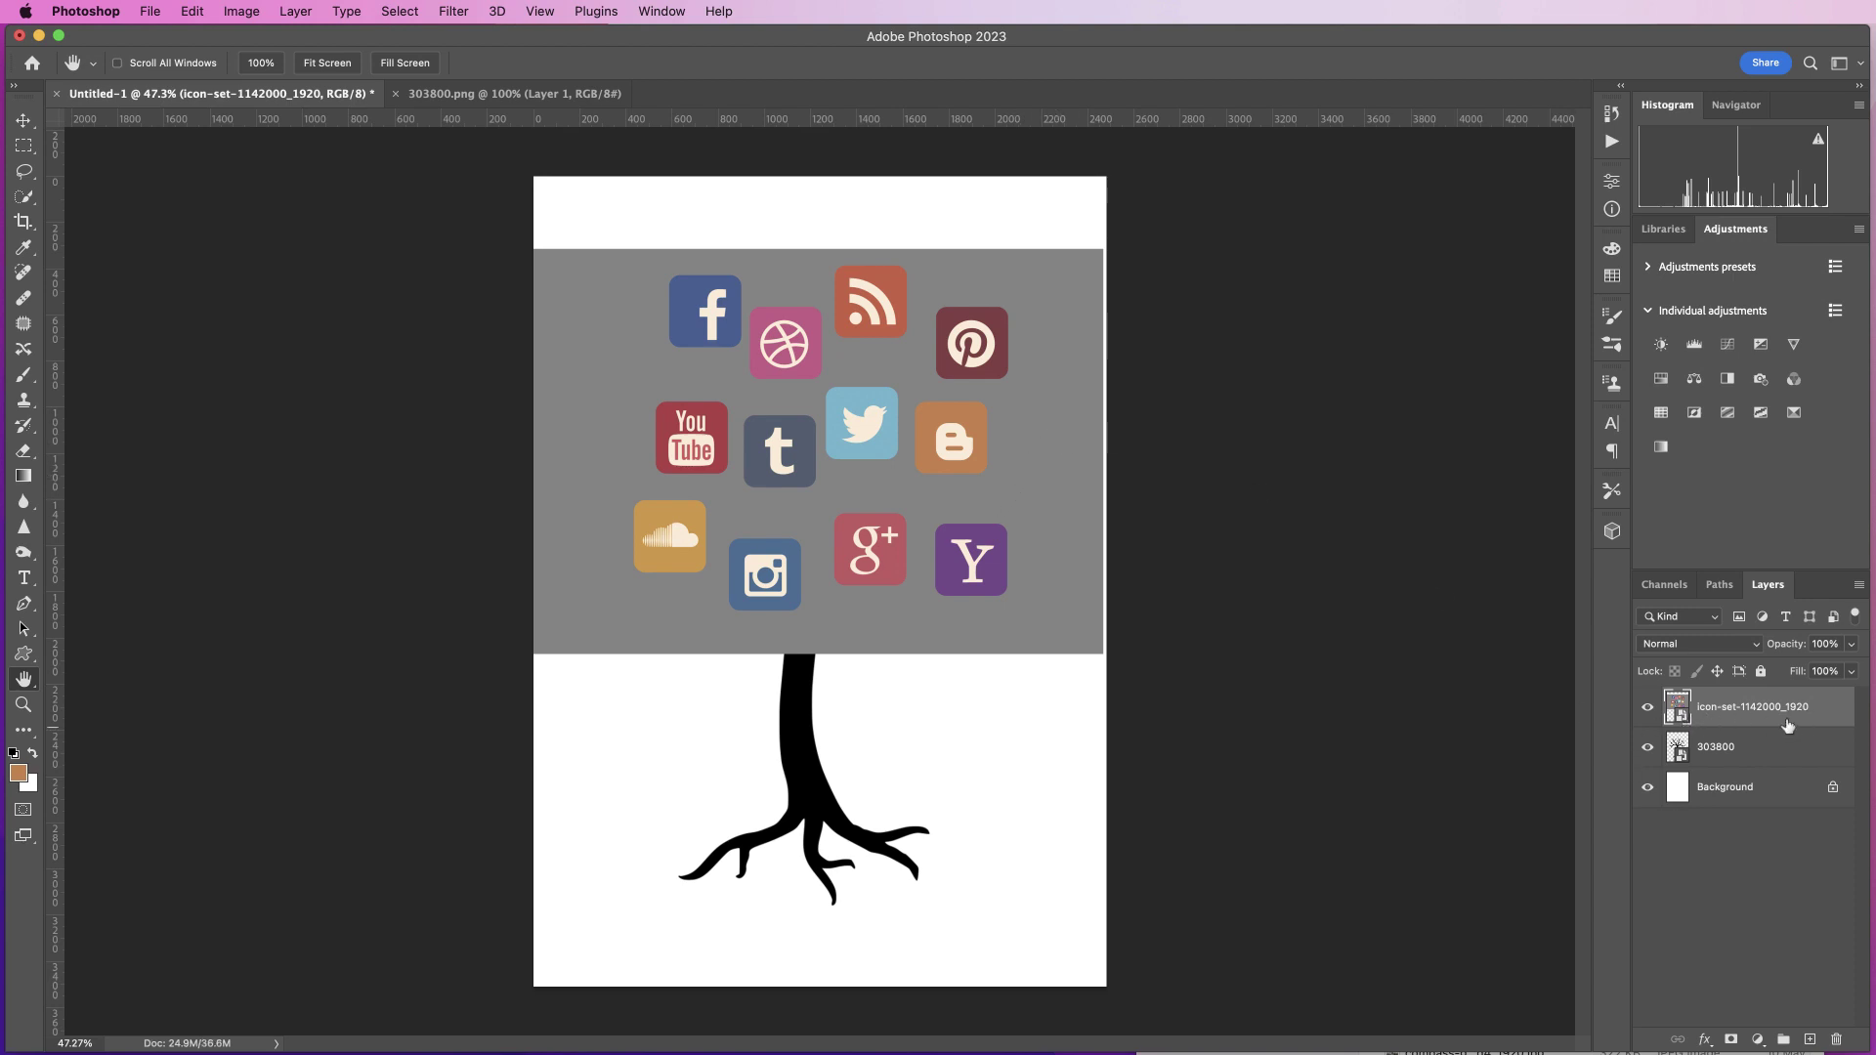
Step: Use Select > Color Range to sample and select the grey icon backdrop
left_click(399, 14)
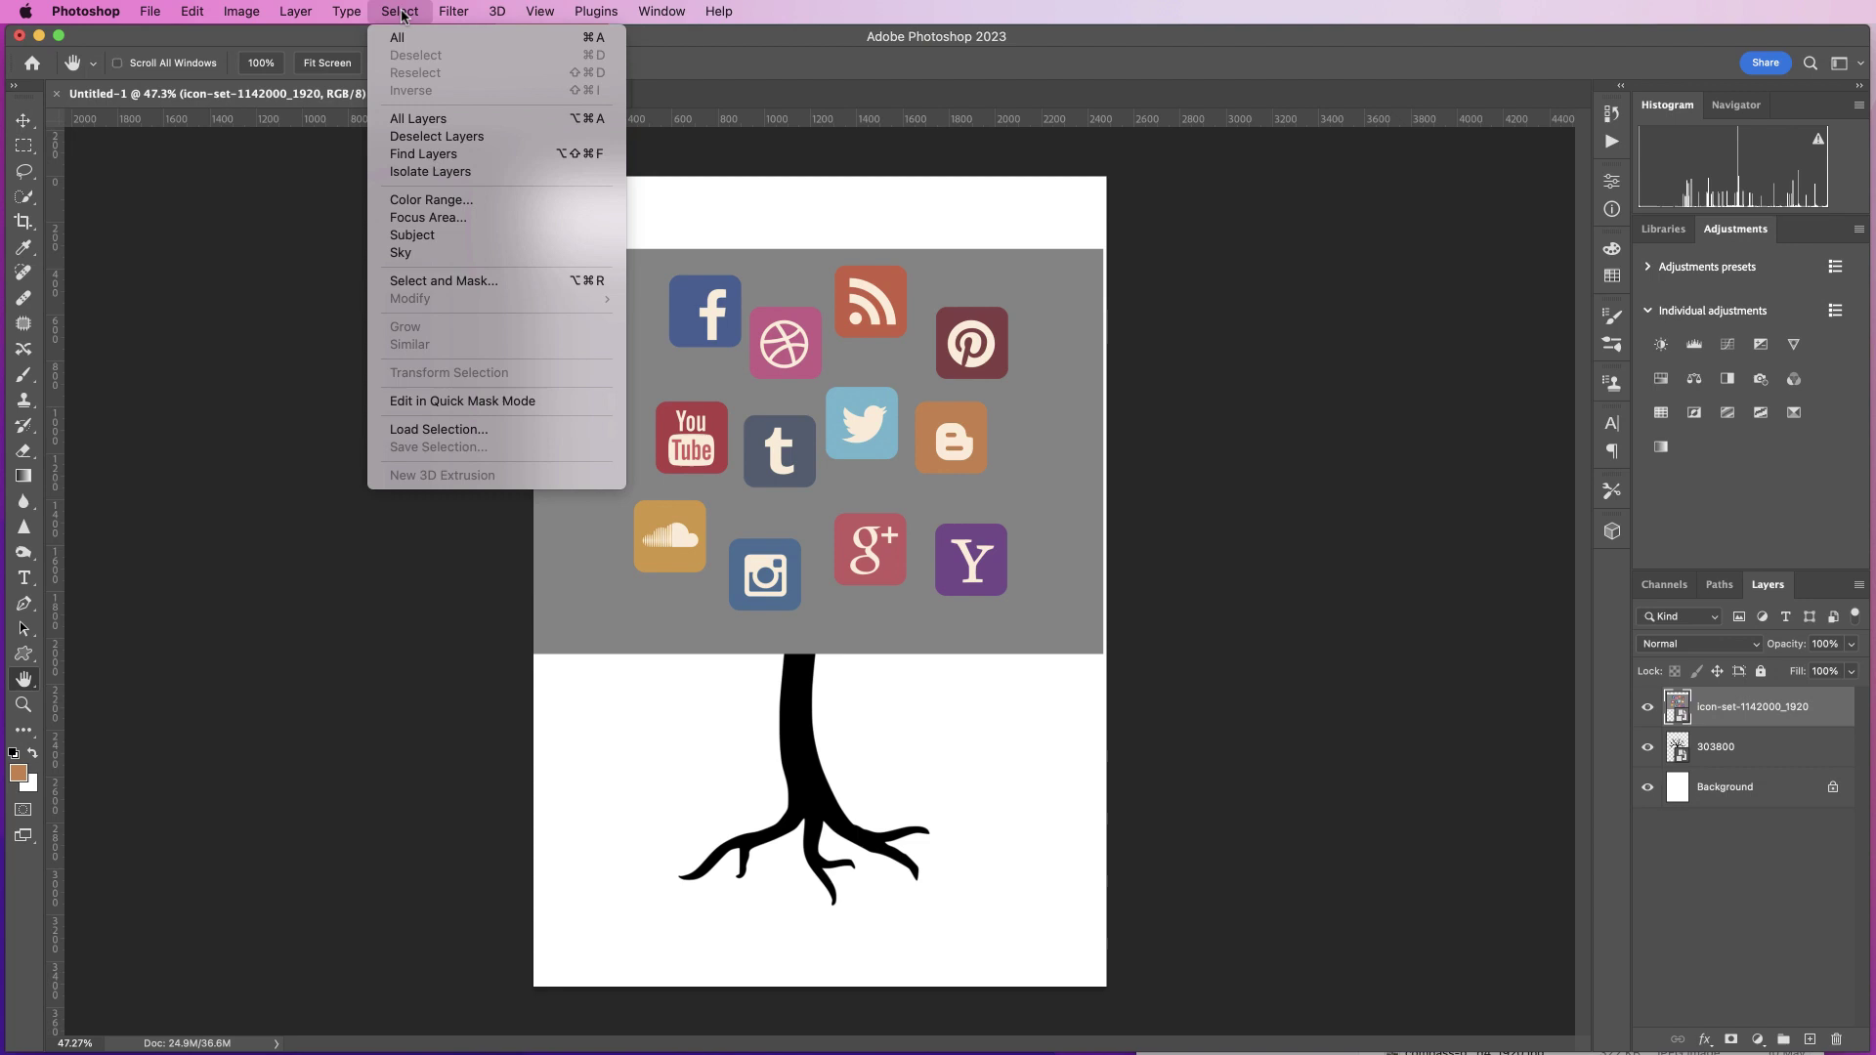
left_click(453, 286)
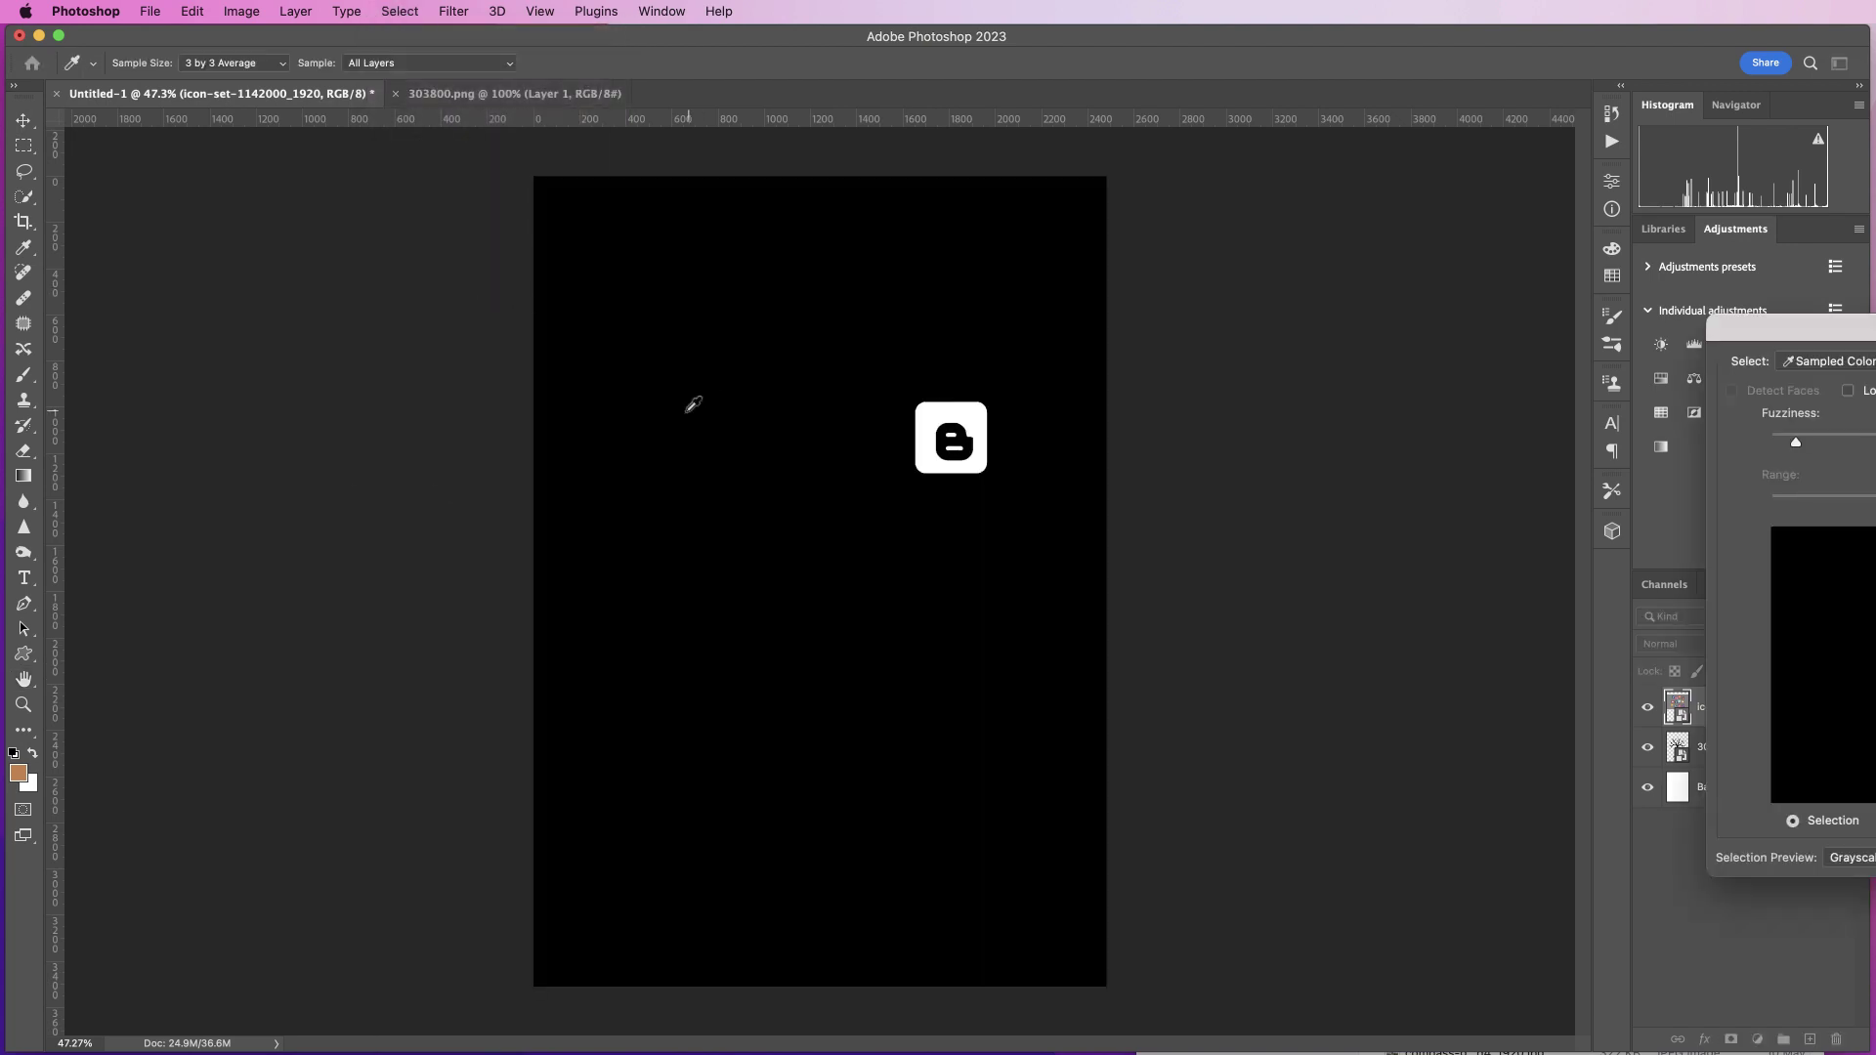
left_click(648, 397)
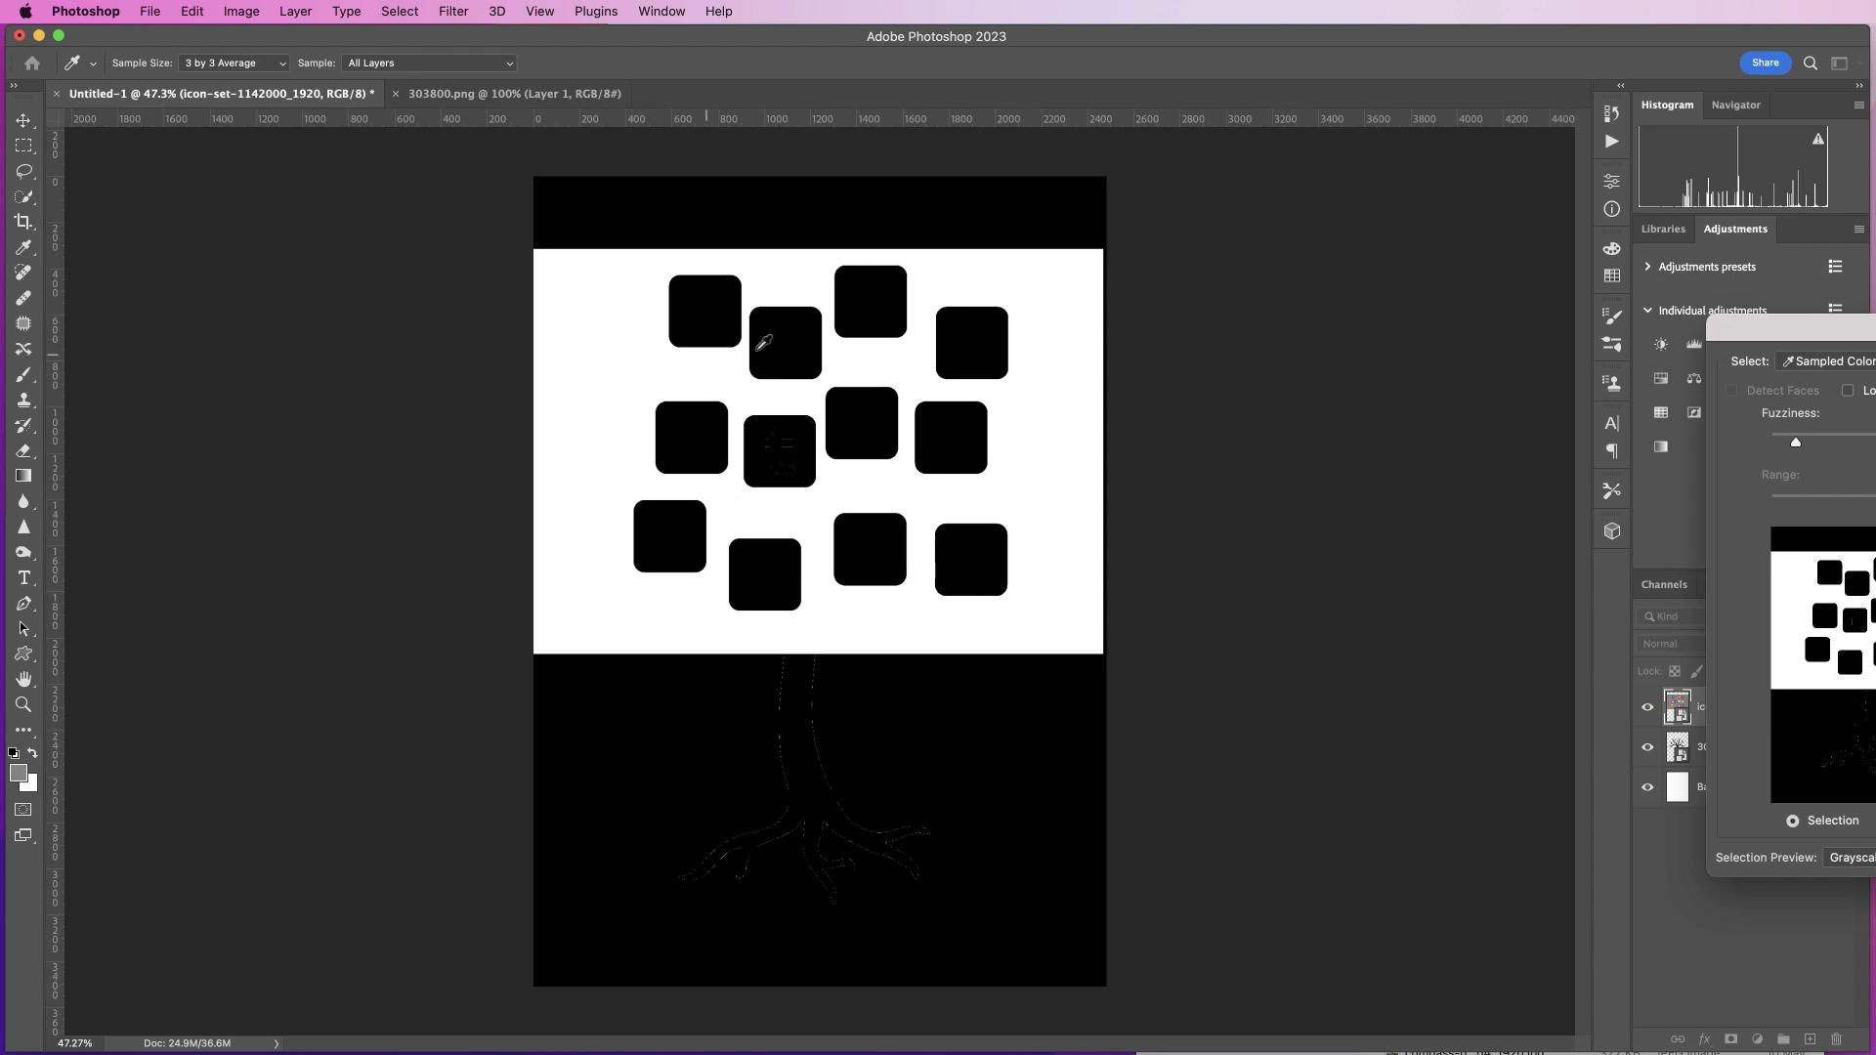
left_click_drag(1797, 337, 1269, 228)
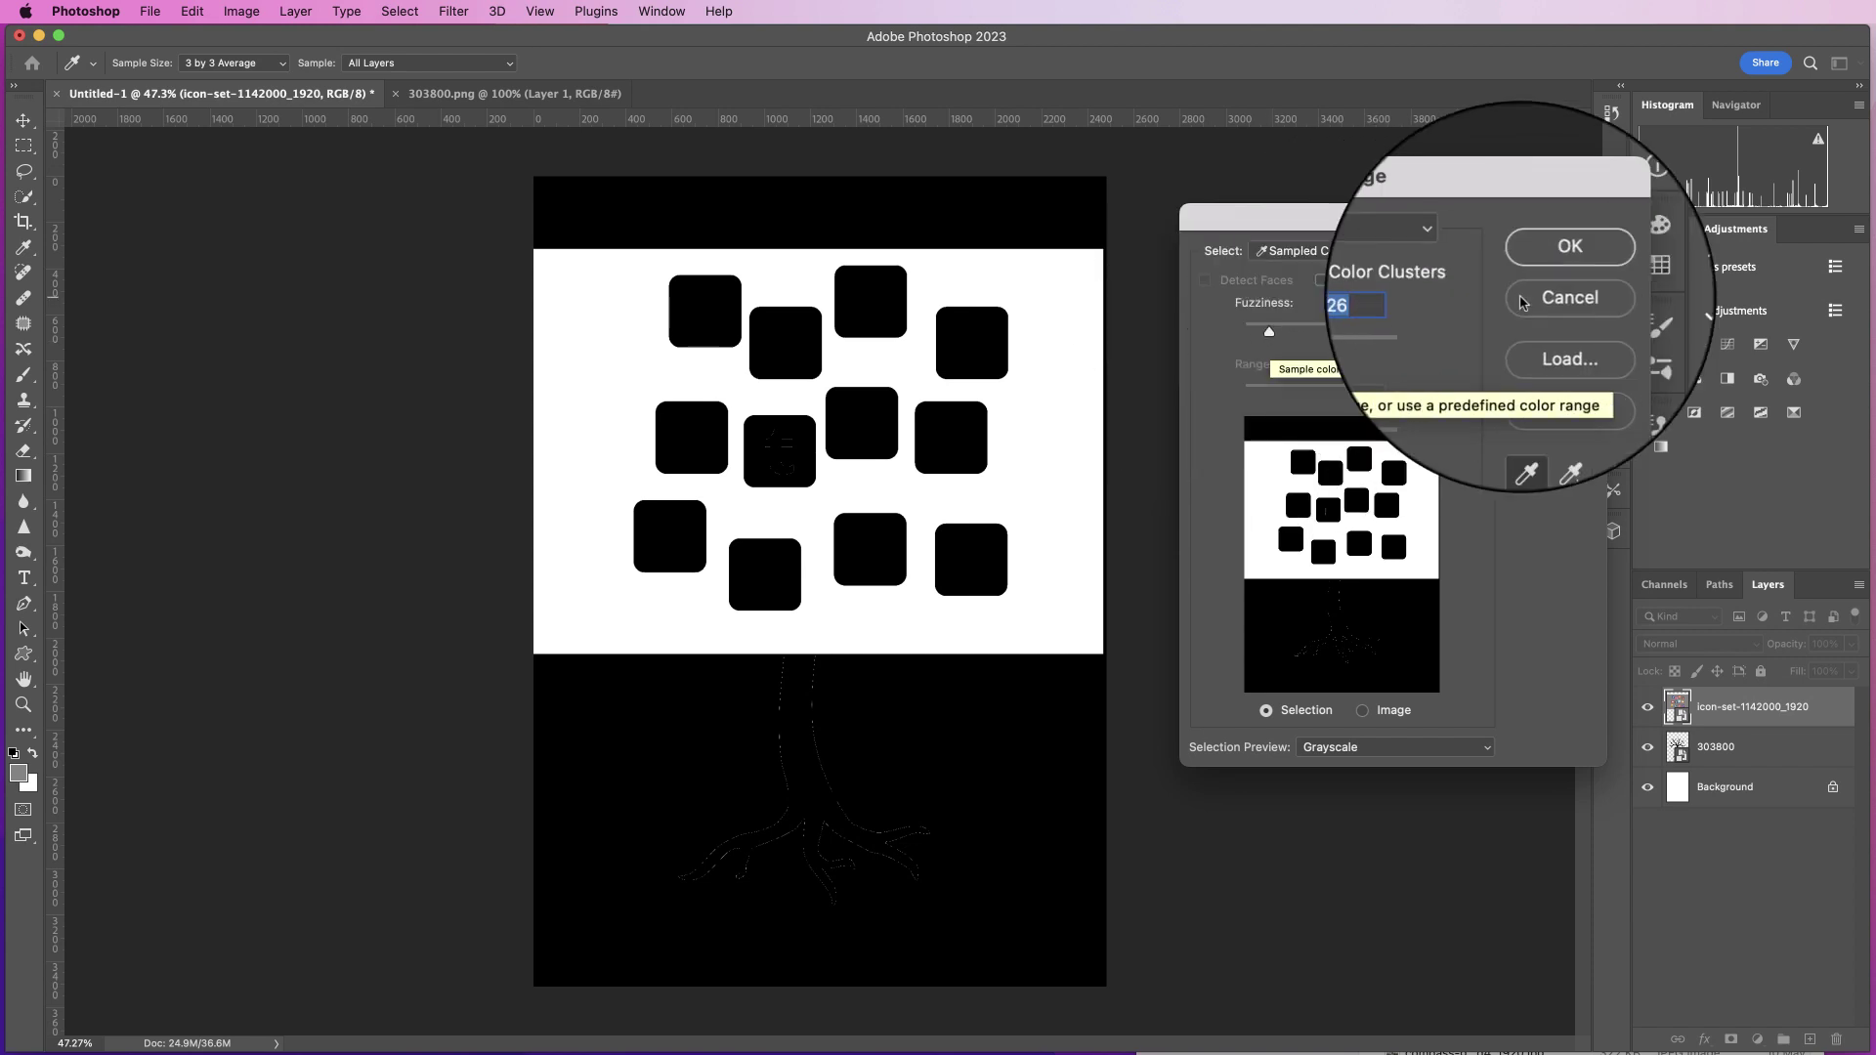
left_click(1553, 249)
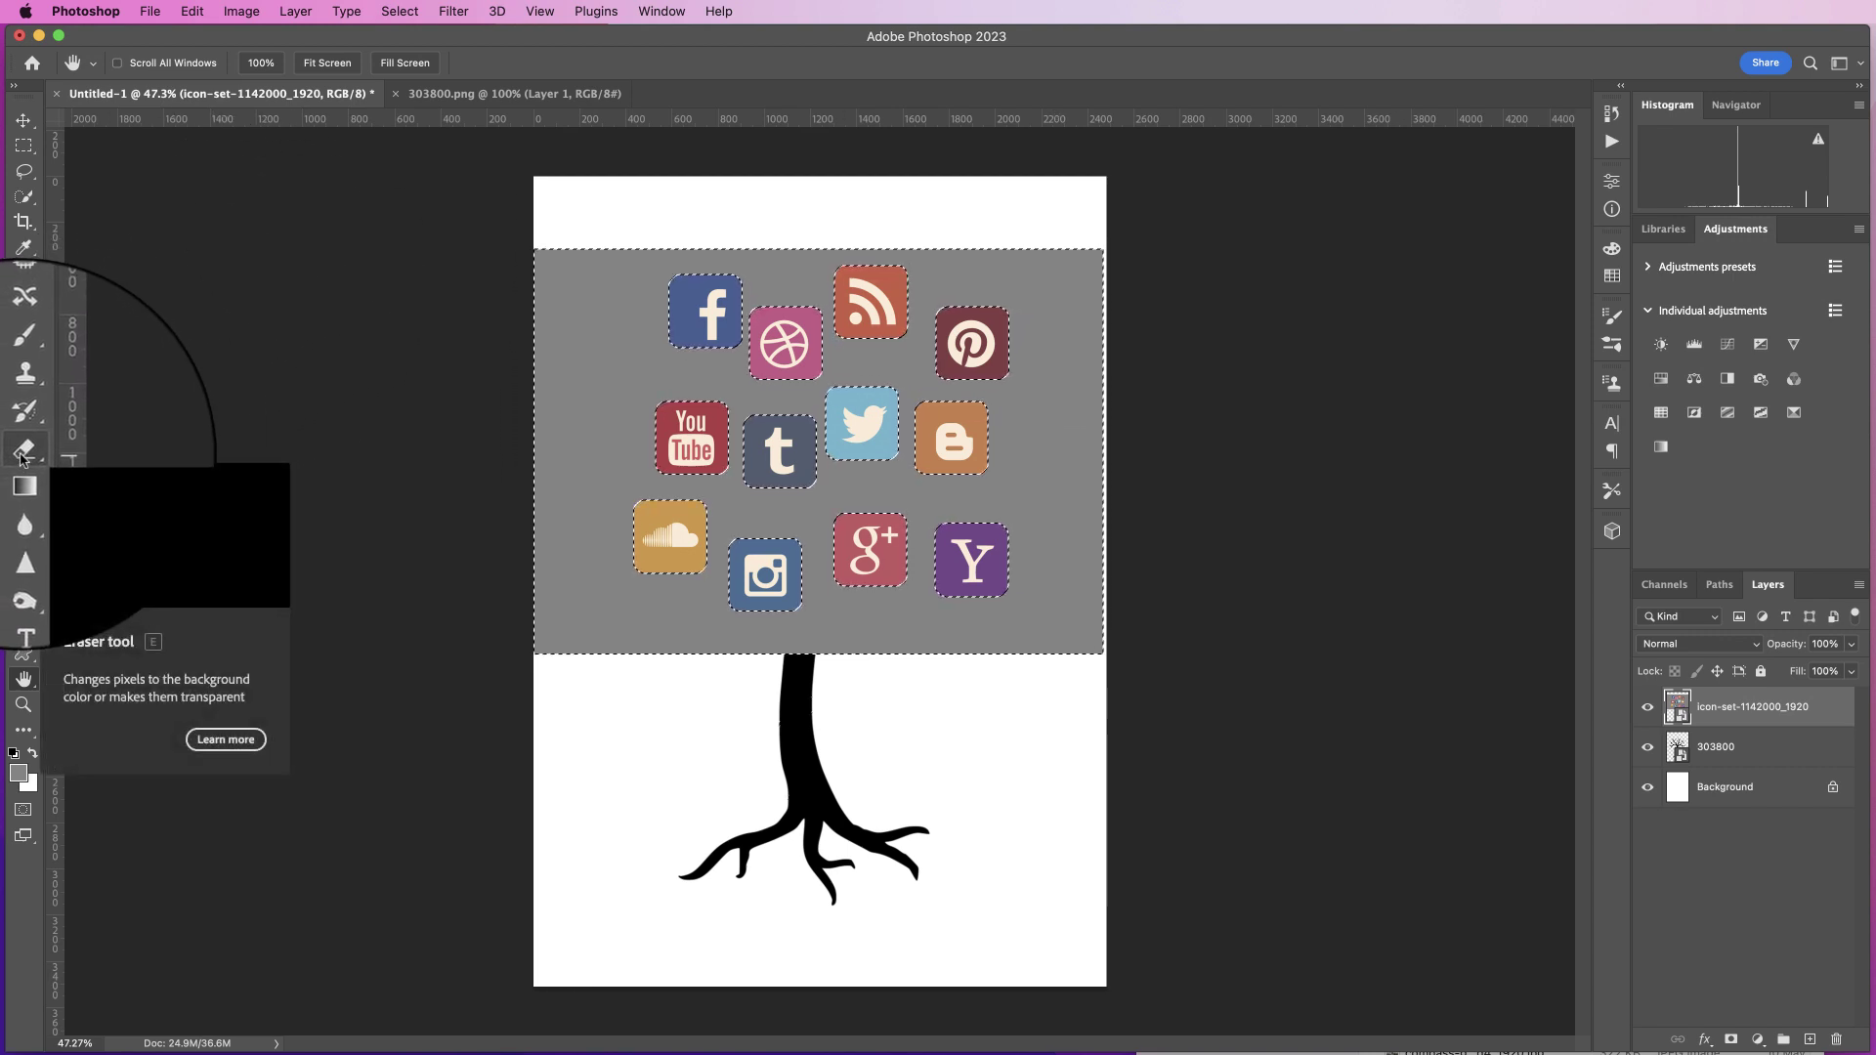
Step: Pick the Eraser tool from the toolbar
left_click(23, 452)
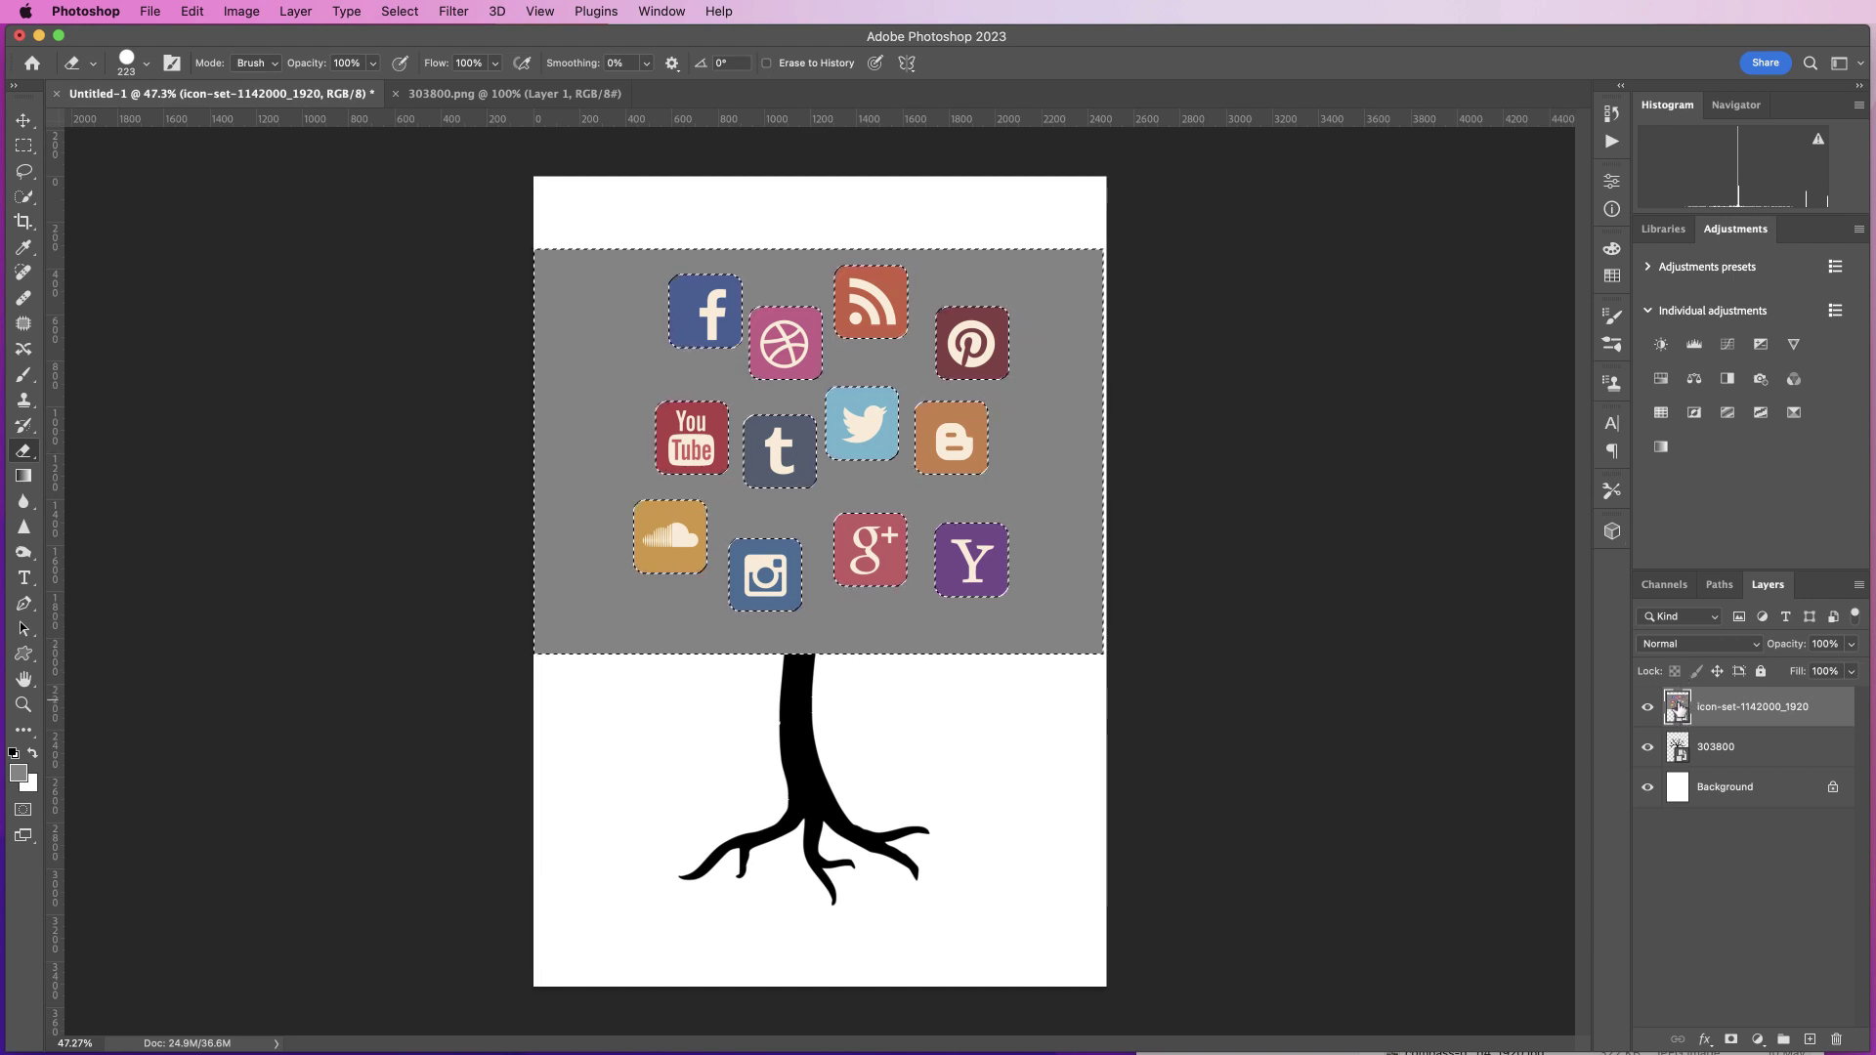
Step: Rasterize the icon-set layer via its Layers panel context menu
right_click(1799, 723)
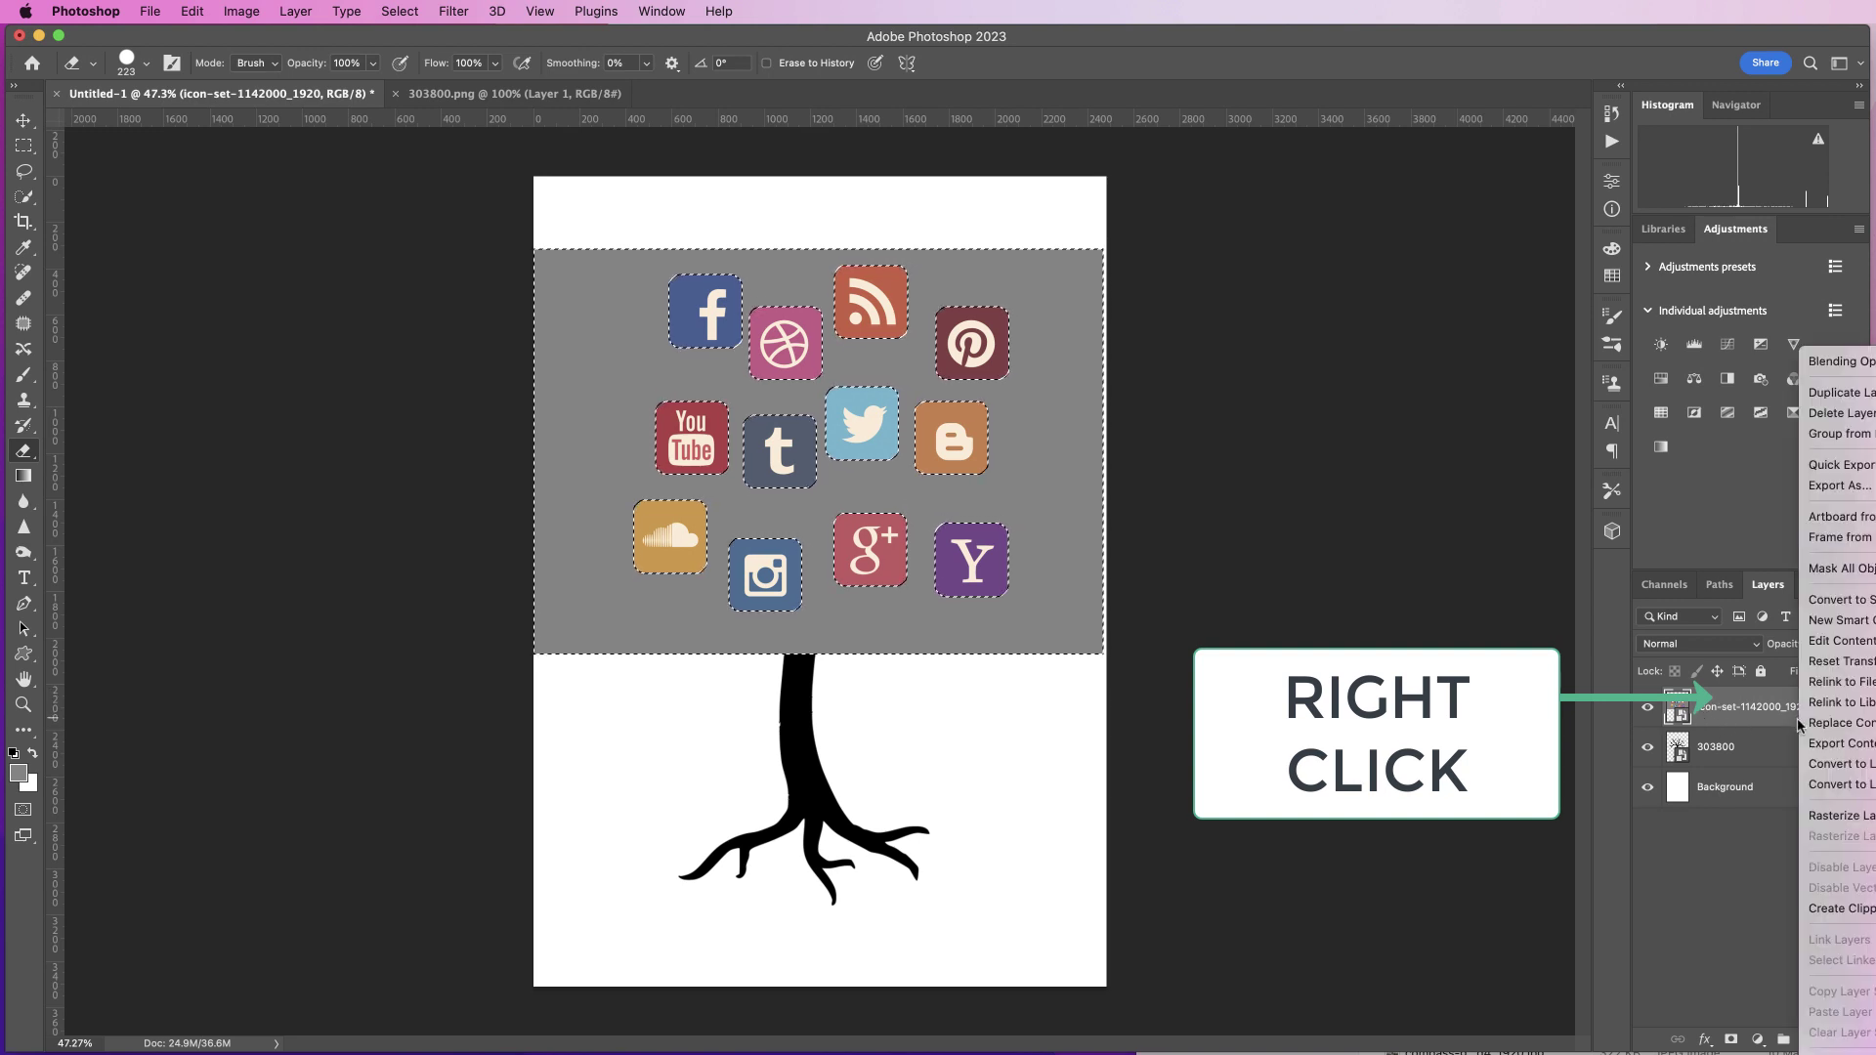
left_click(1829, 821)
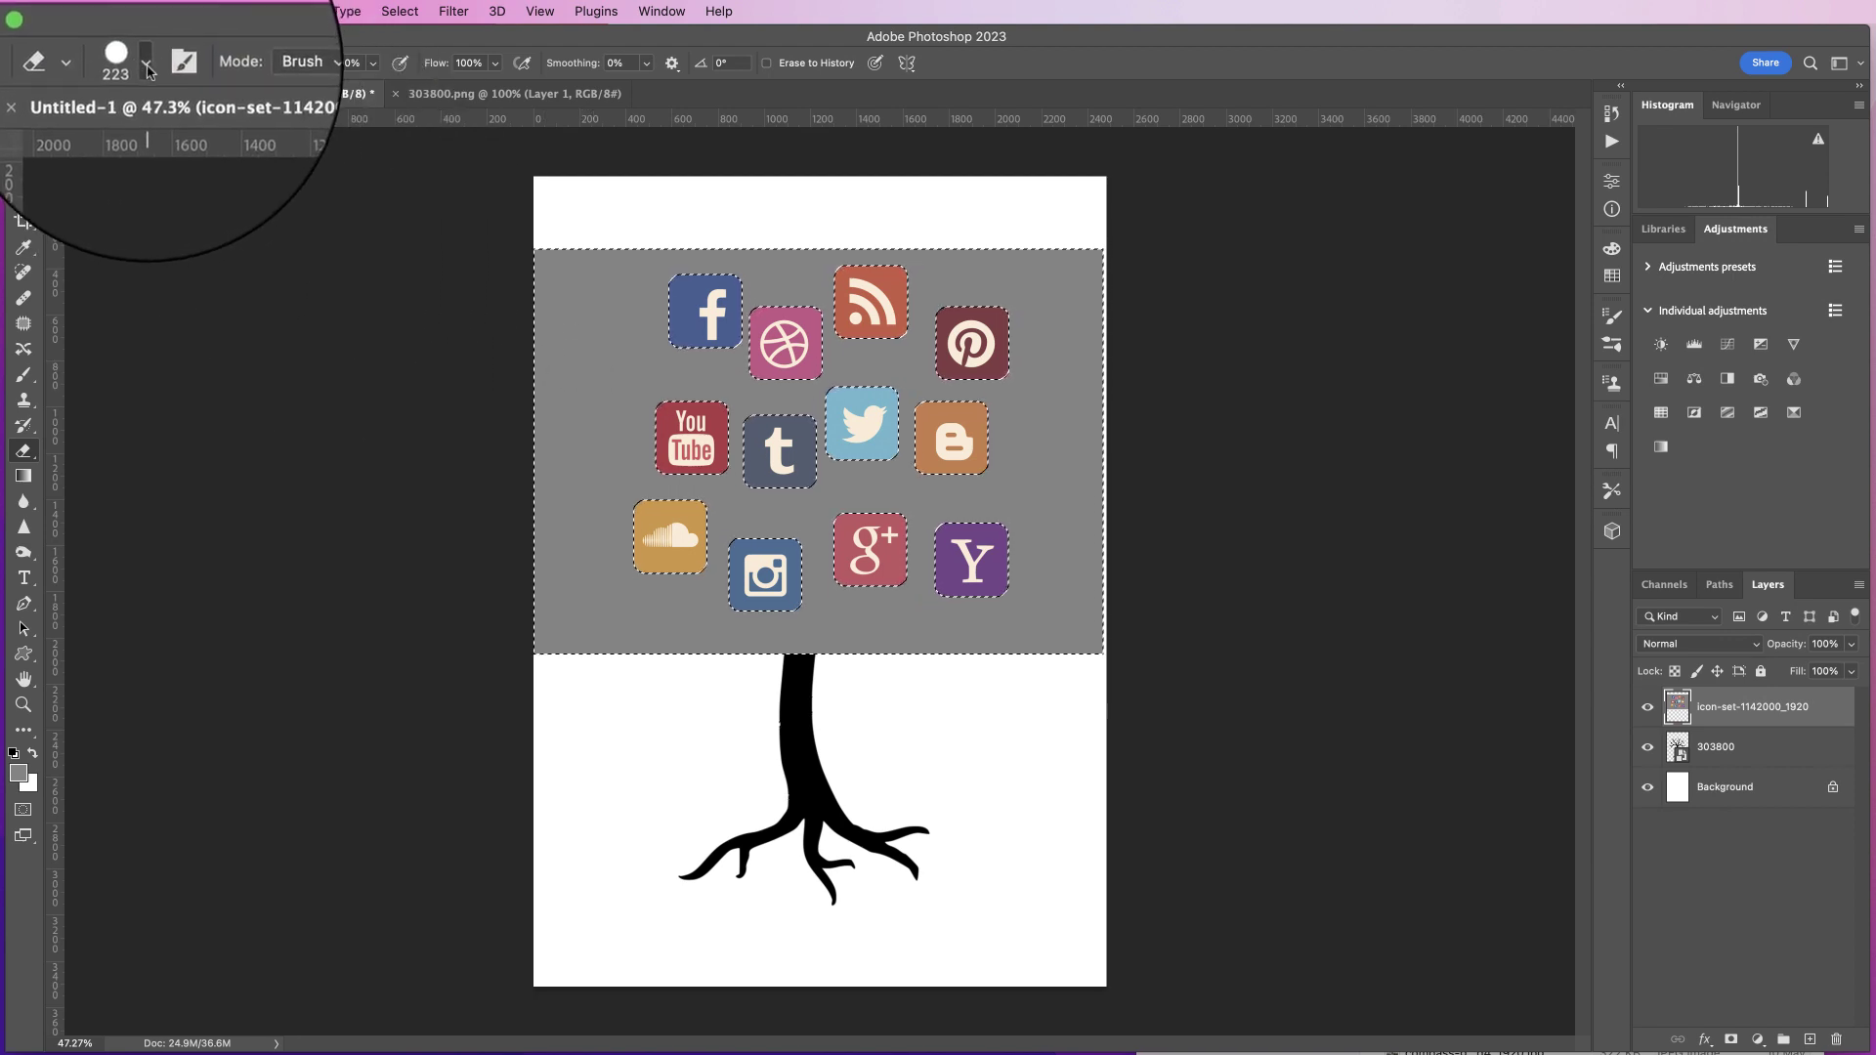
Step: Set the eraser brush to 476 px and erase the selected grey backdrop
left_click(148, 68)
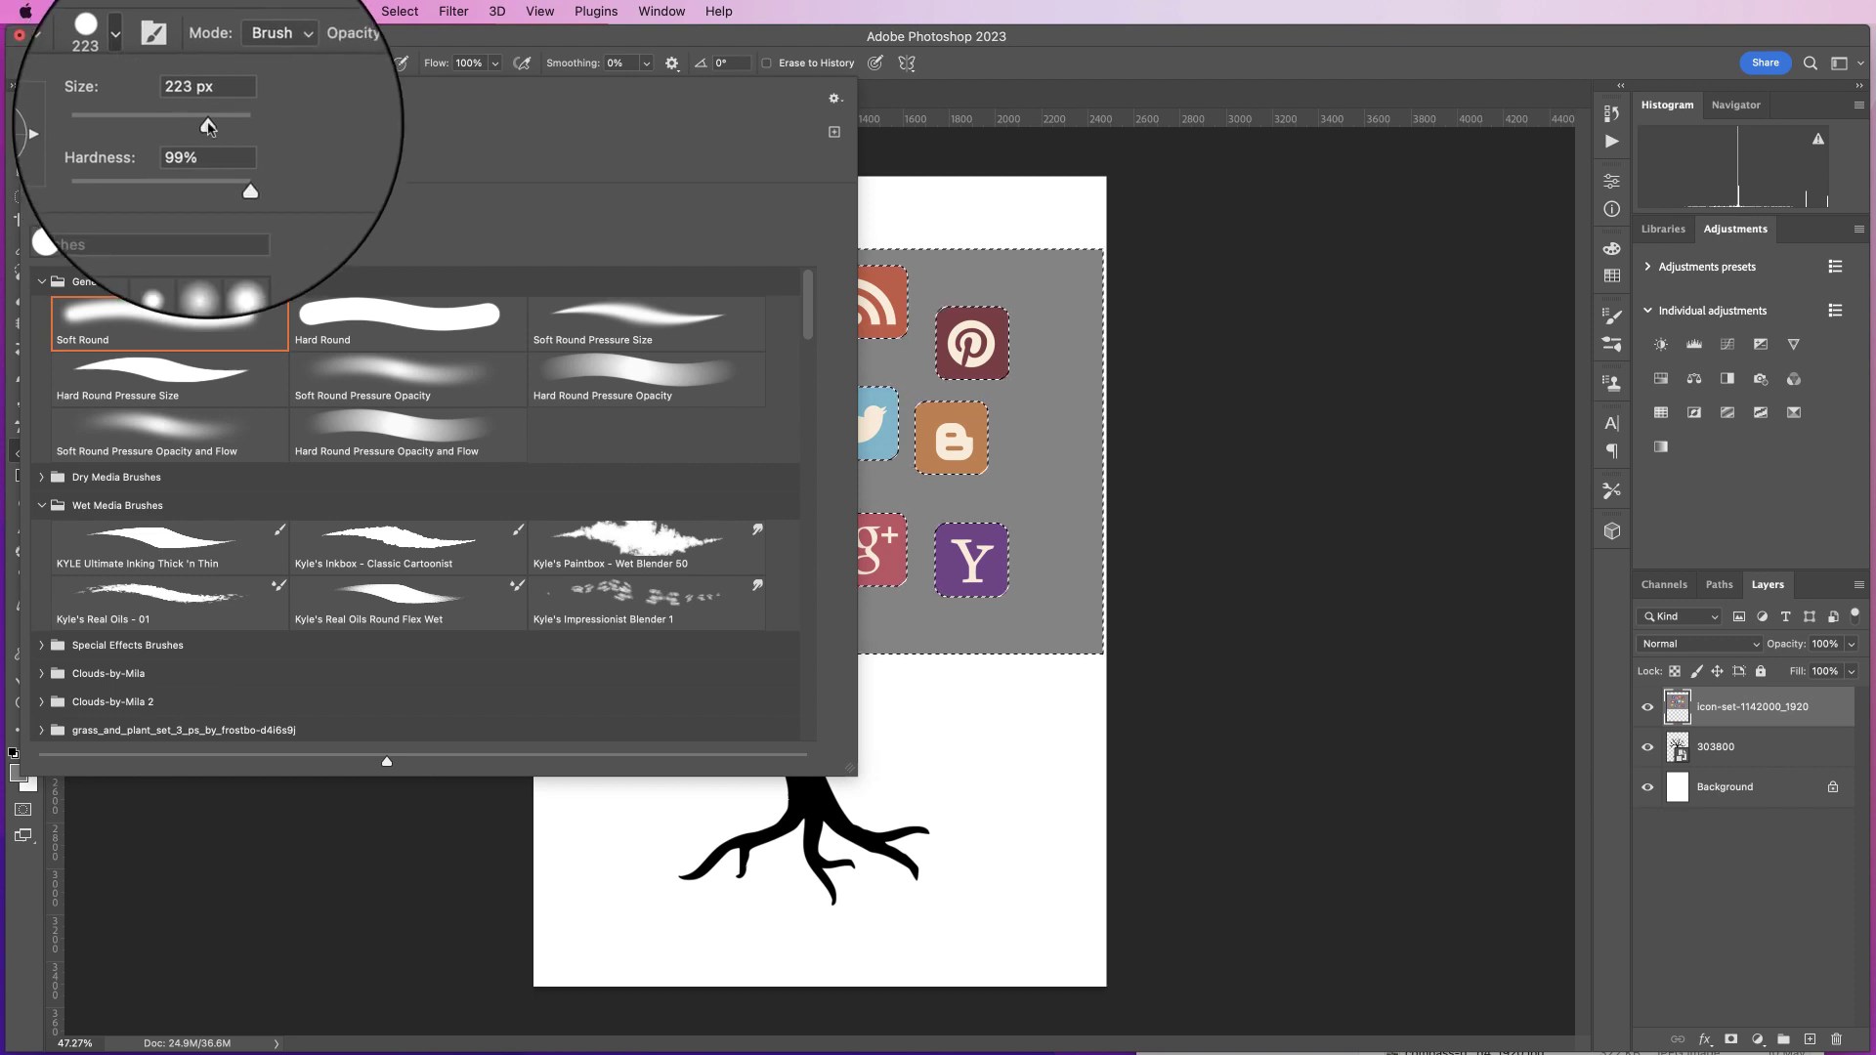
left_click_drag(205, 127, 226, 127)
left_click(202, 85)
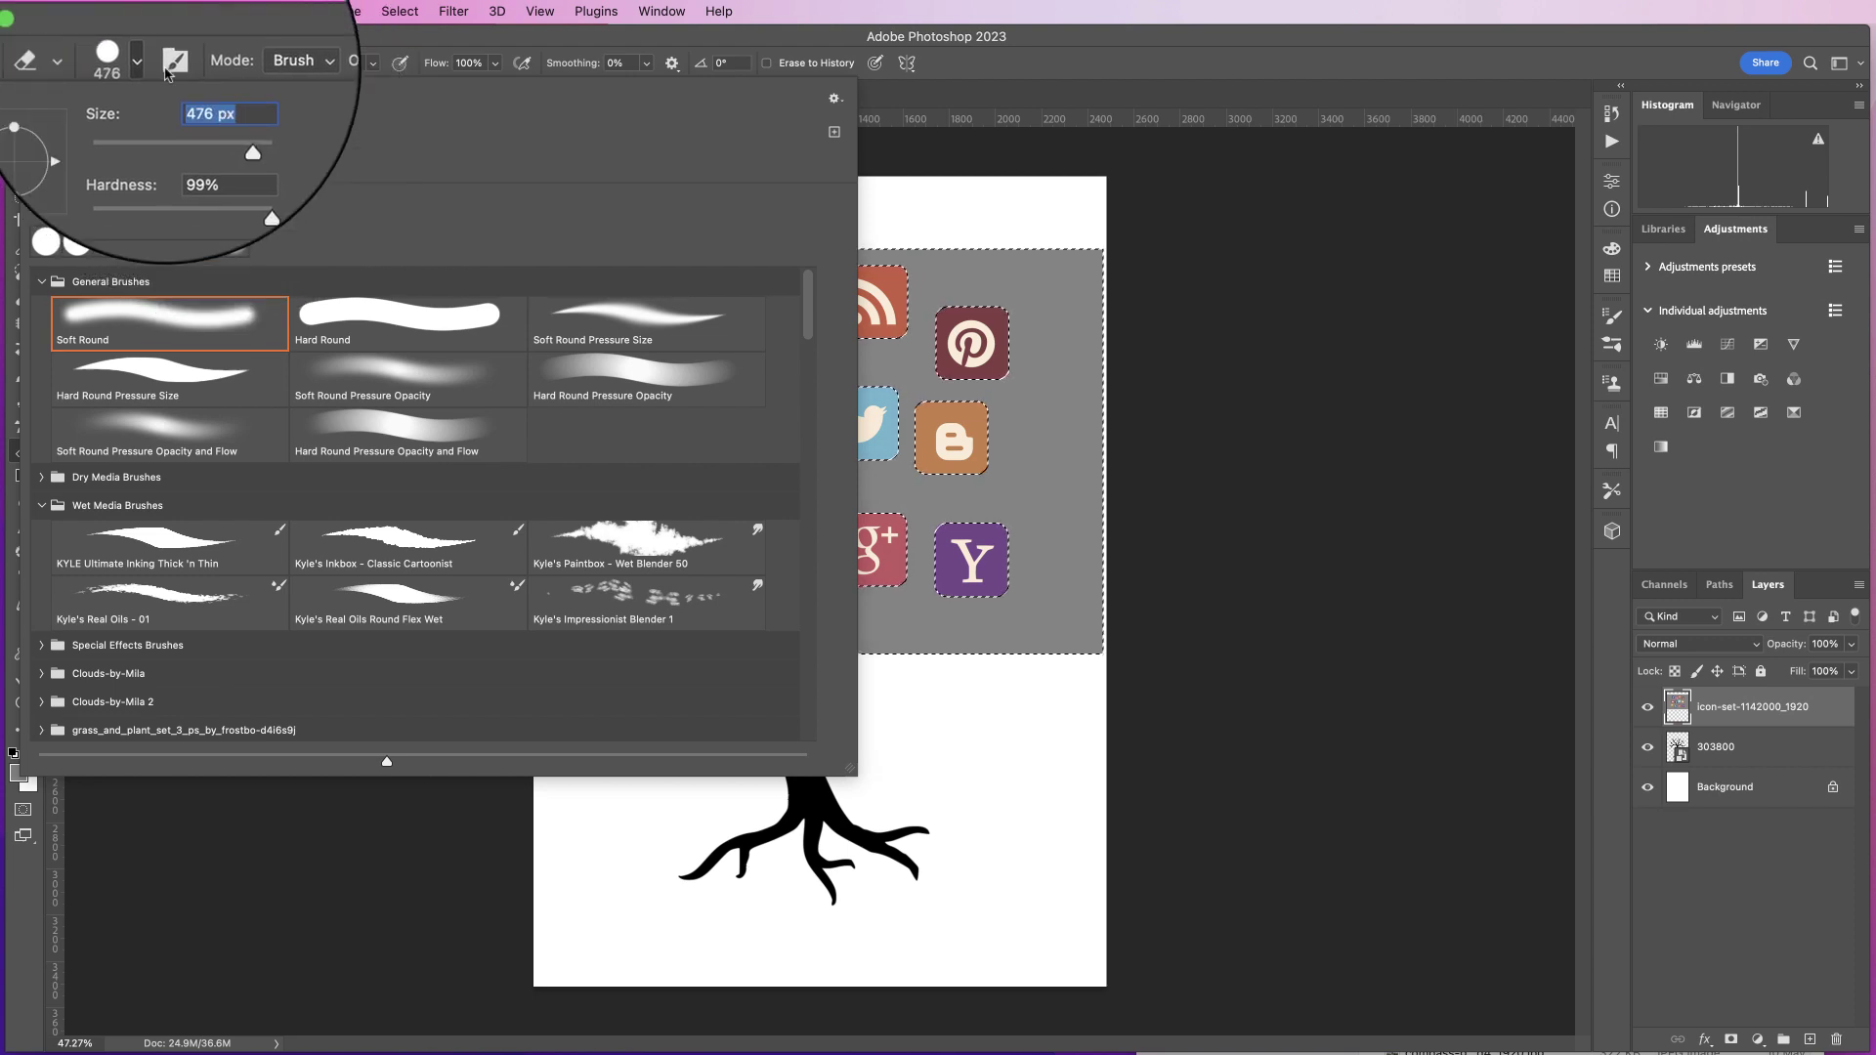
key("Return")
mouse_move(586, 301)
left_mouse_down()
mouse_move(999, 264)
mouse_move(903, 407)
mouse_move(691, 566)
mouse_move(519, 511)
mouse_move(638, 705)
left_mouse_up()
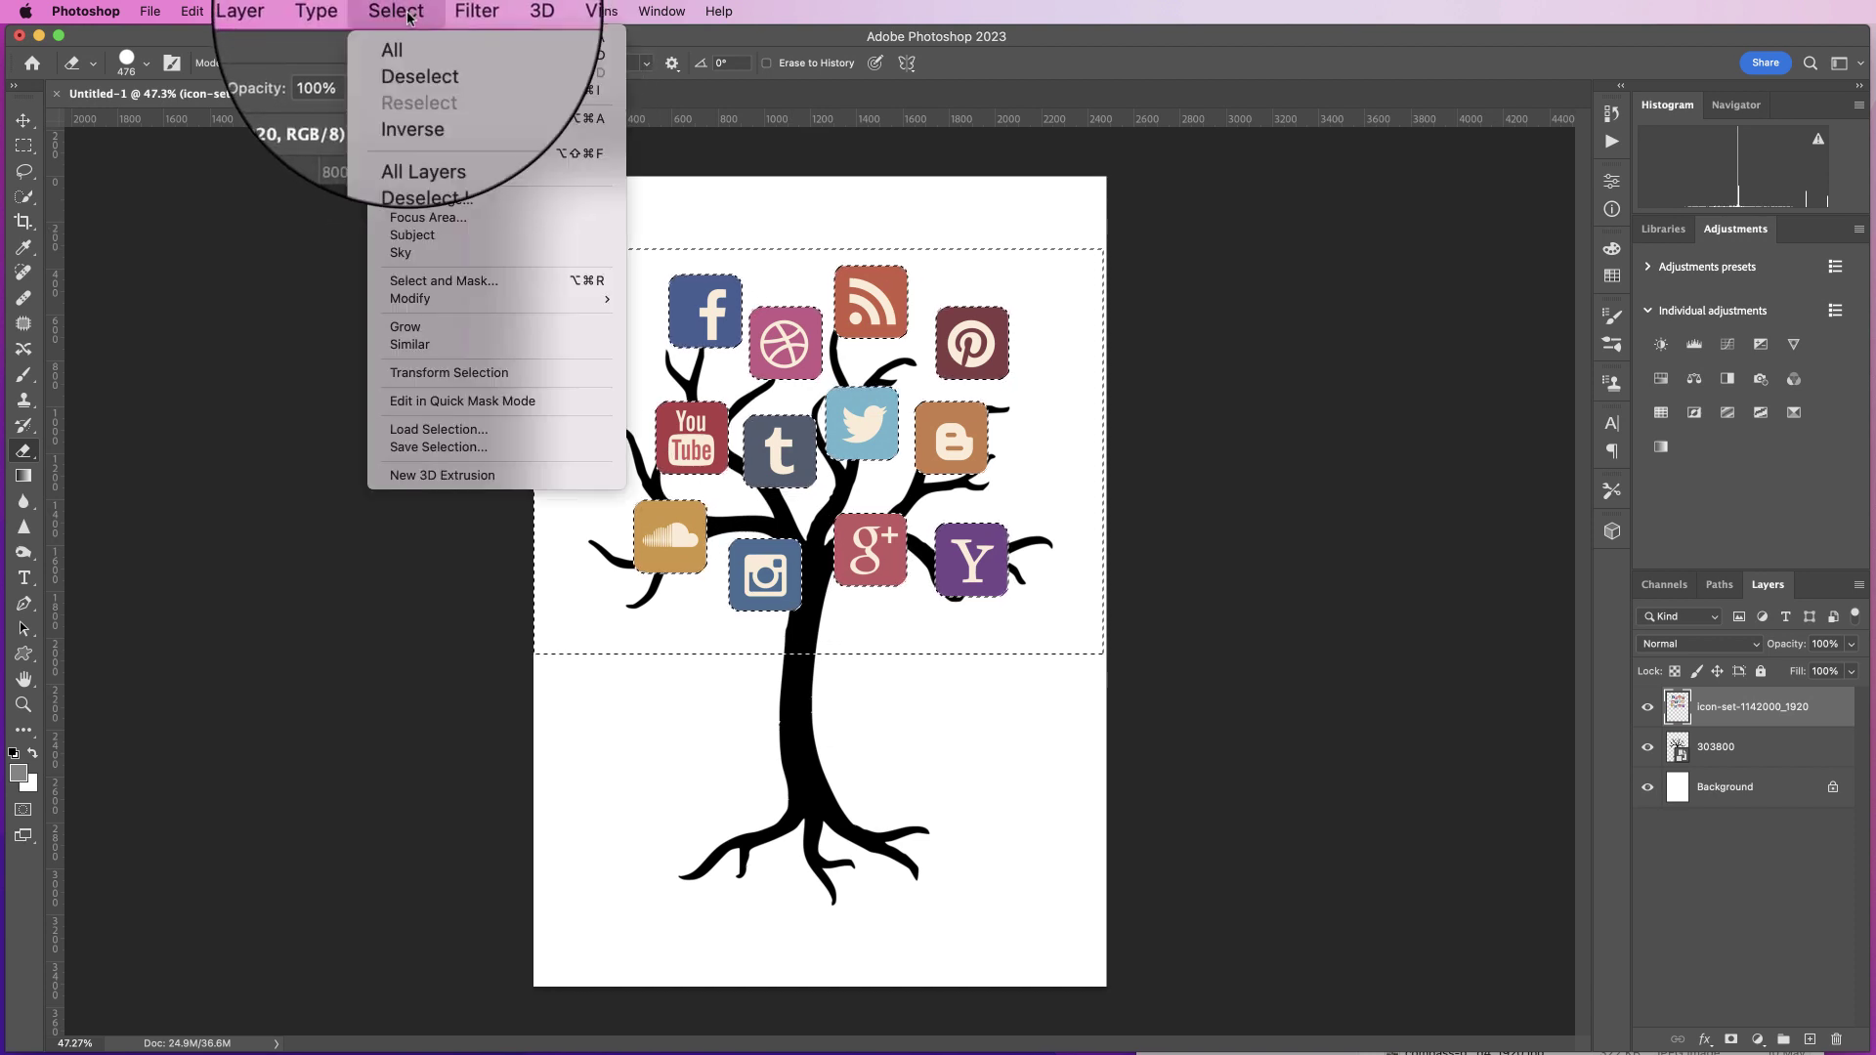
Step: Deselect, then drag the icon-set layer down and left onto the lower trunk and roots
left_click(410, 51)
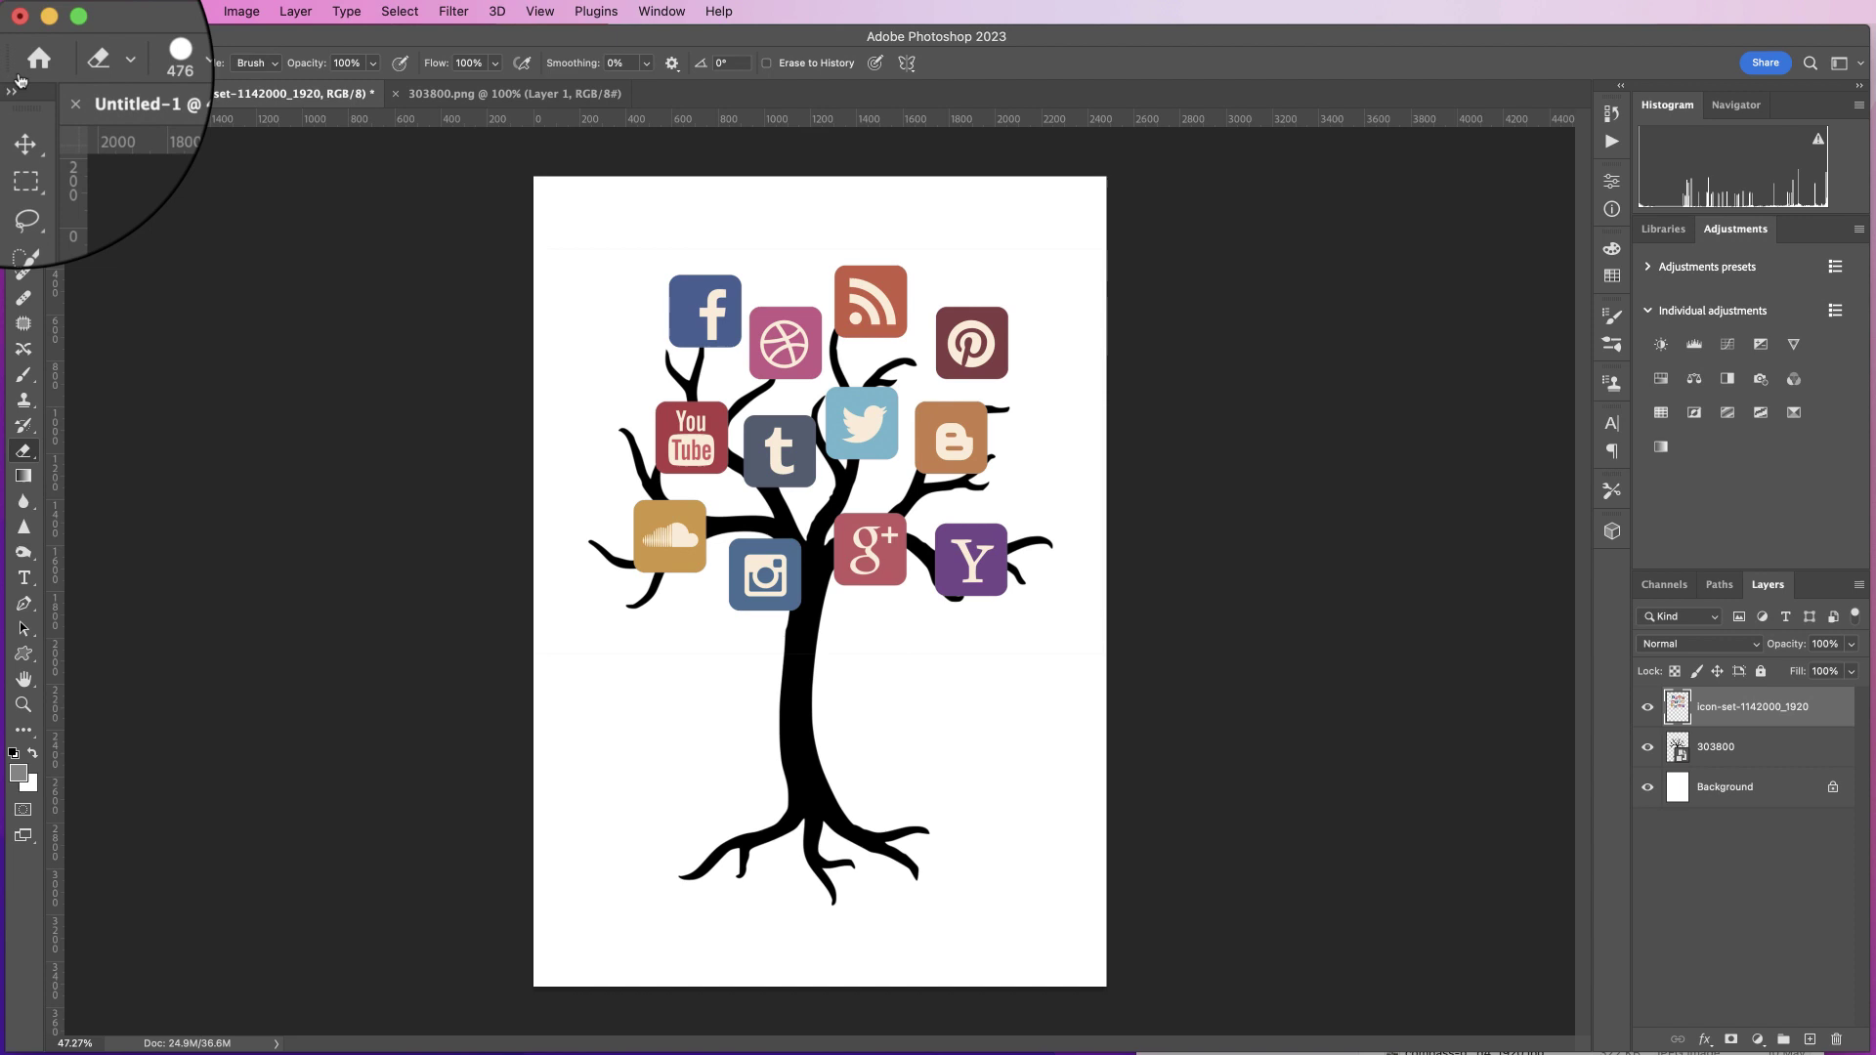
left_click(24, 119)
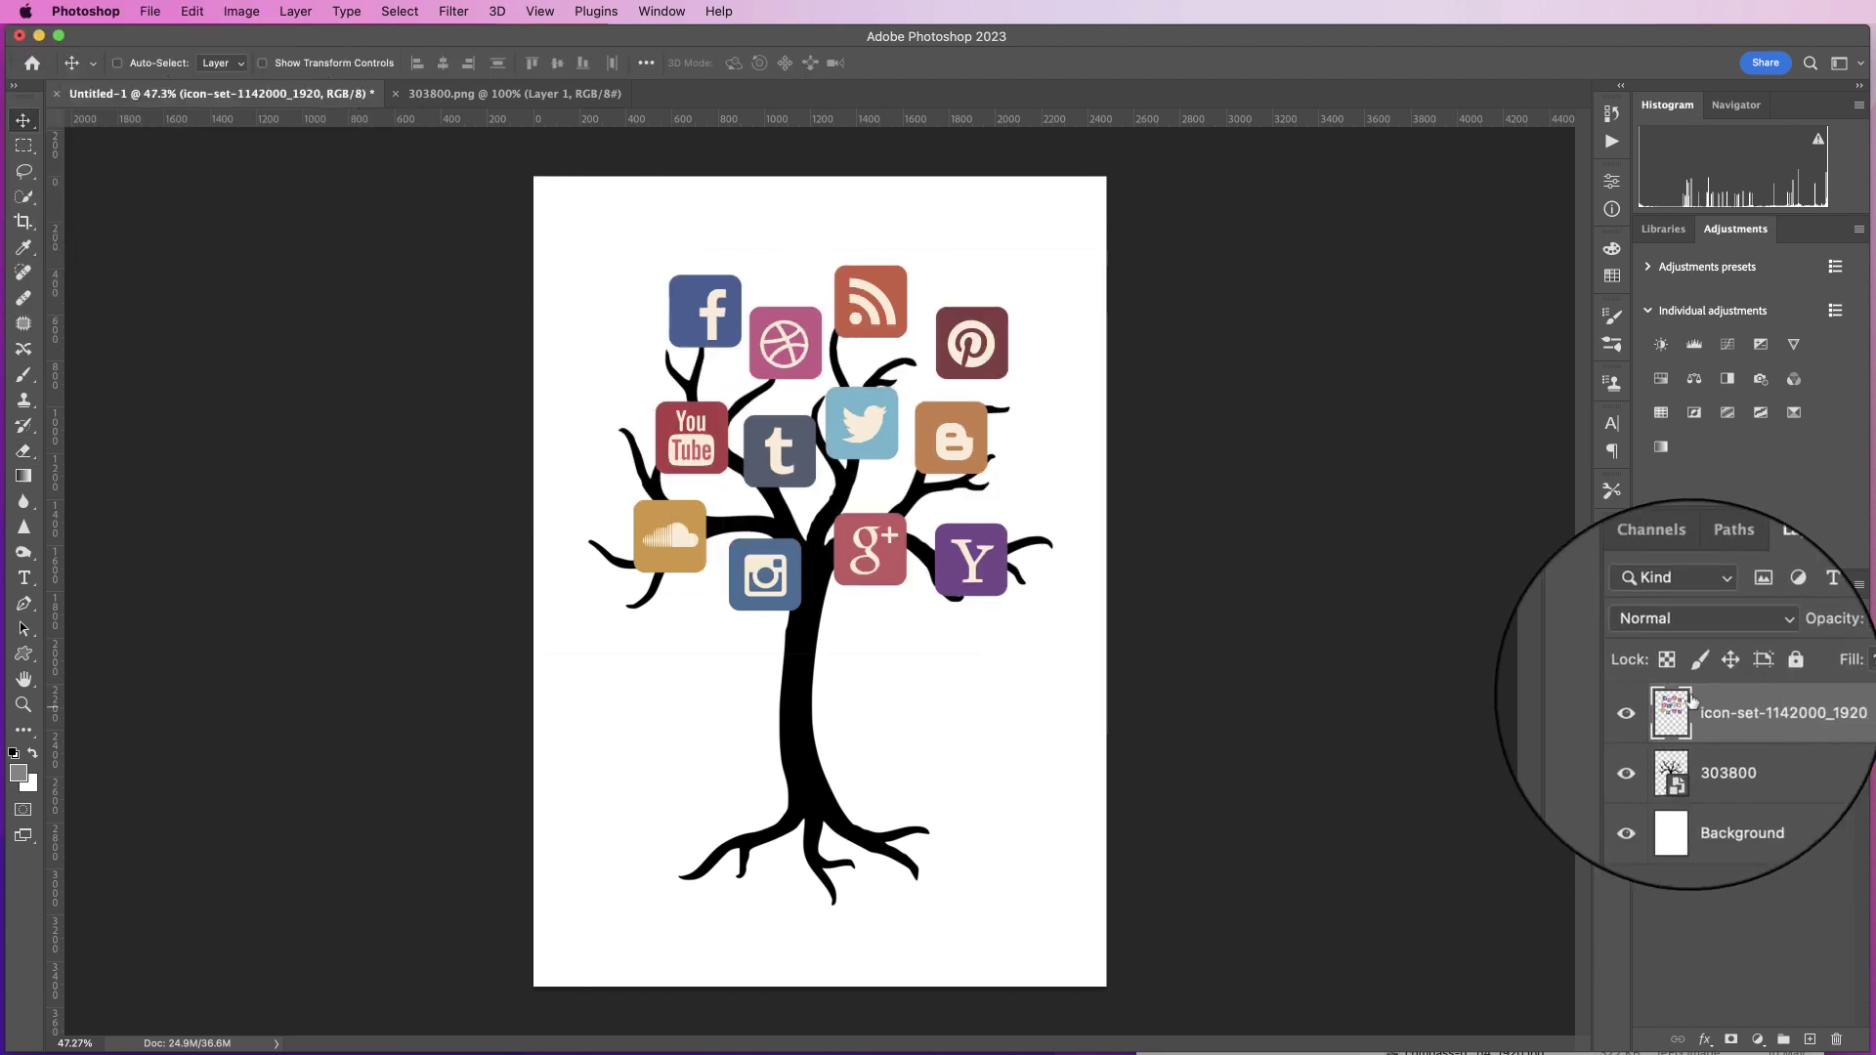
mouse_move(943, 454)
left_mouse_down()
mouse_move(1047, 499)
mouse_move(1019, 526)
left_mouse_up()
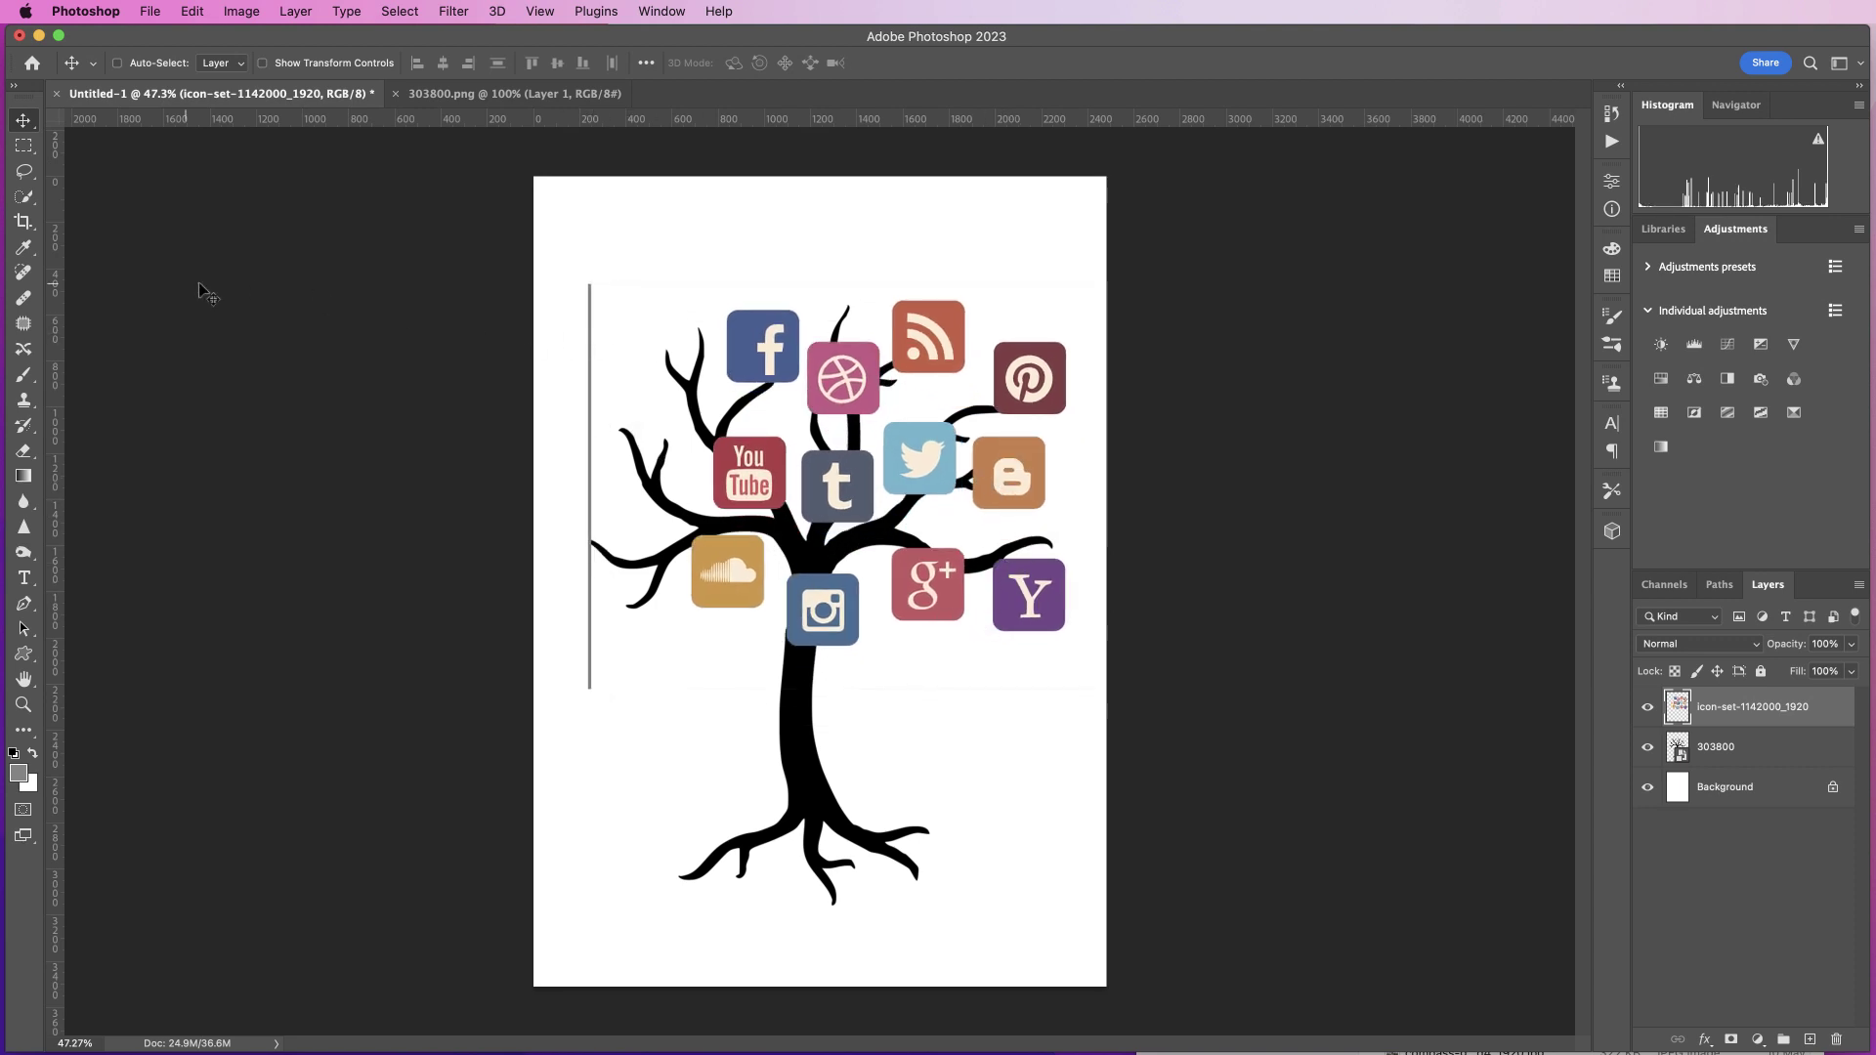
left_click(25, 452)
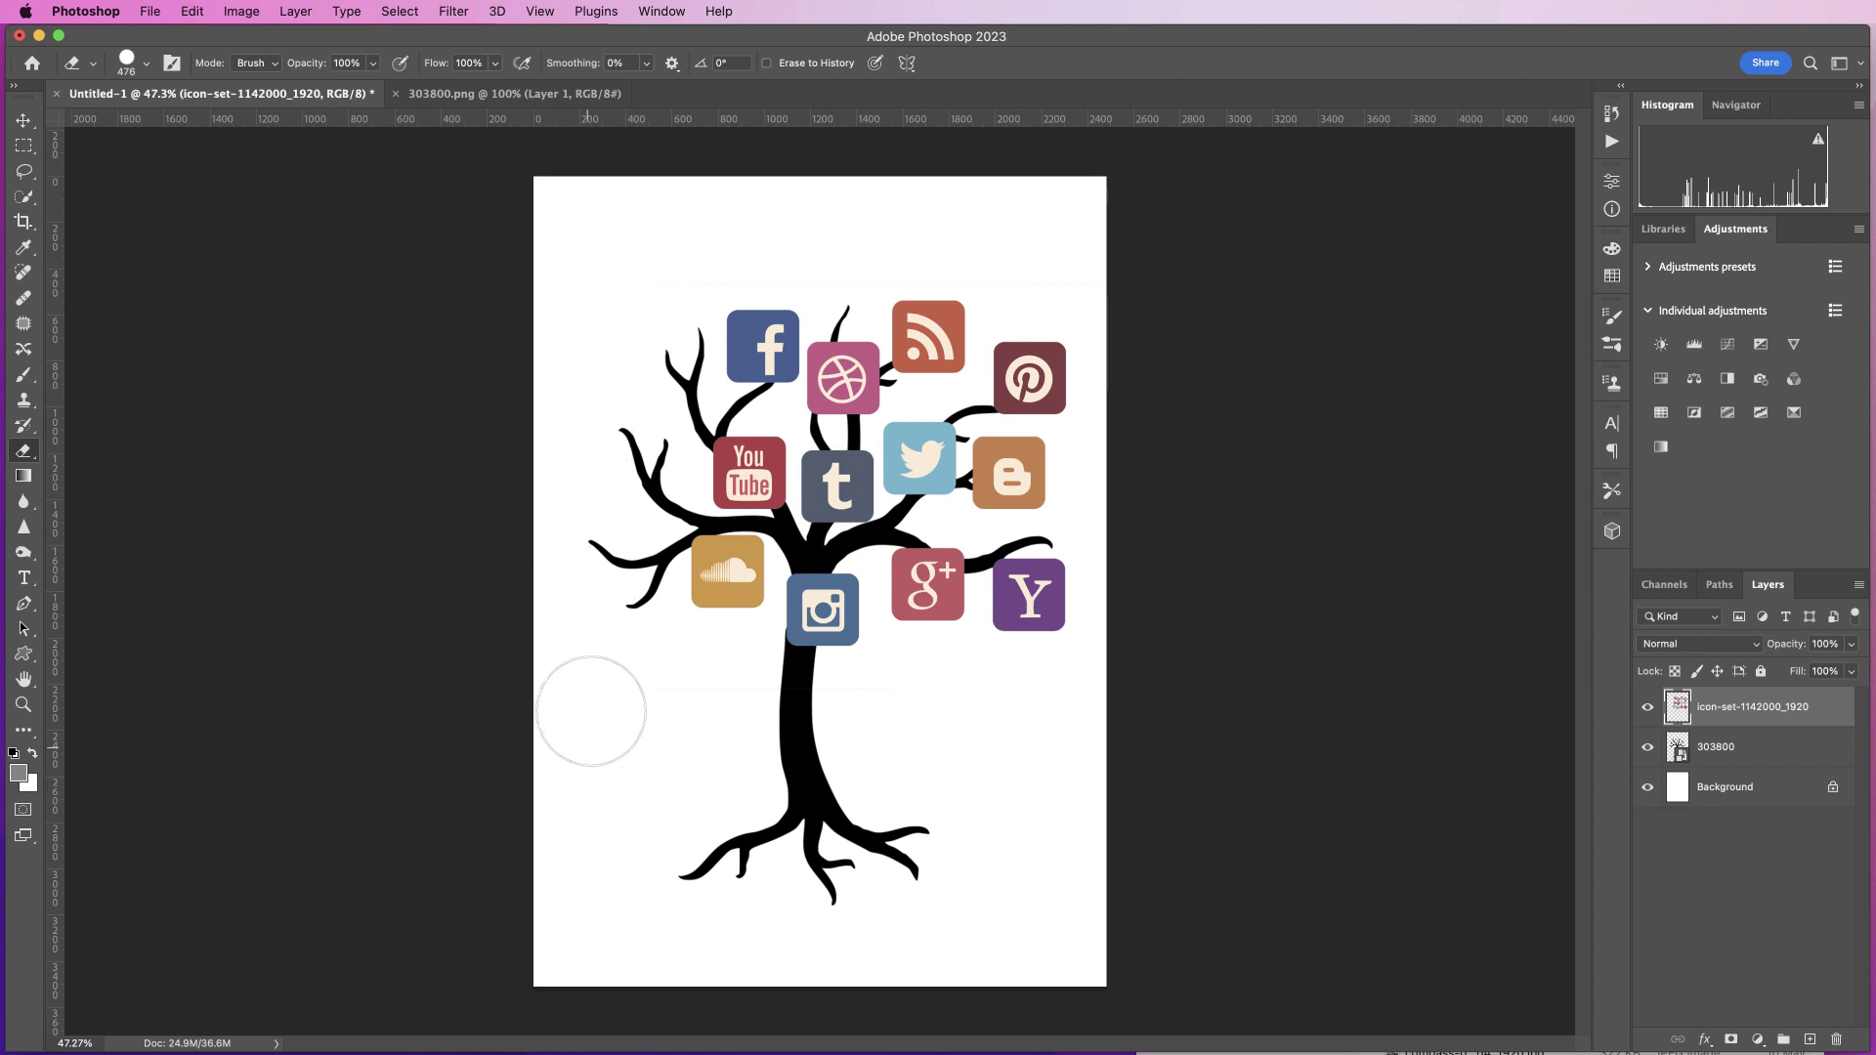
key("v")
mouse_move(920, 470)
left_mouse_down()
mouse_move(836, 603)
mouse_move(793, 747)
left_mouse_up()
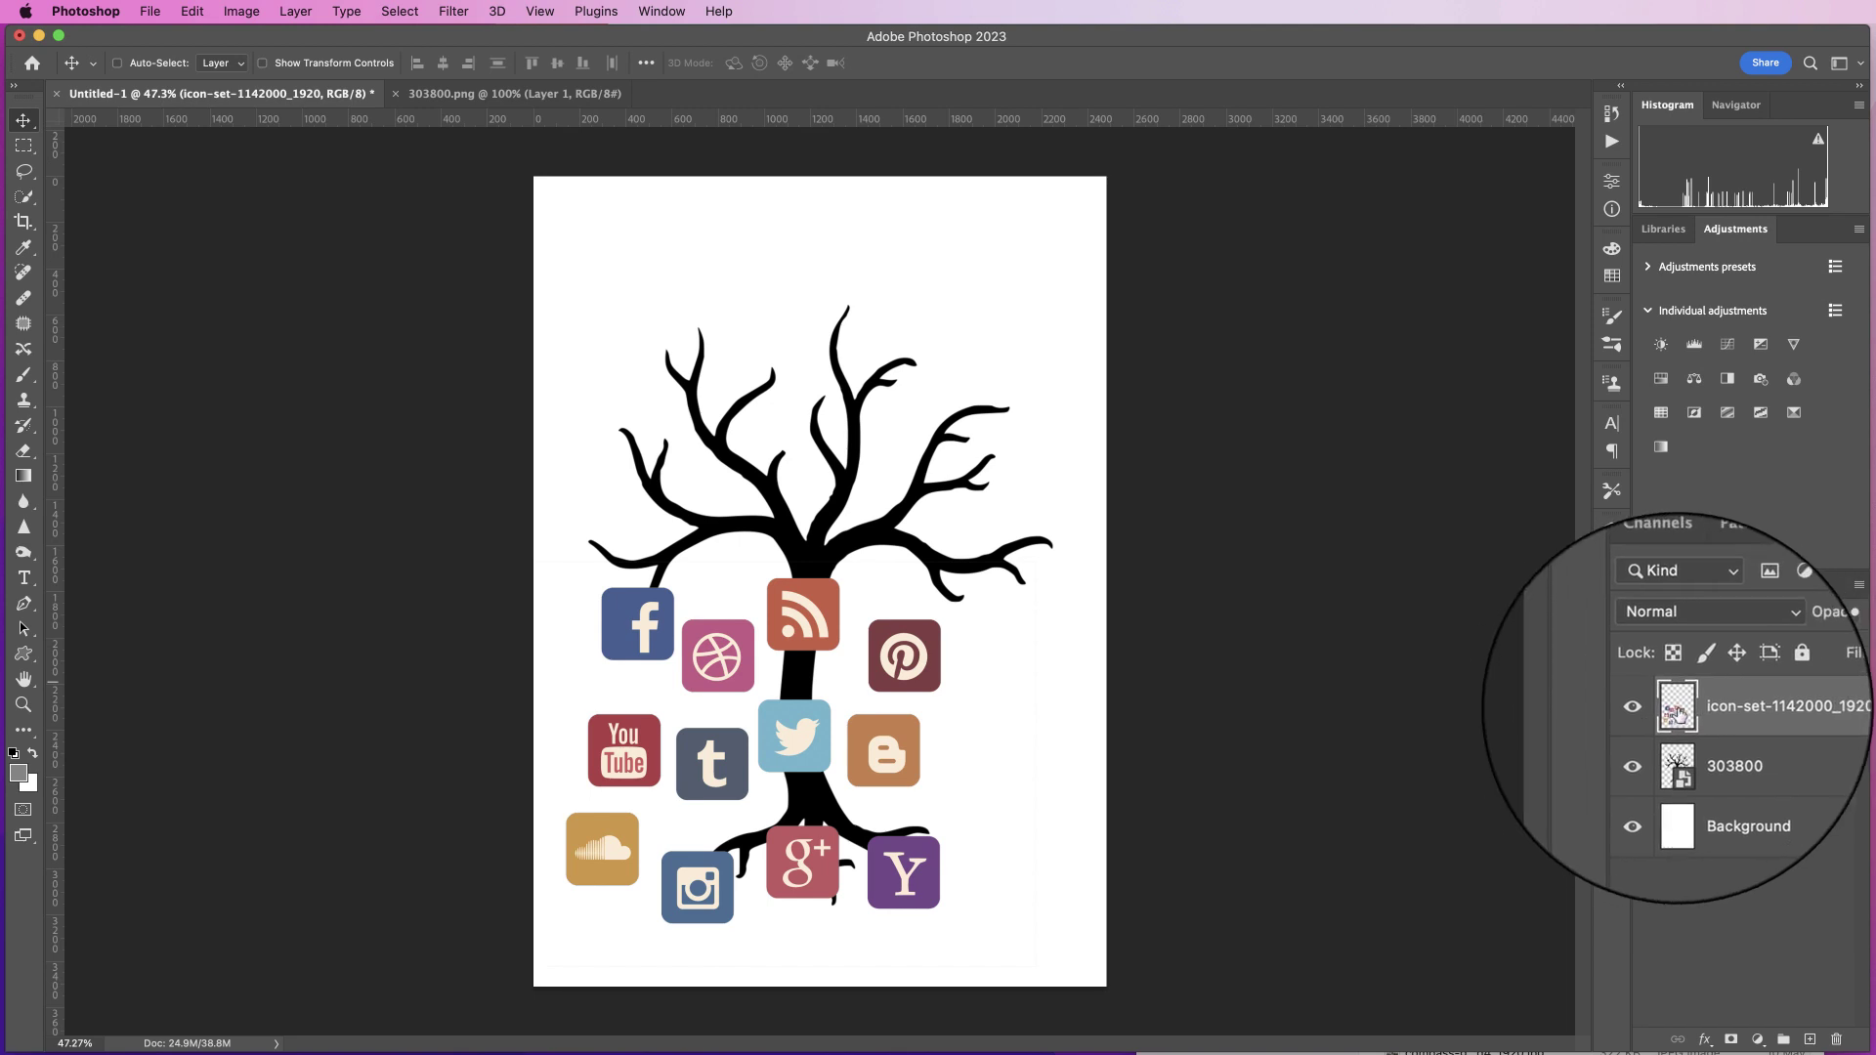
Step: Copy the Pinterest icon to its own layer and move it above the tree's upper right
left_click(24, 147)
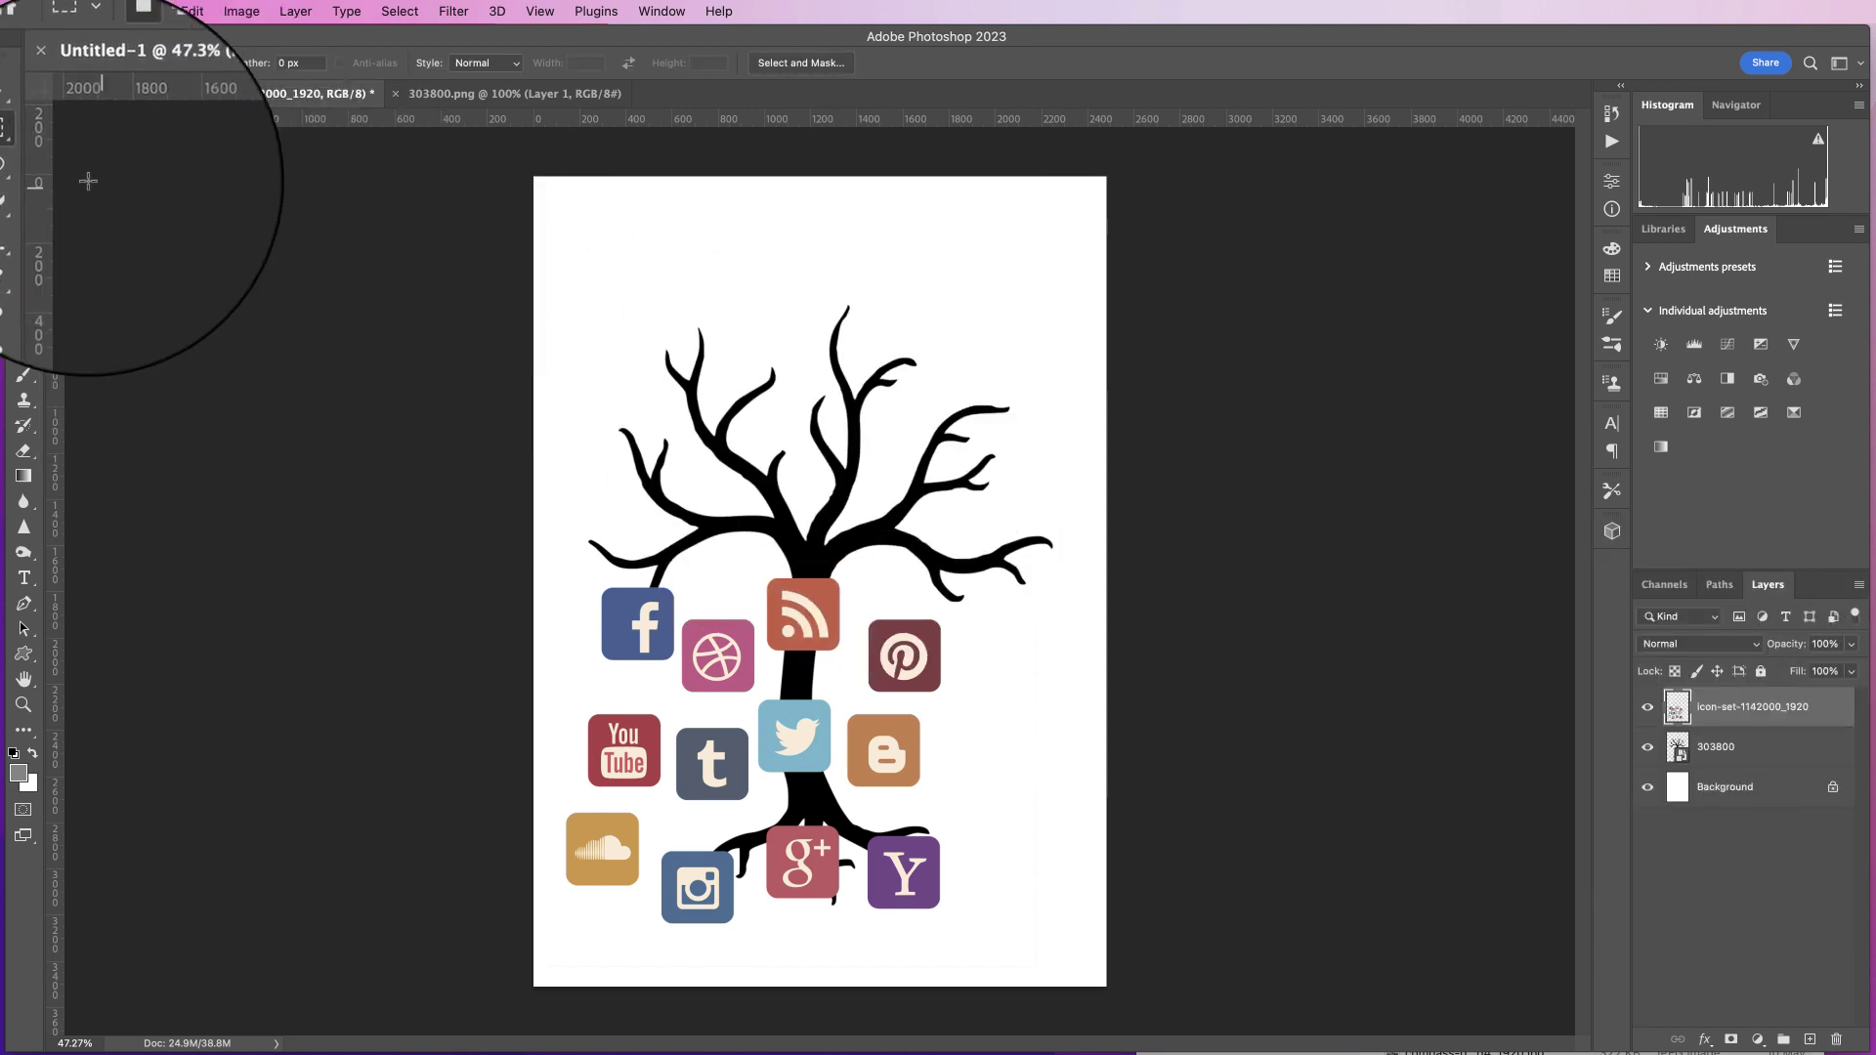
left_click_drag(818, 573, 947, 698)
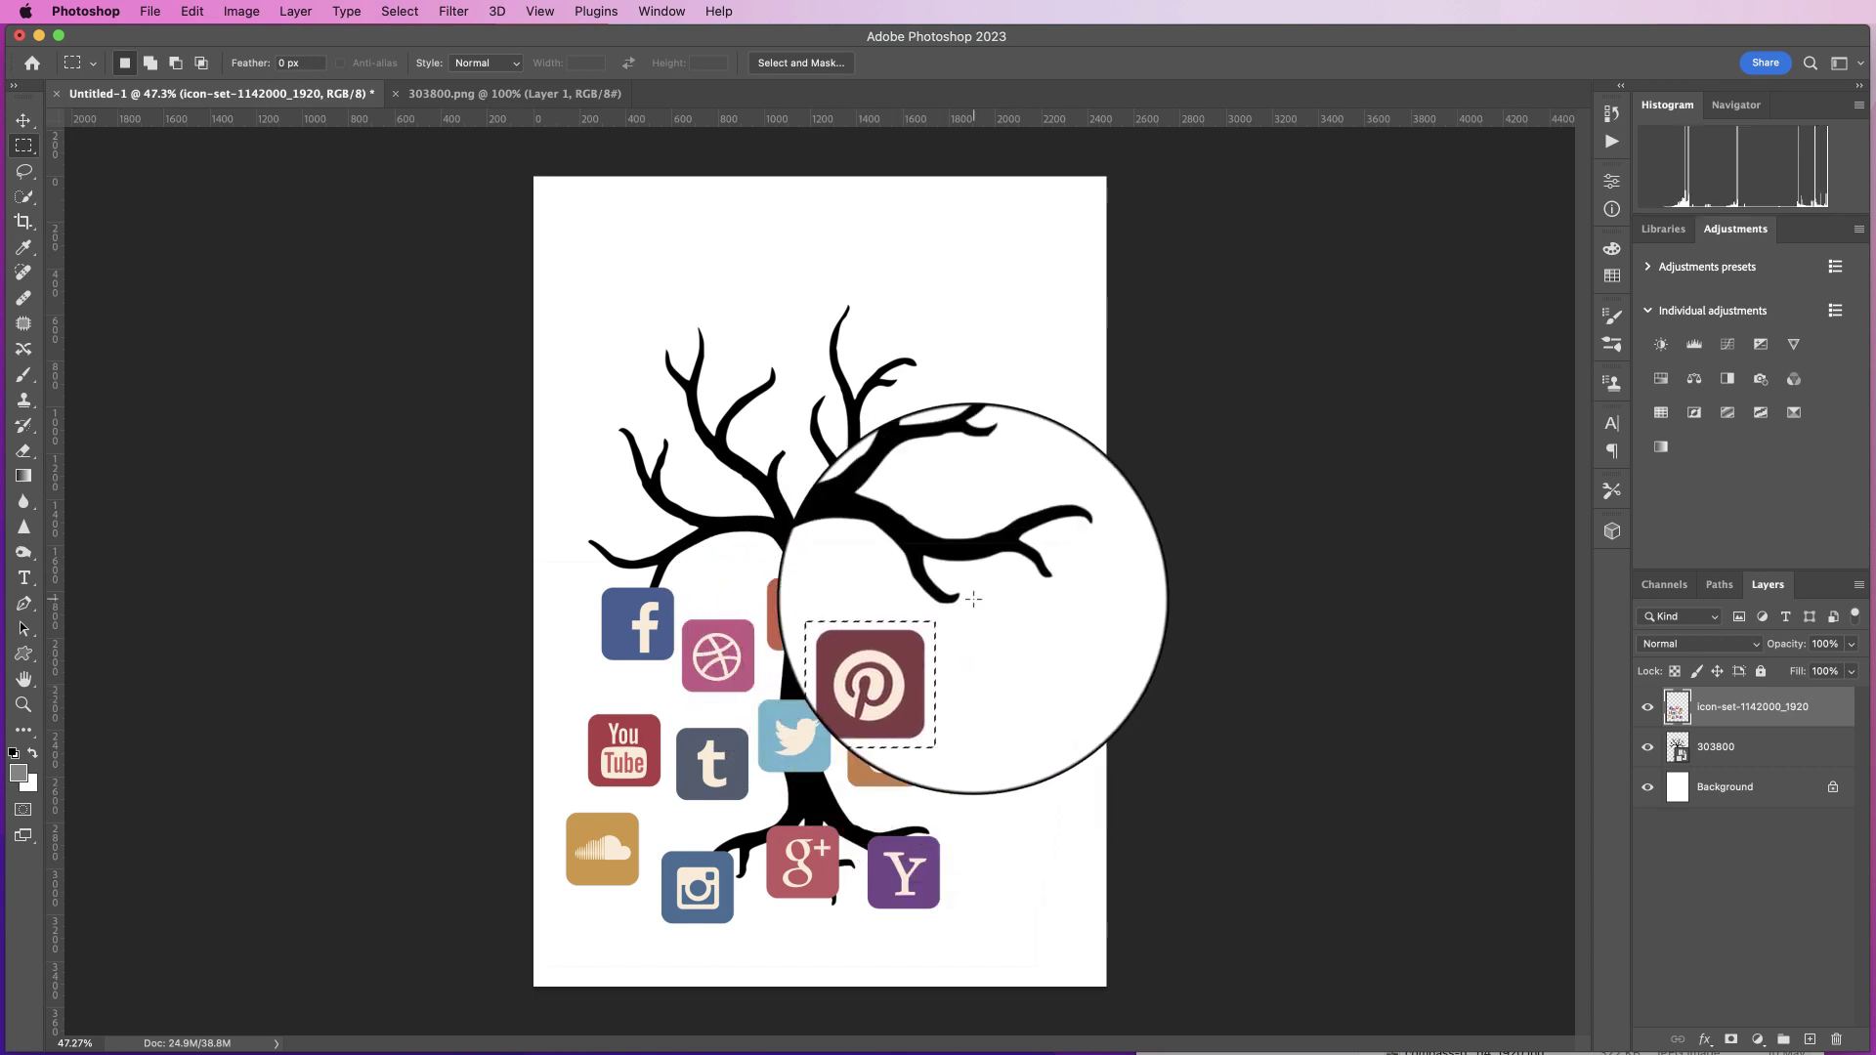
key("ctrl+j")
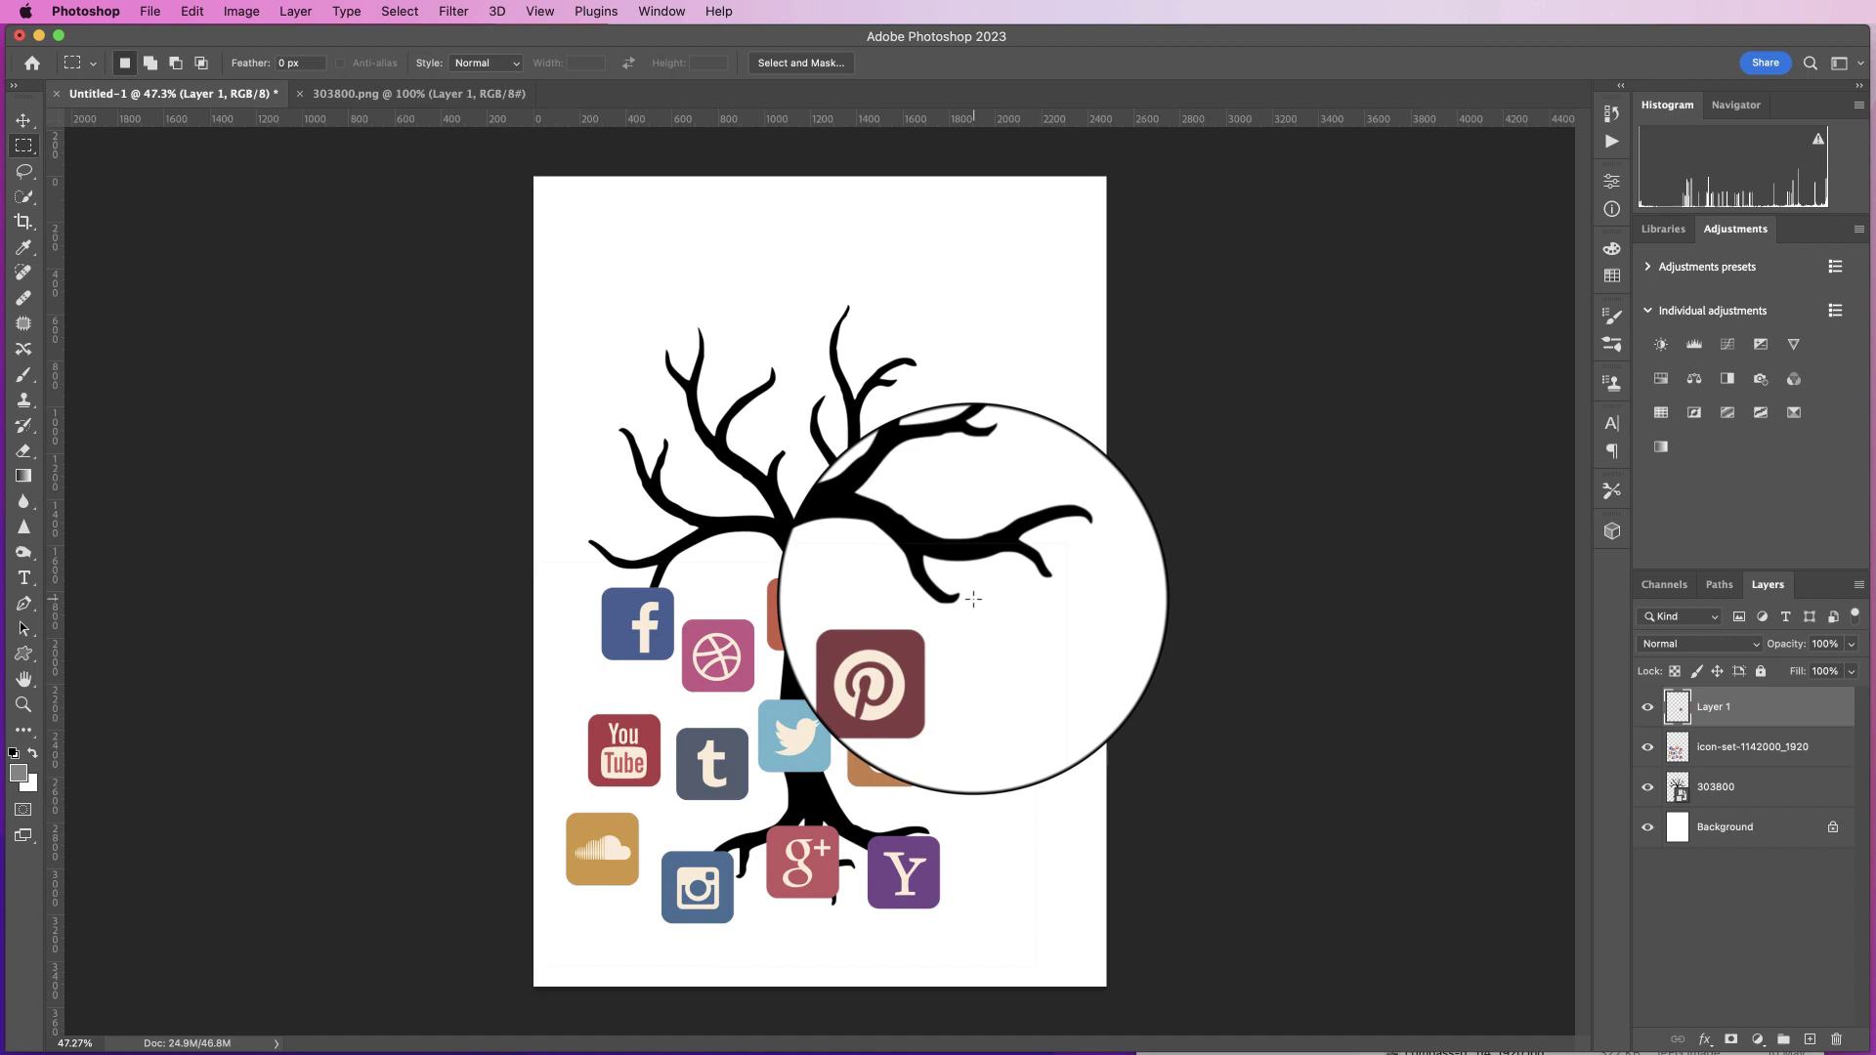
left_click_drag(982, 611, 1016, 582)
key("v")
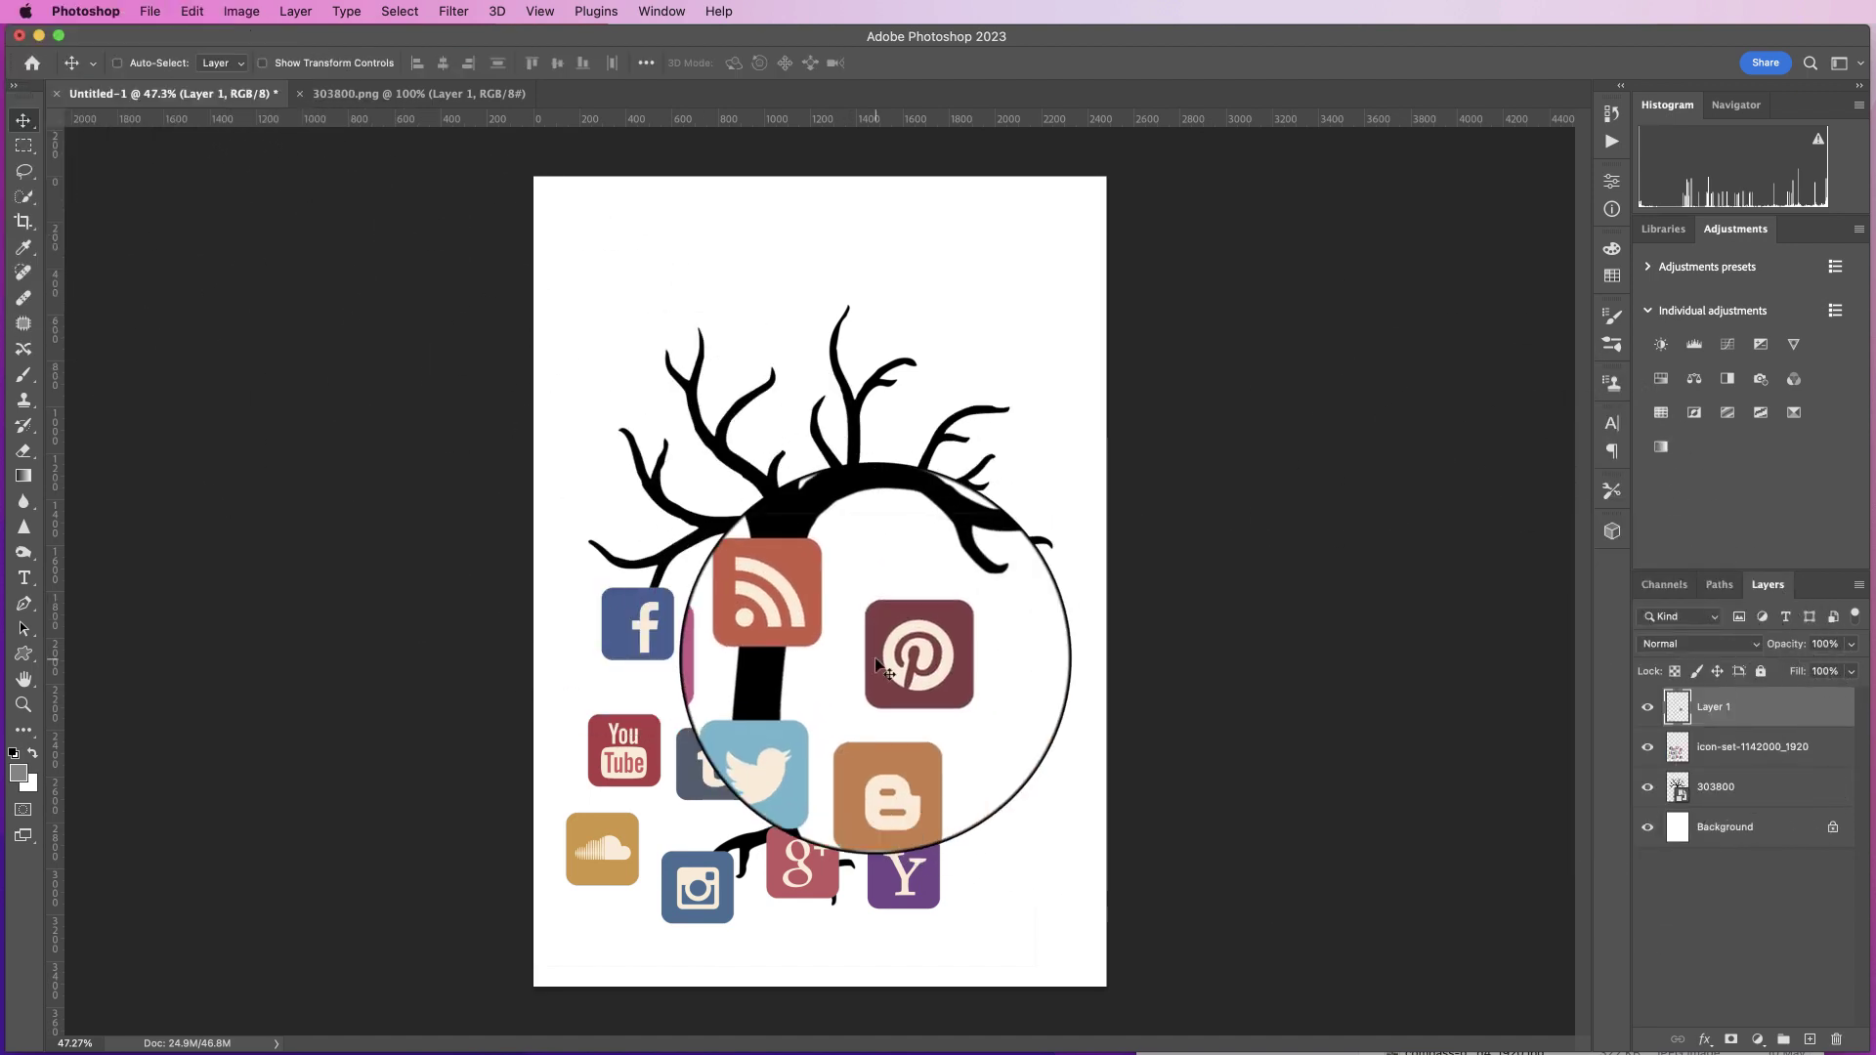
mouse_move(884, 665)
left_mouse_down()
mouse_move(992, 260)
mouse_move(997, 305)
left_mouse_up()
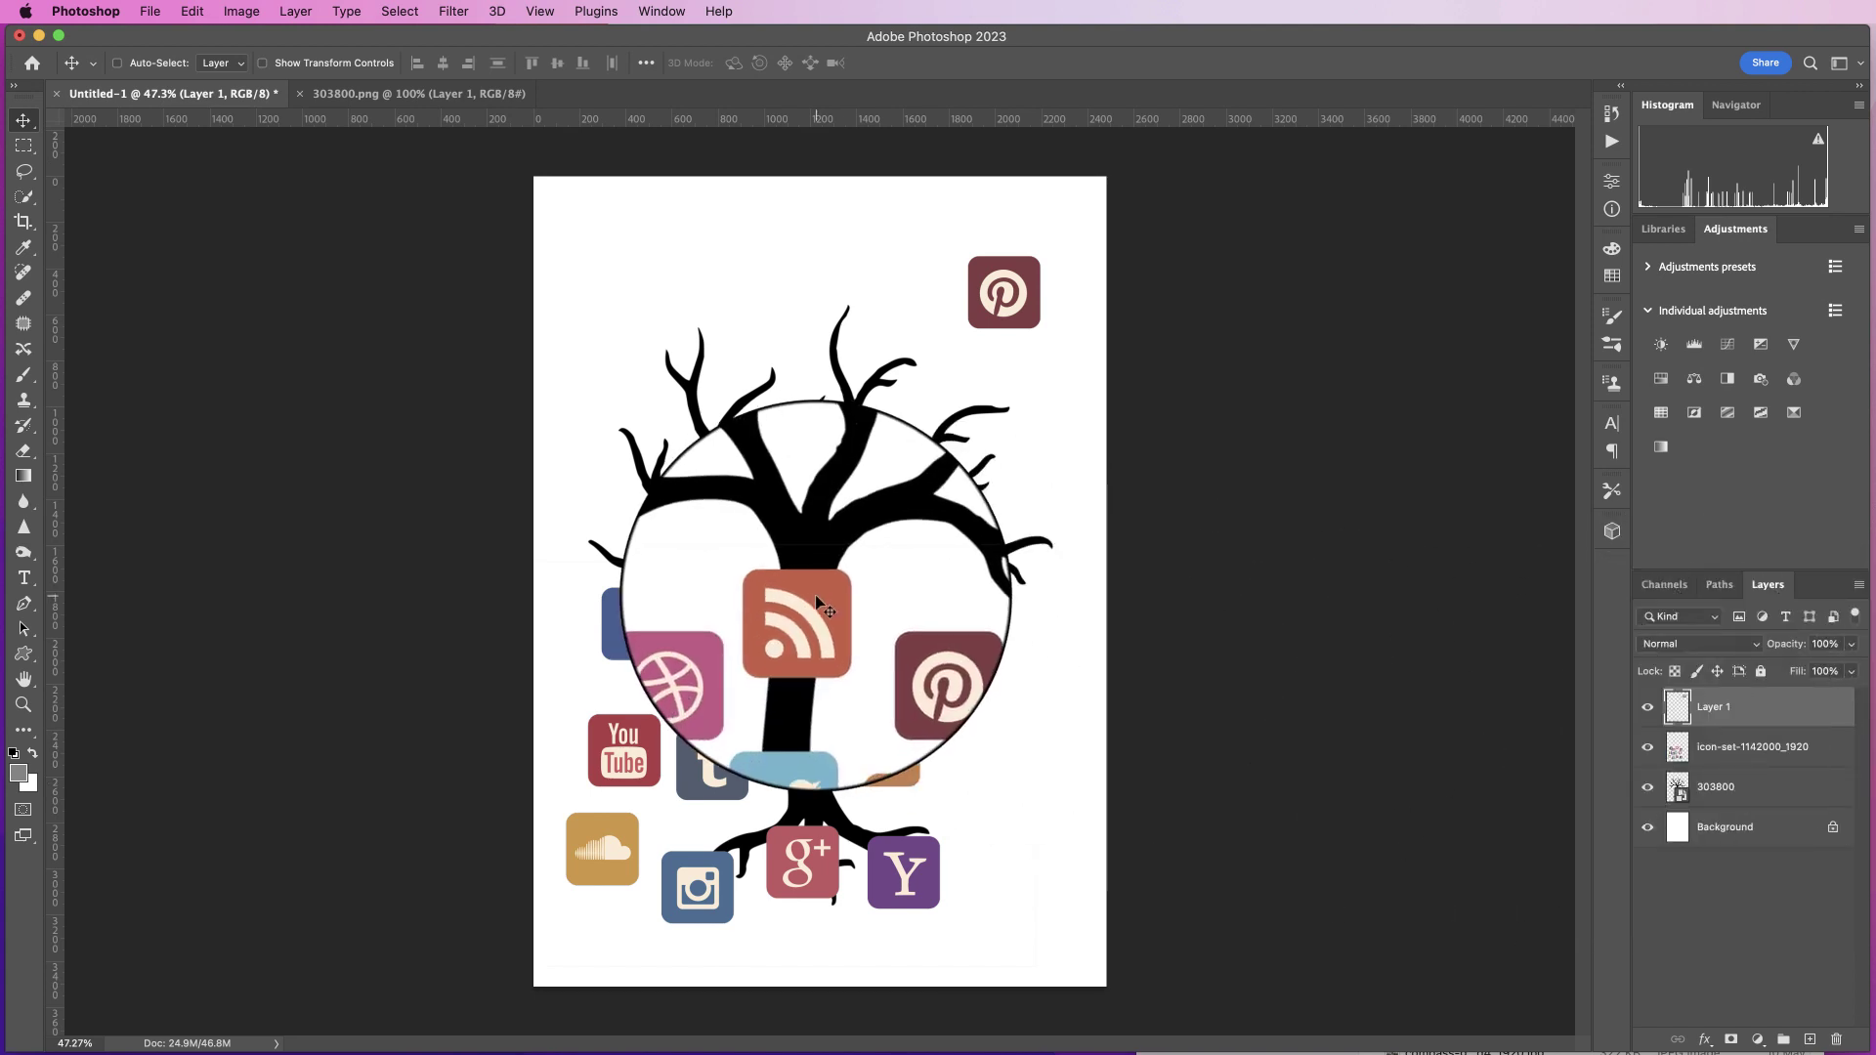
Step: Copy the RSS, Dribbble and Facebook icons each onto their own layer
left_click(1693, 763)
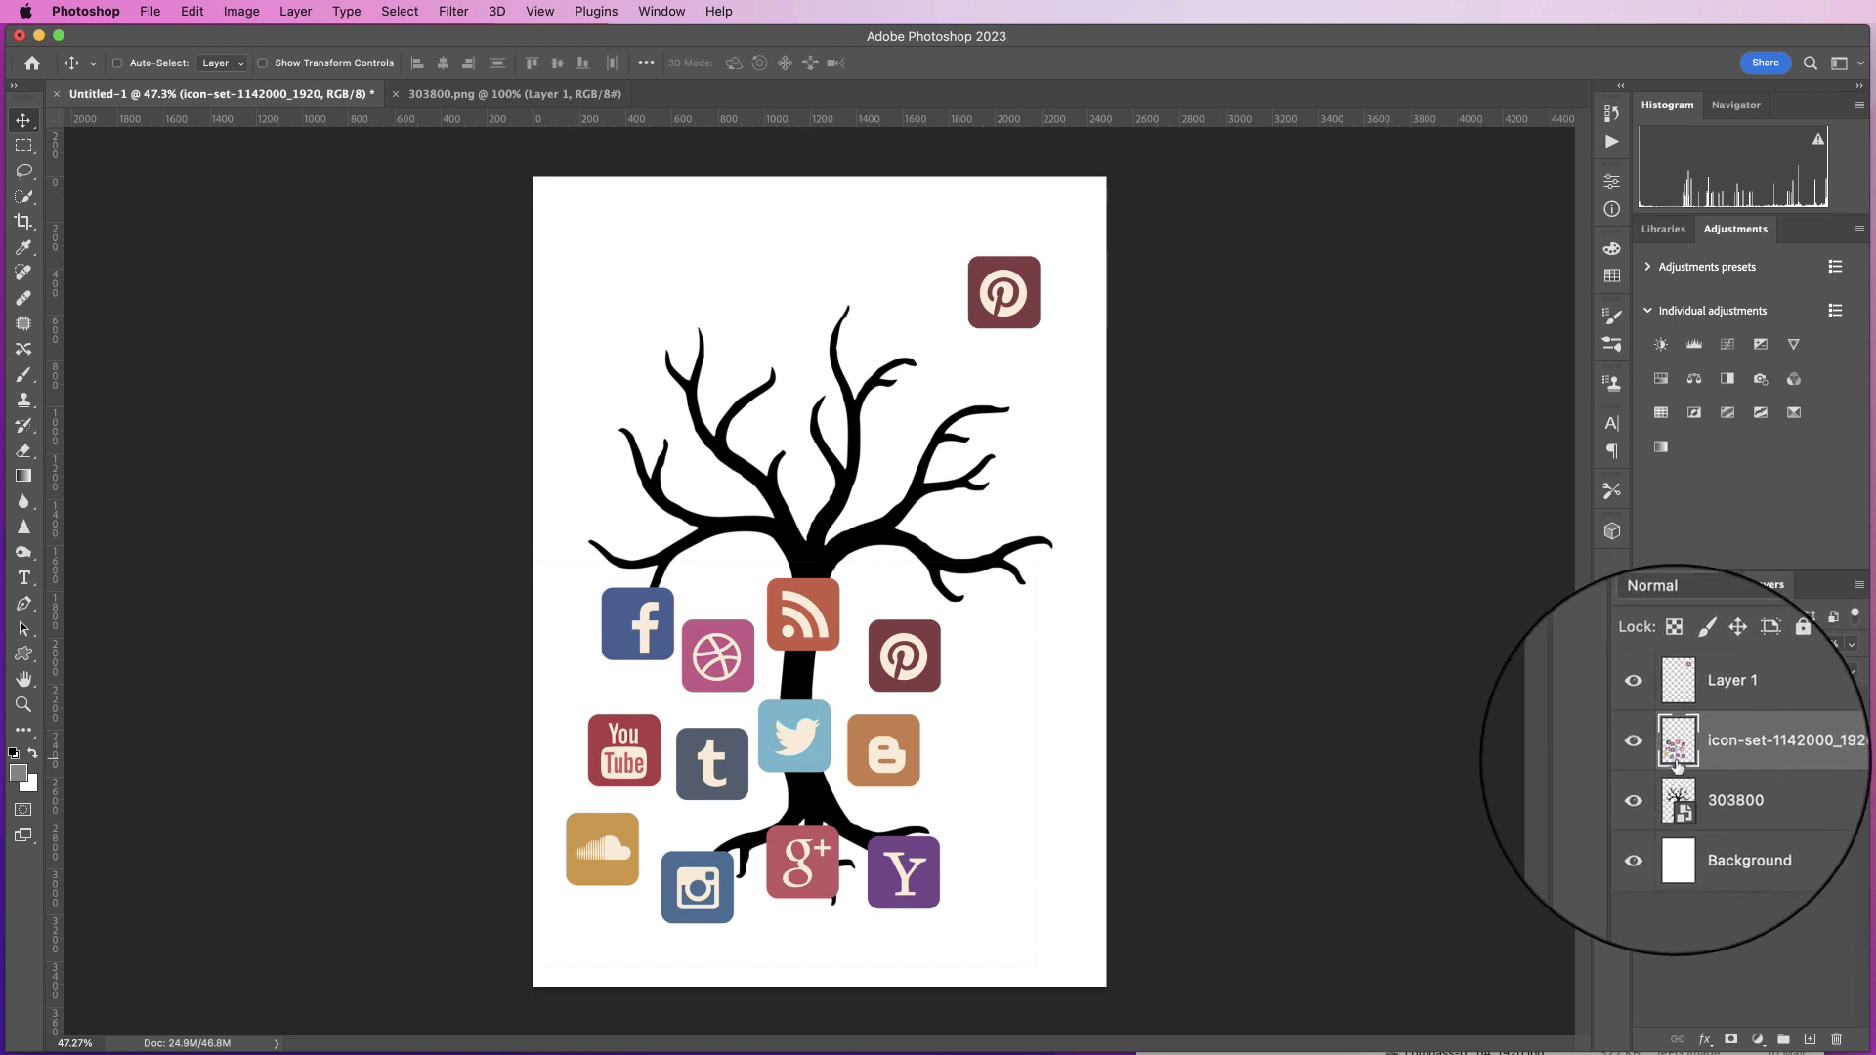
left_click(24, 146)
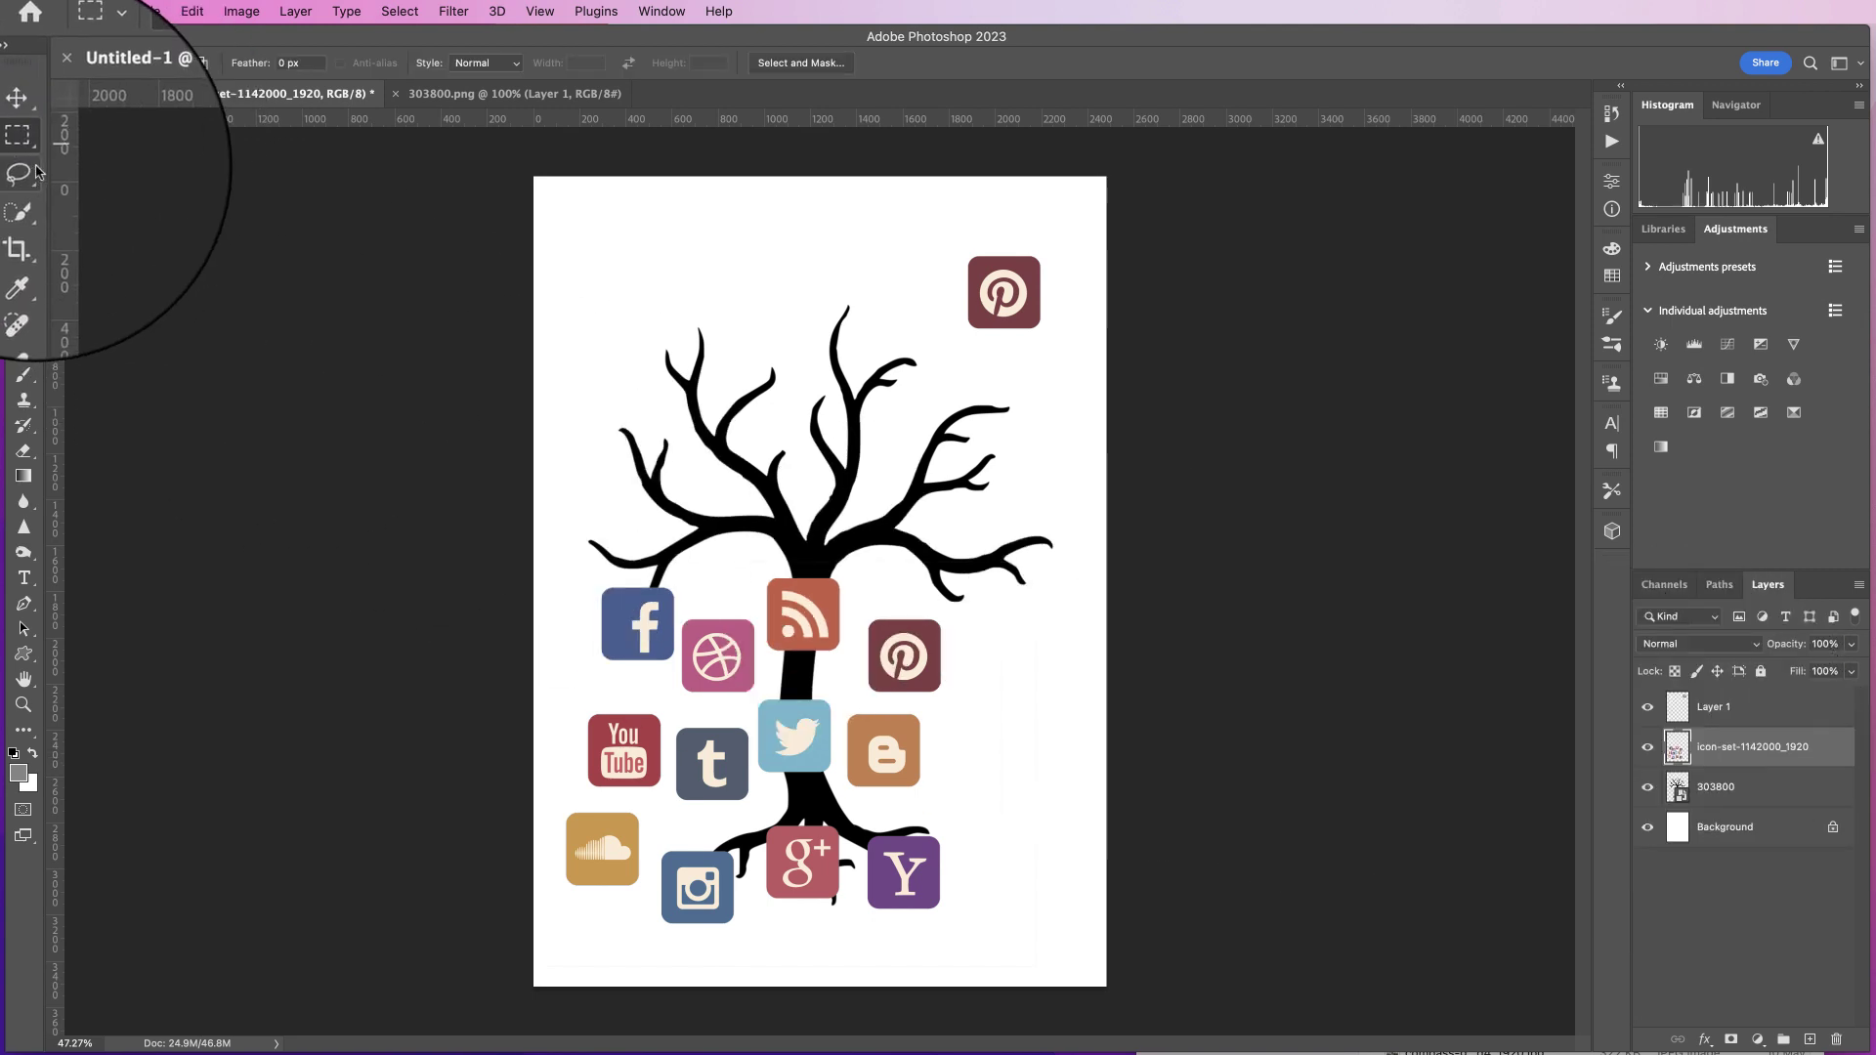
left_click_drag(723, 536, 838, 651)
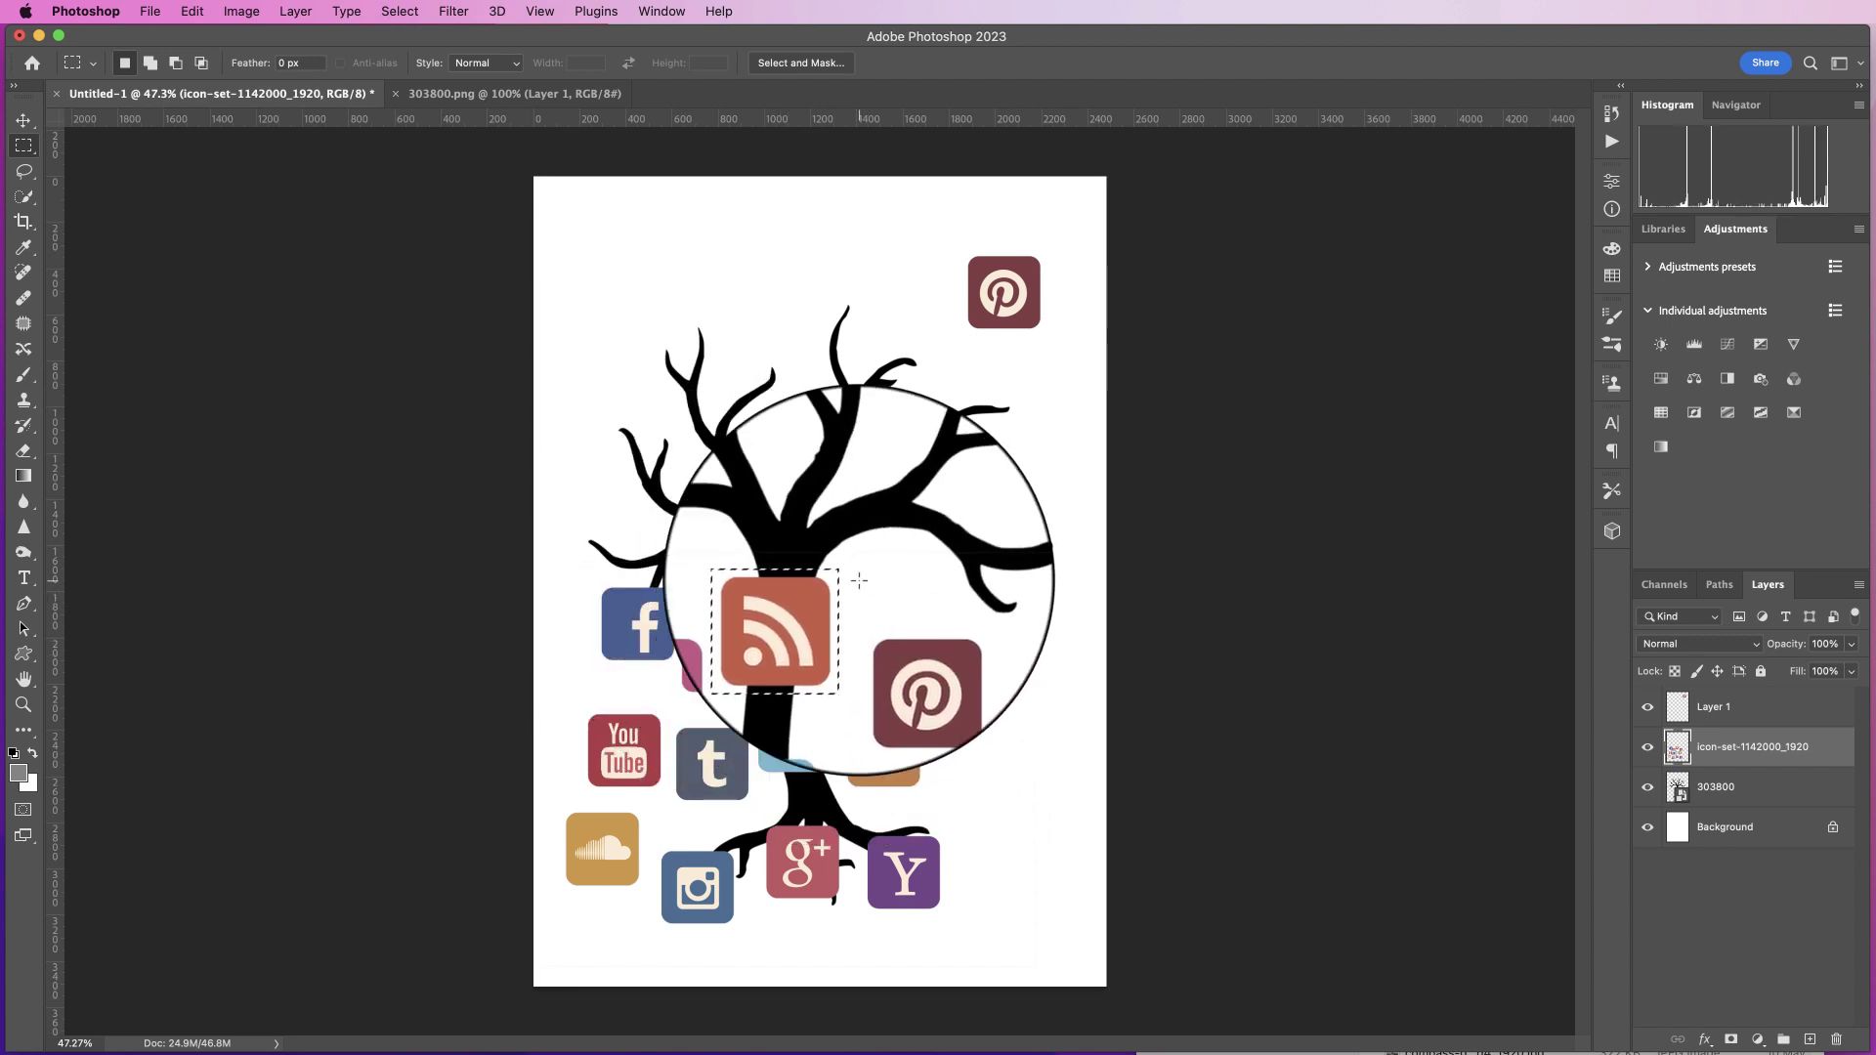
key("super+j")
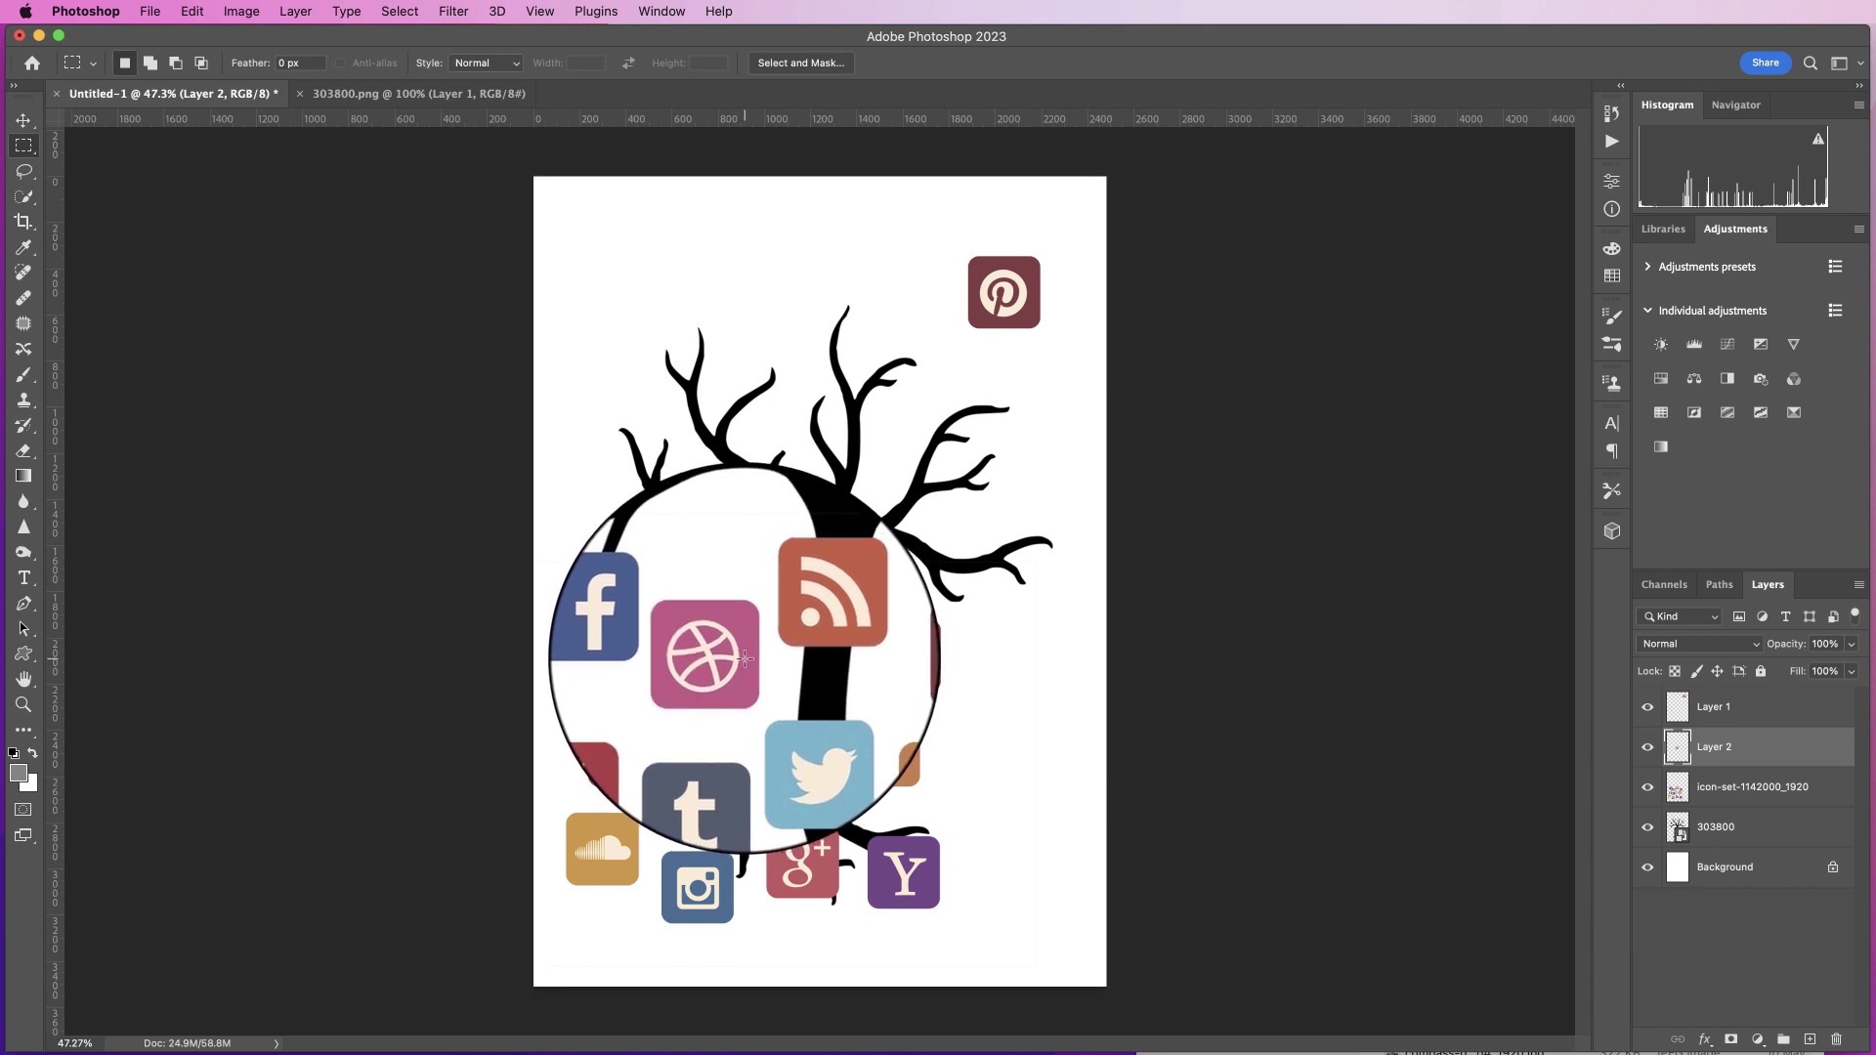
left_click(1705, 796)
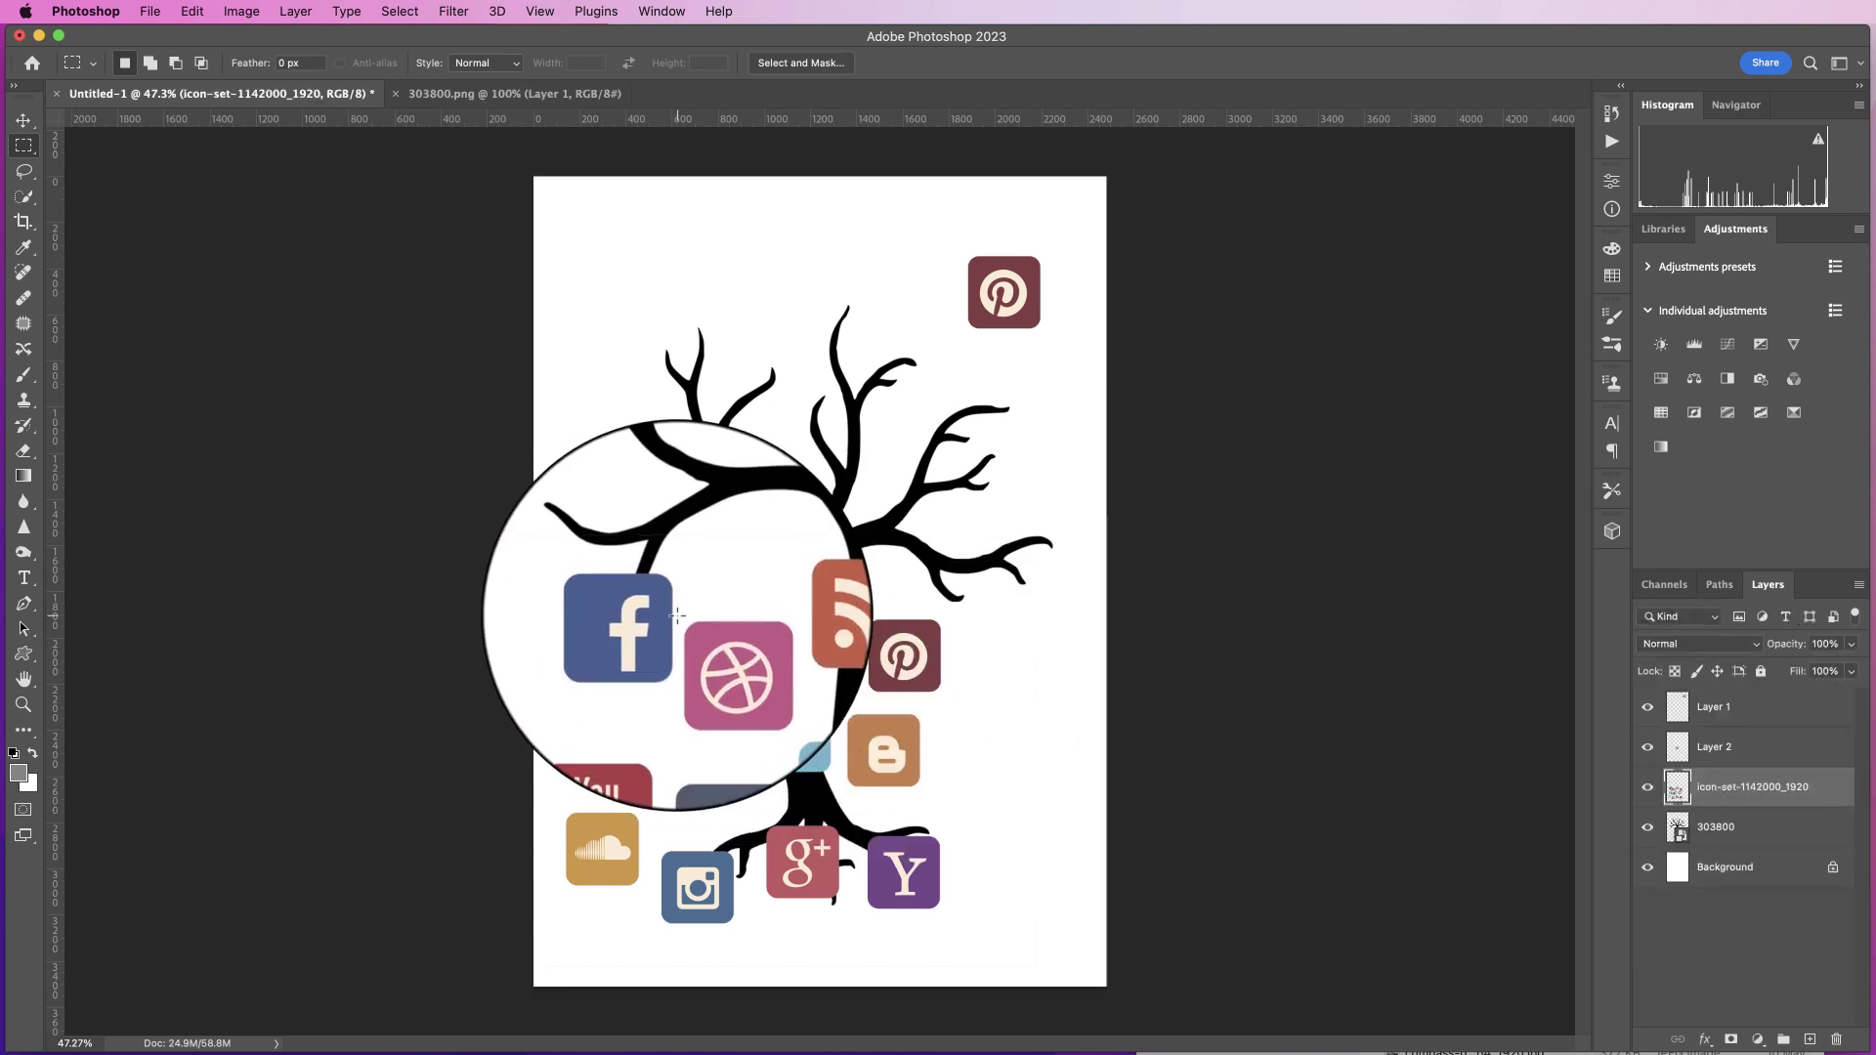
left_click_drag(678, 615, 745, 694)
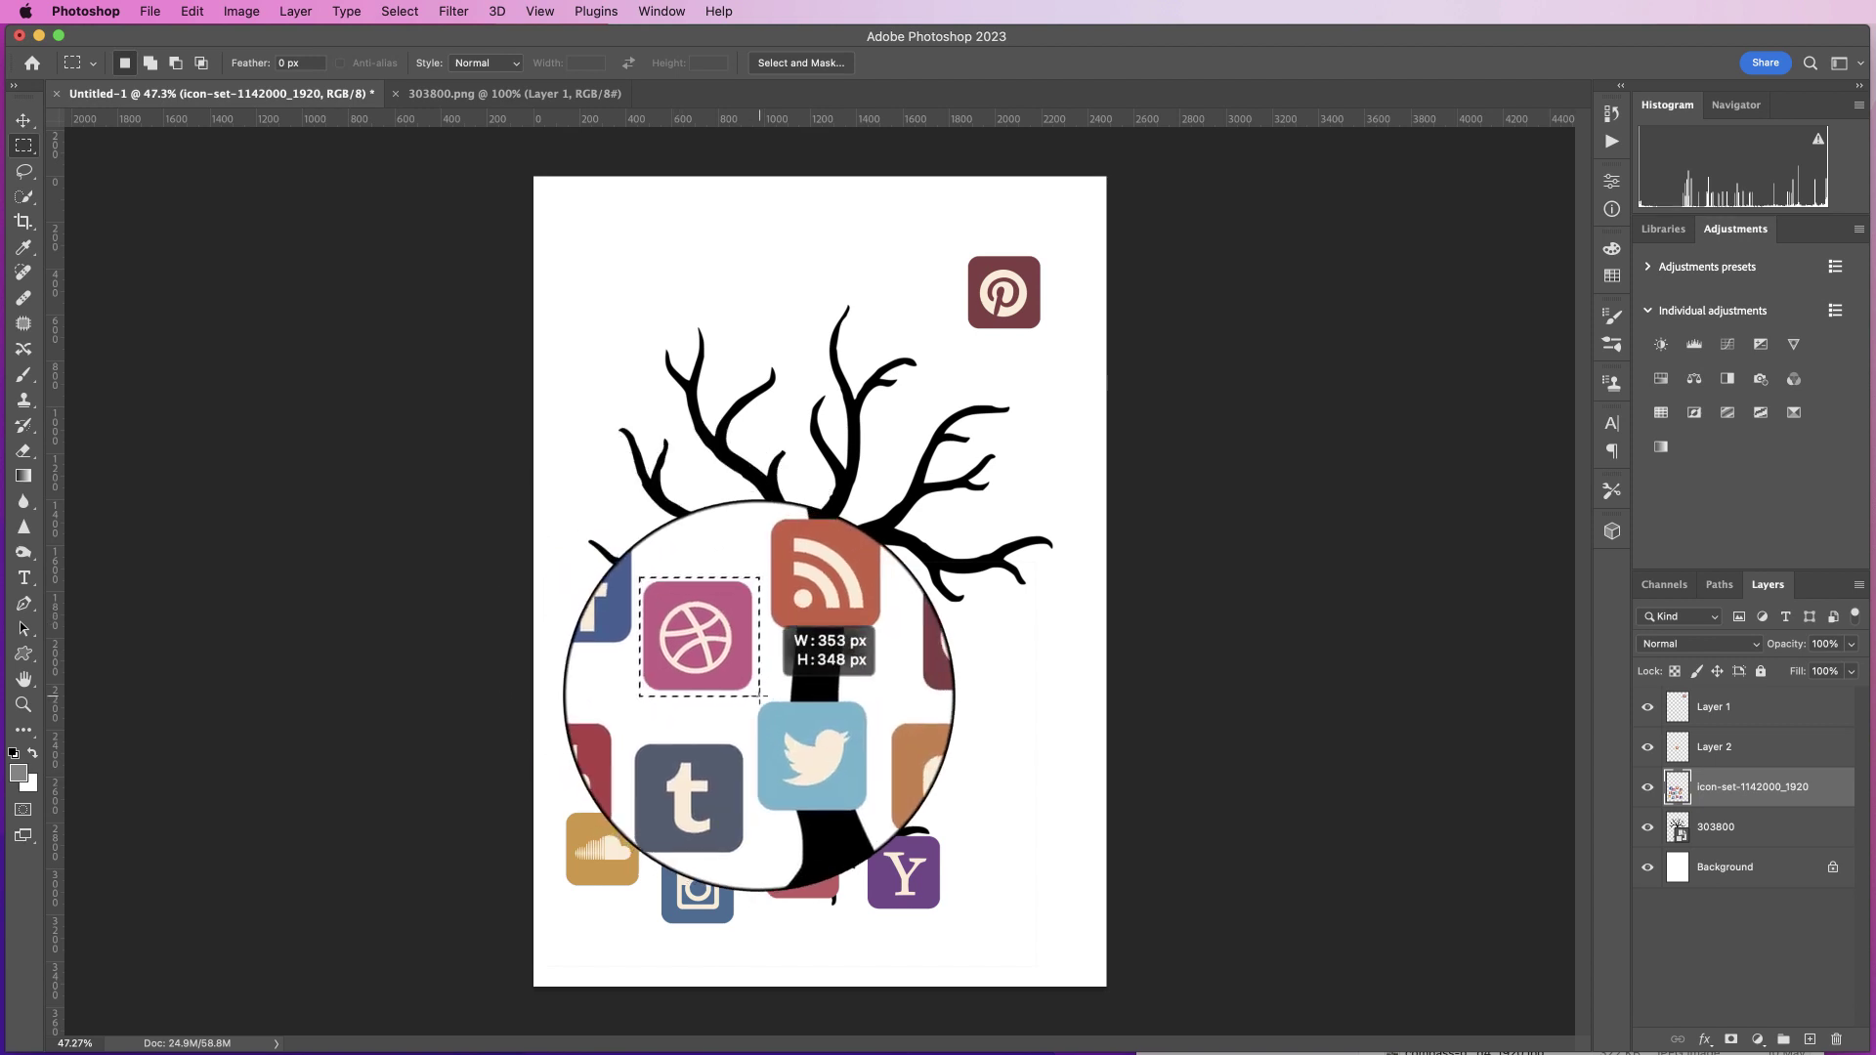
key("super+j")
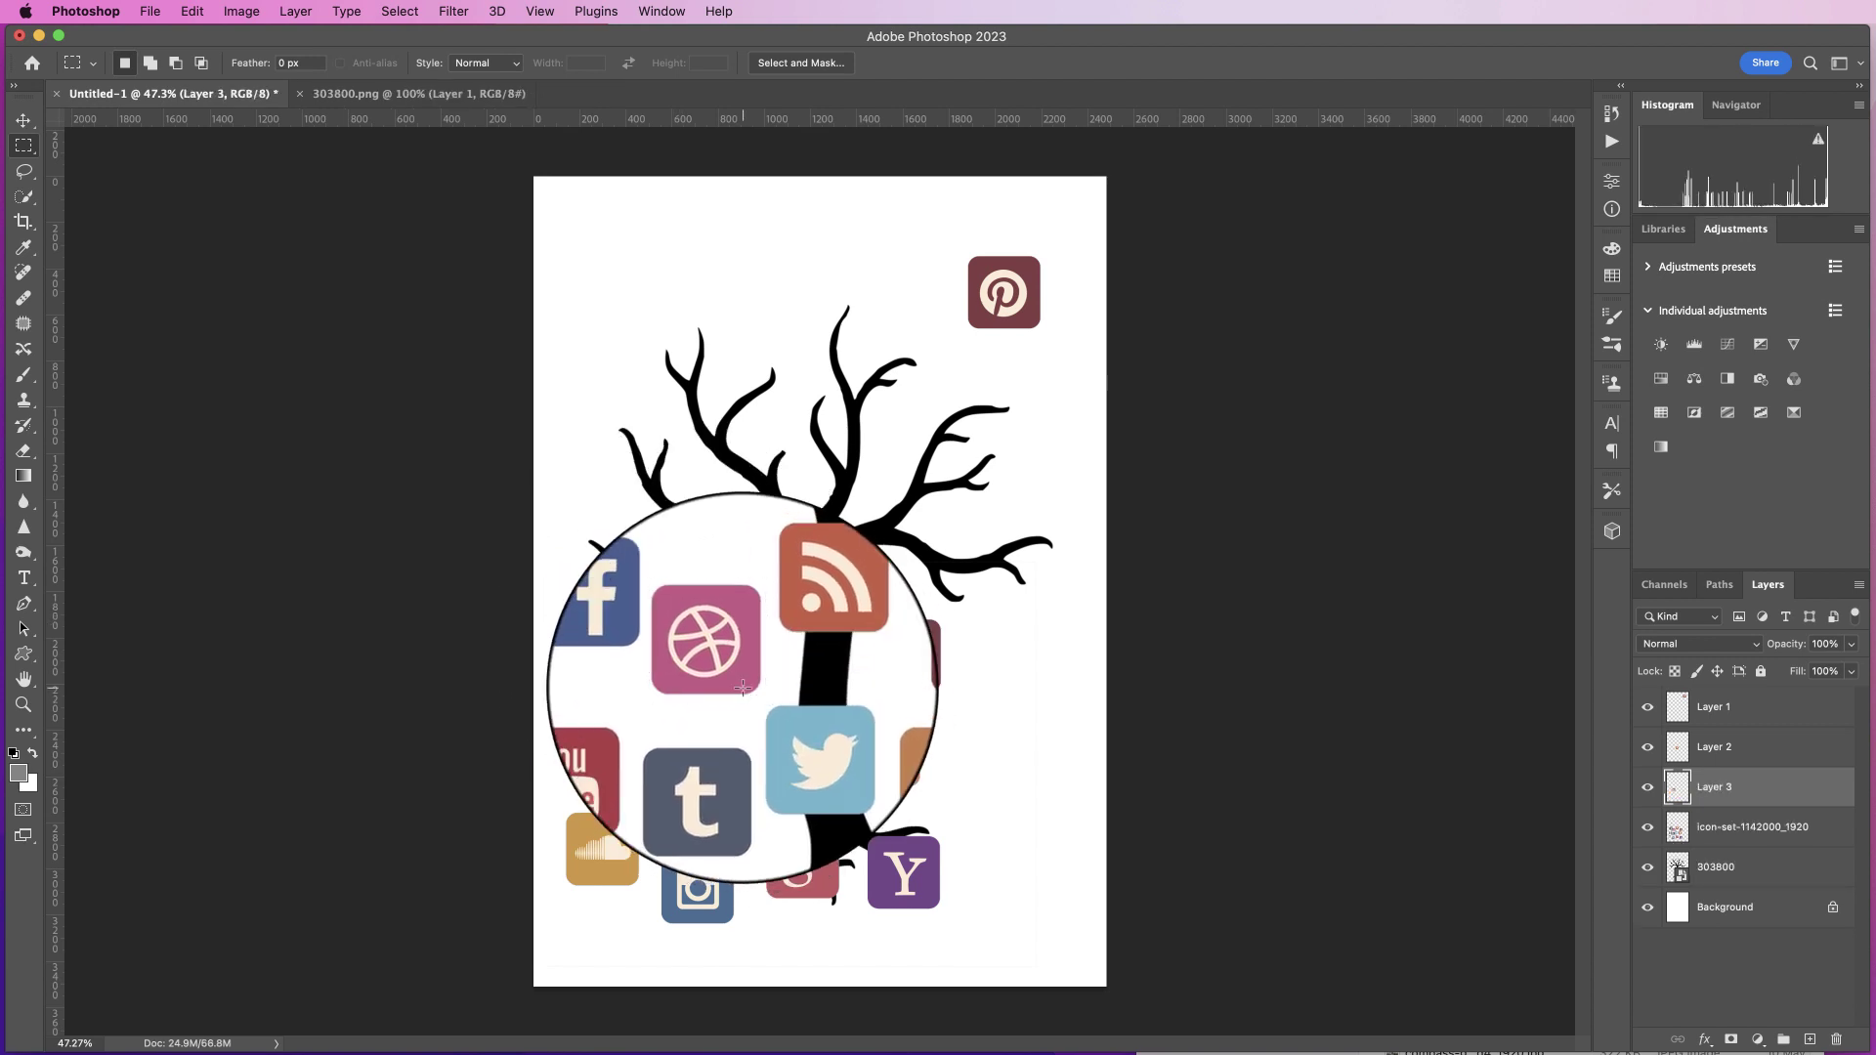
left_click(1722, 827)
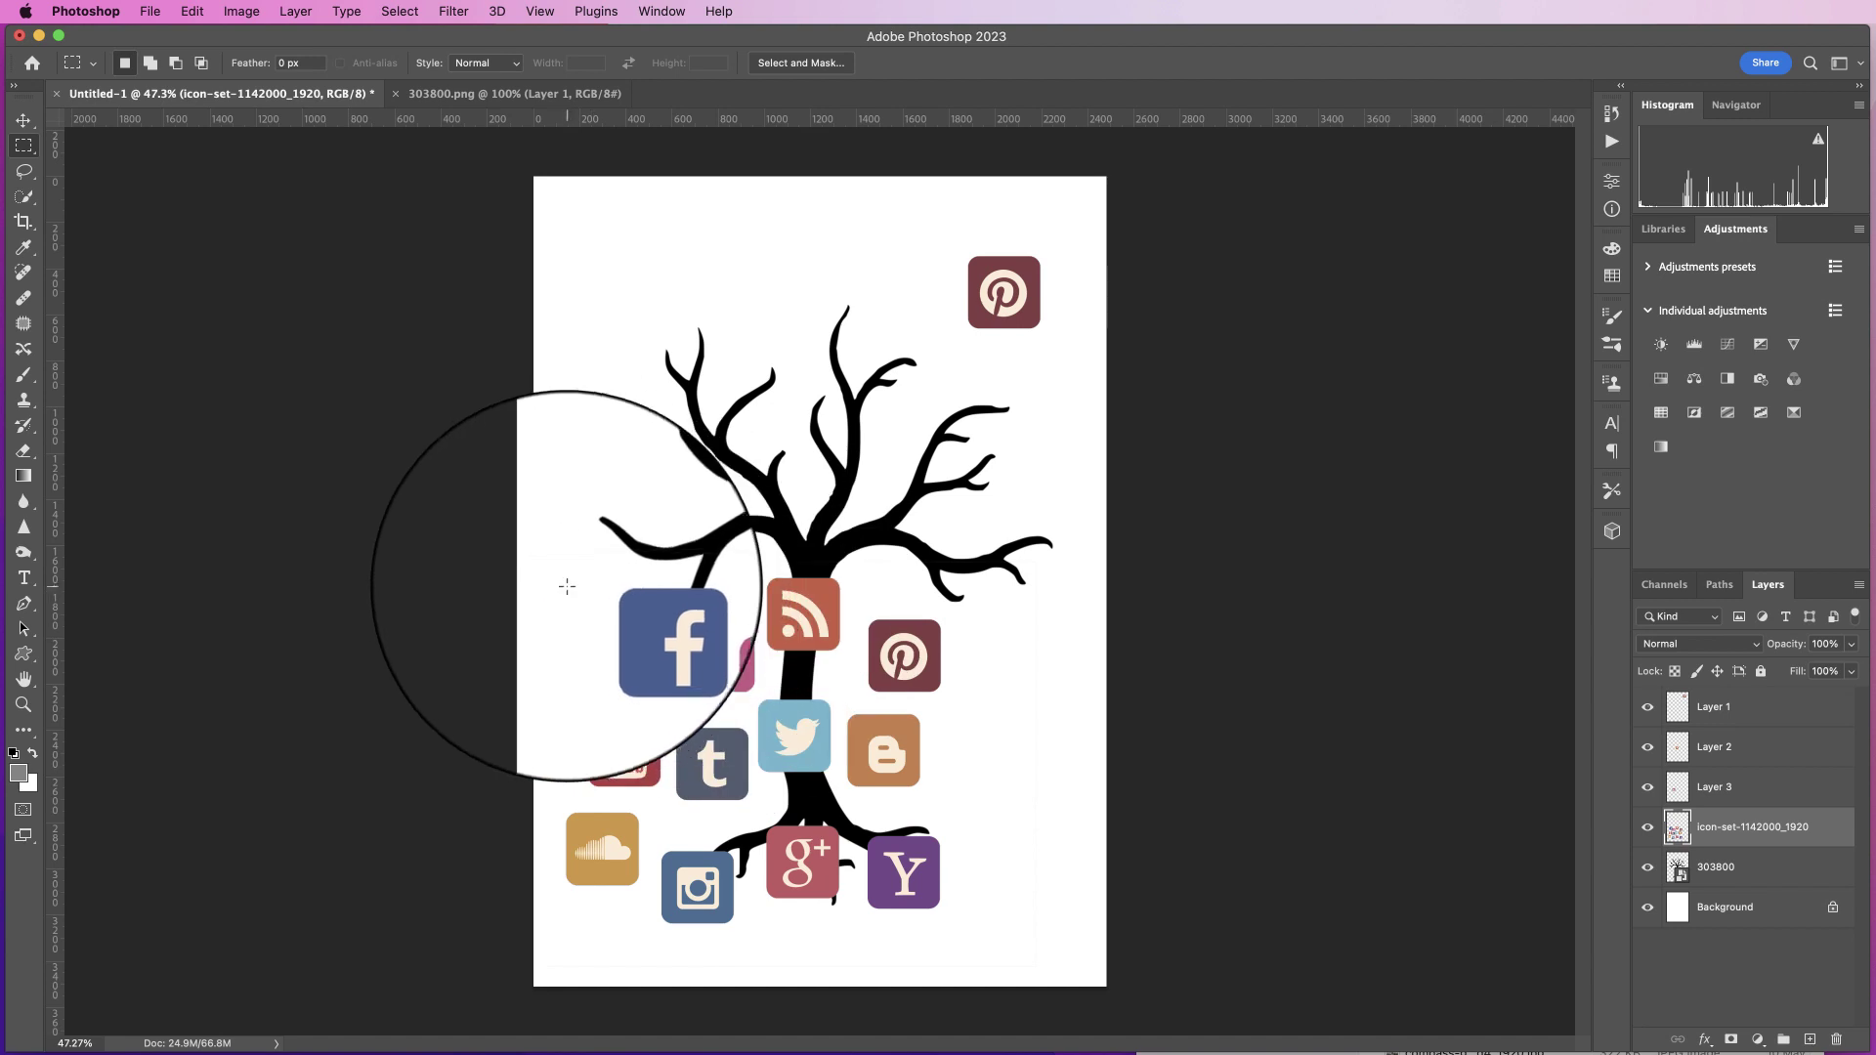
left_click_drag(598, 585, 675, 666)
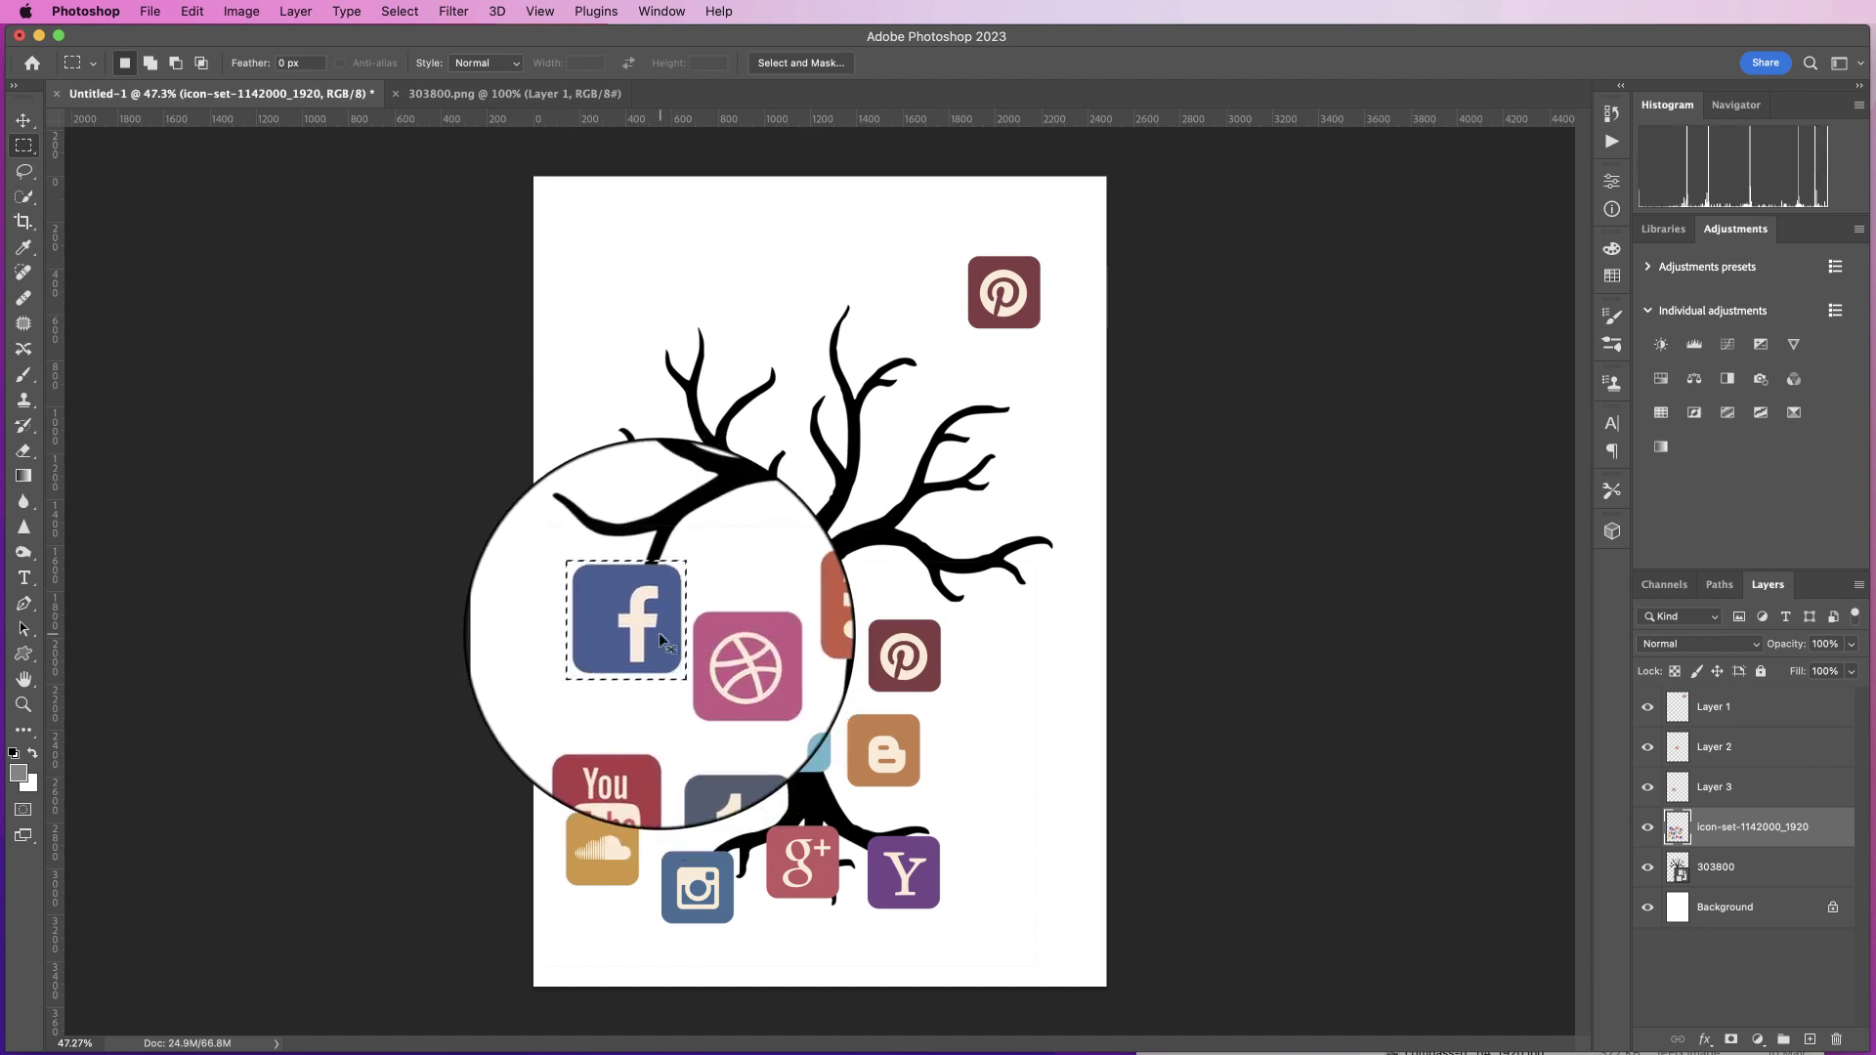
key("super+j")
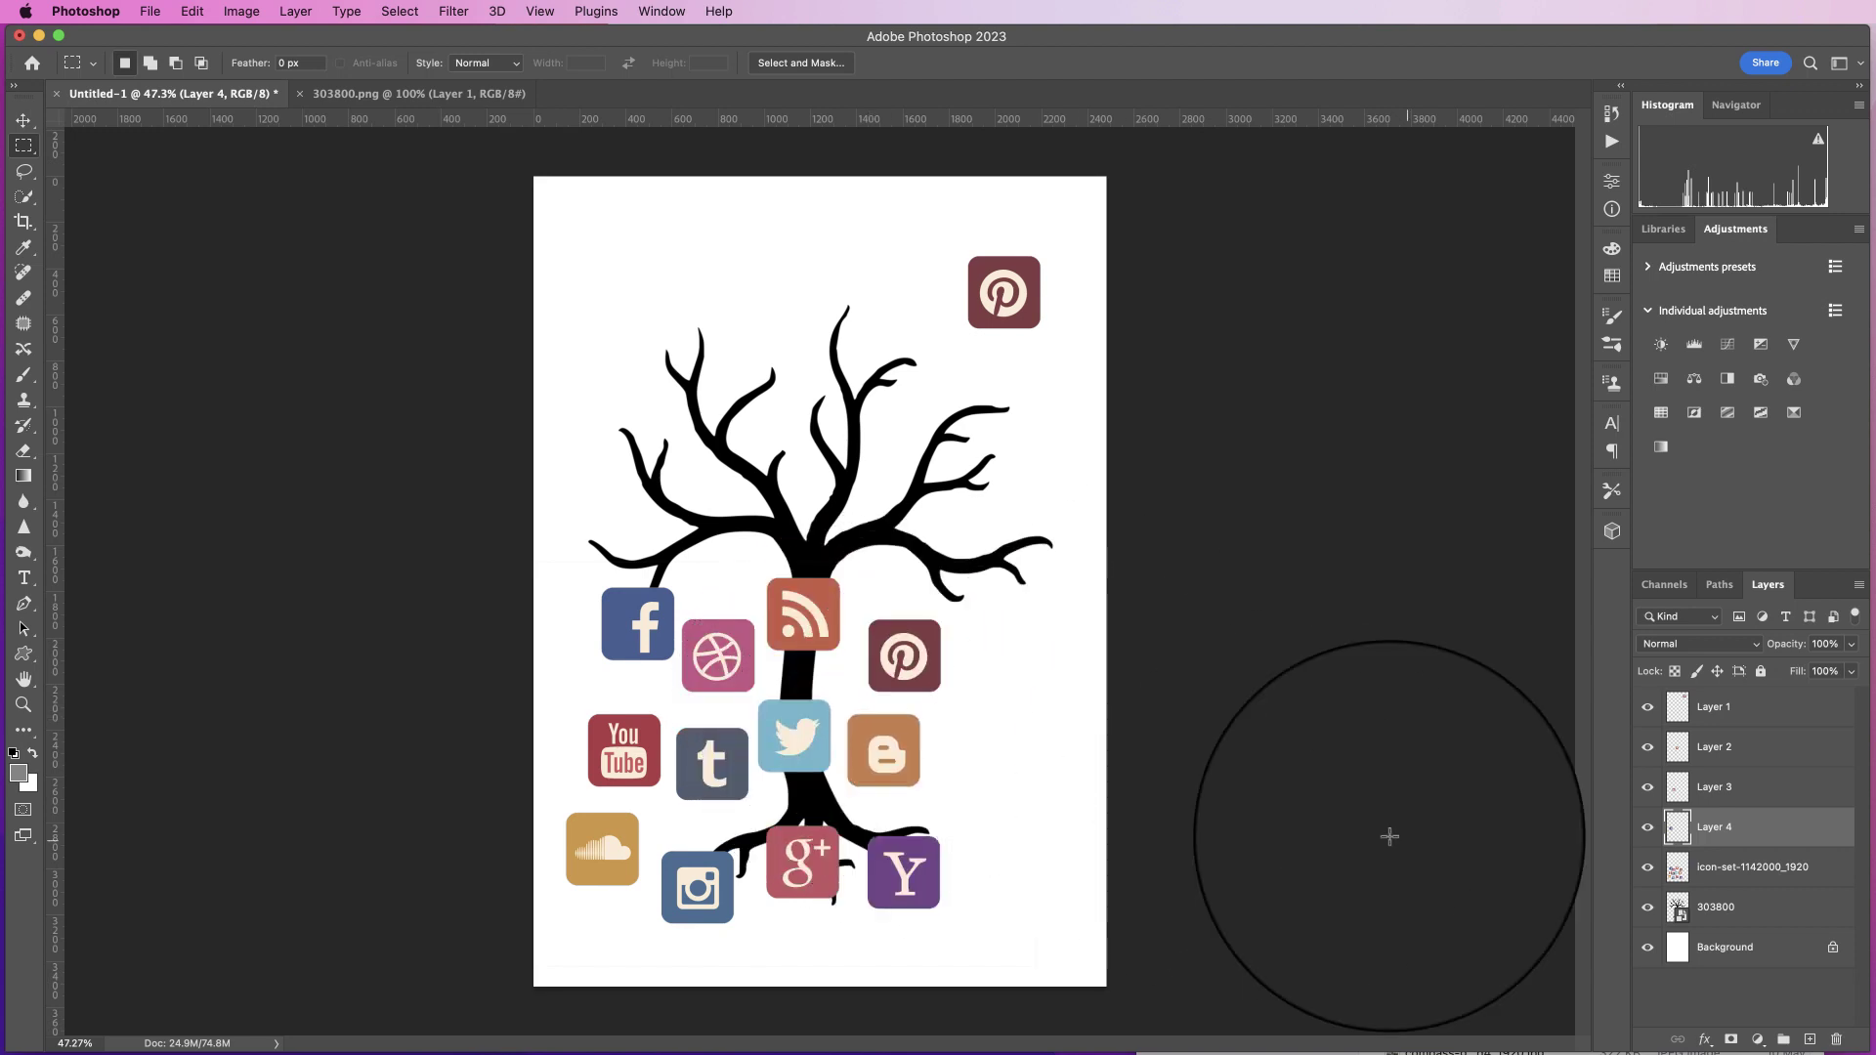
Step: Copy the Blogger, Twitter and YouTube icons onto separate layers
left_click(1739, 867)
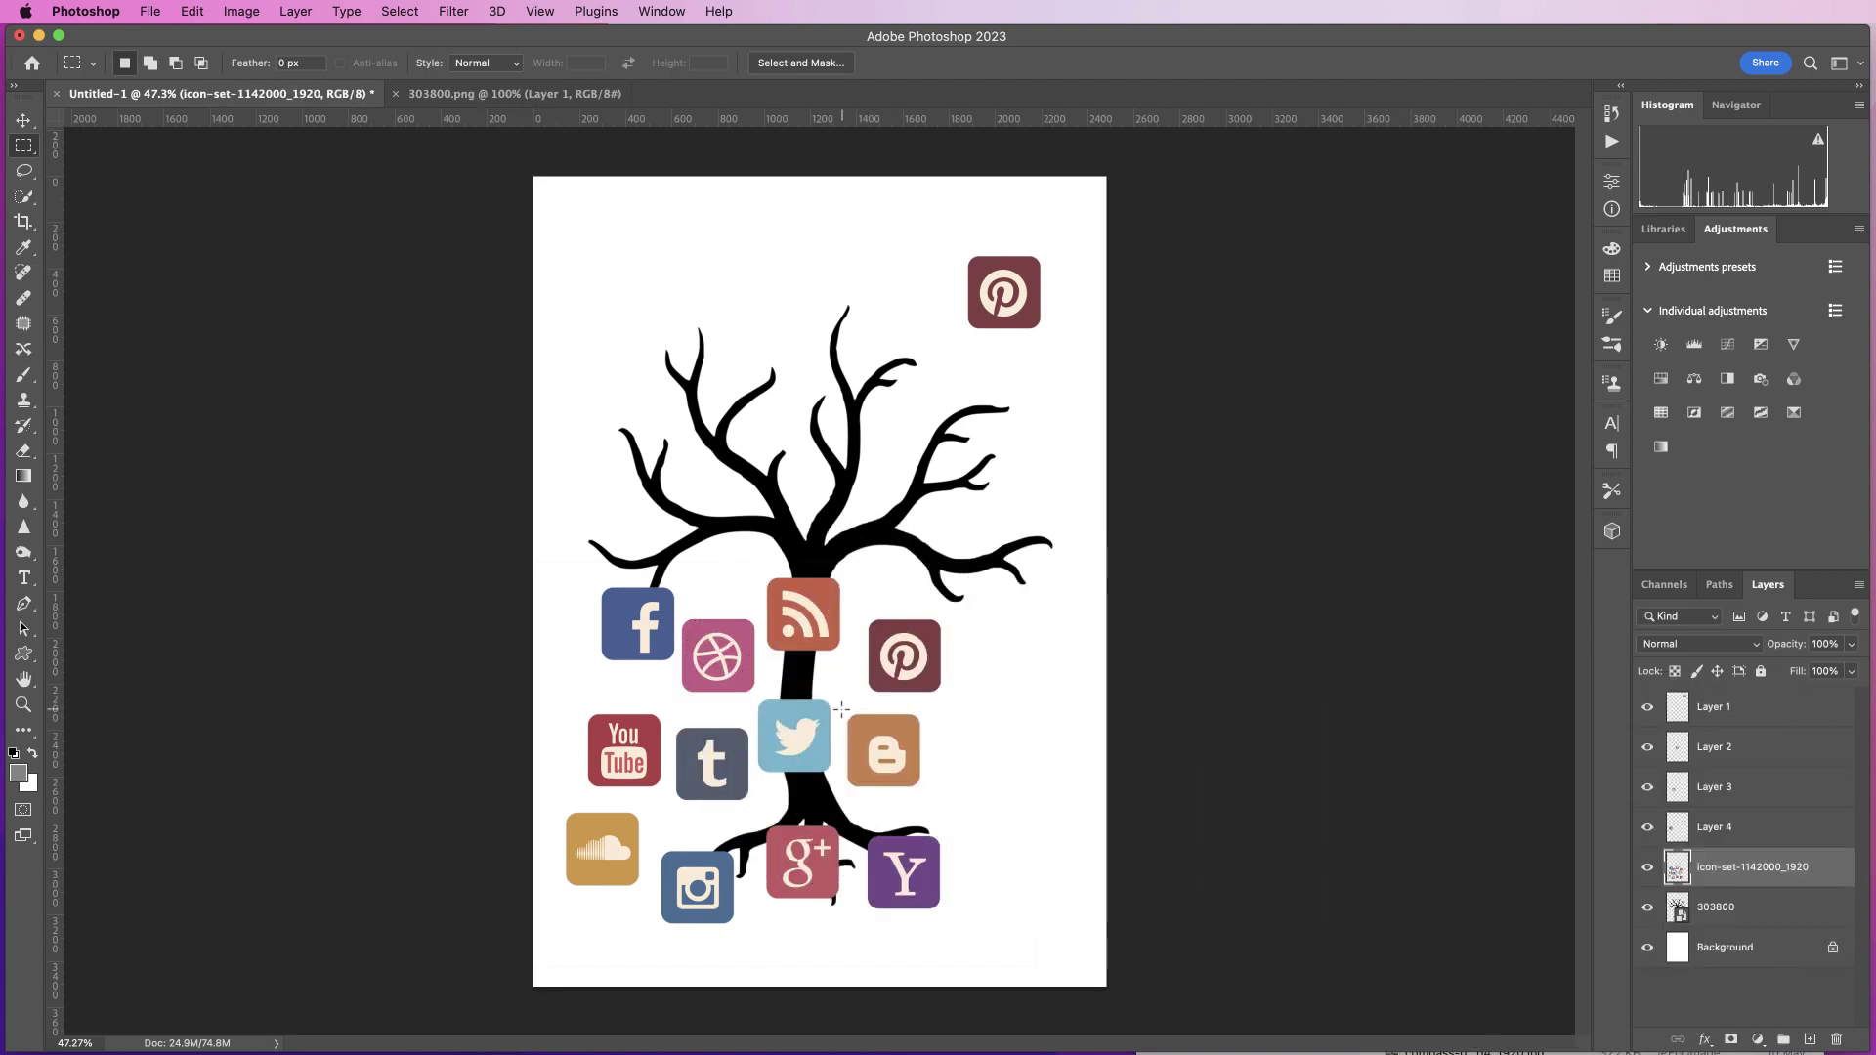
key("super+j")
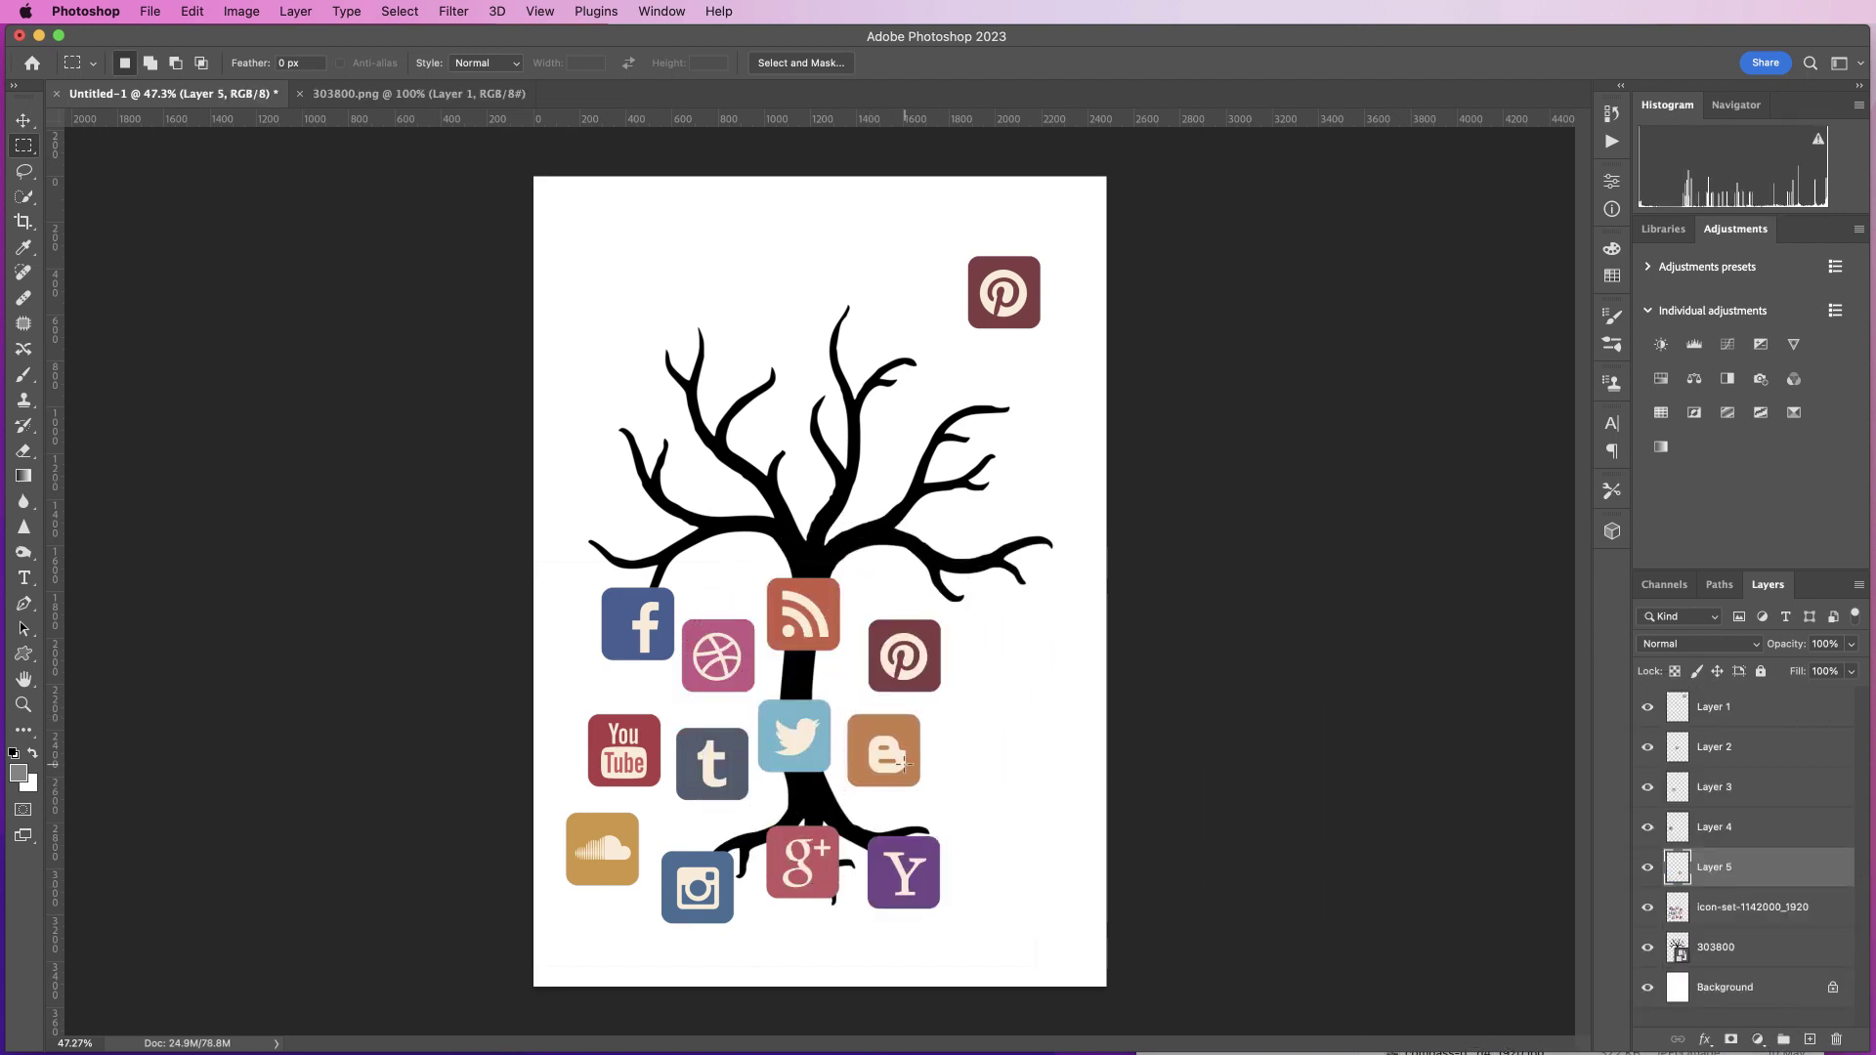
left_click(1674, 909)
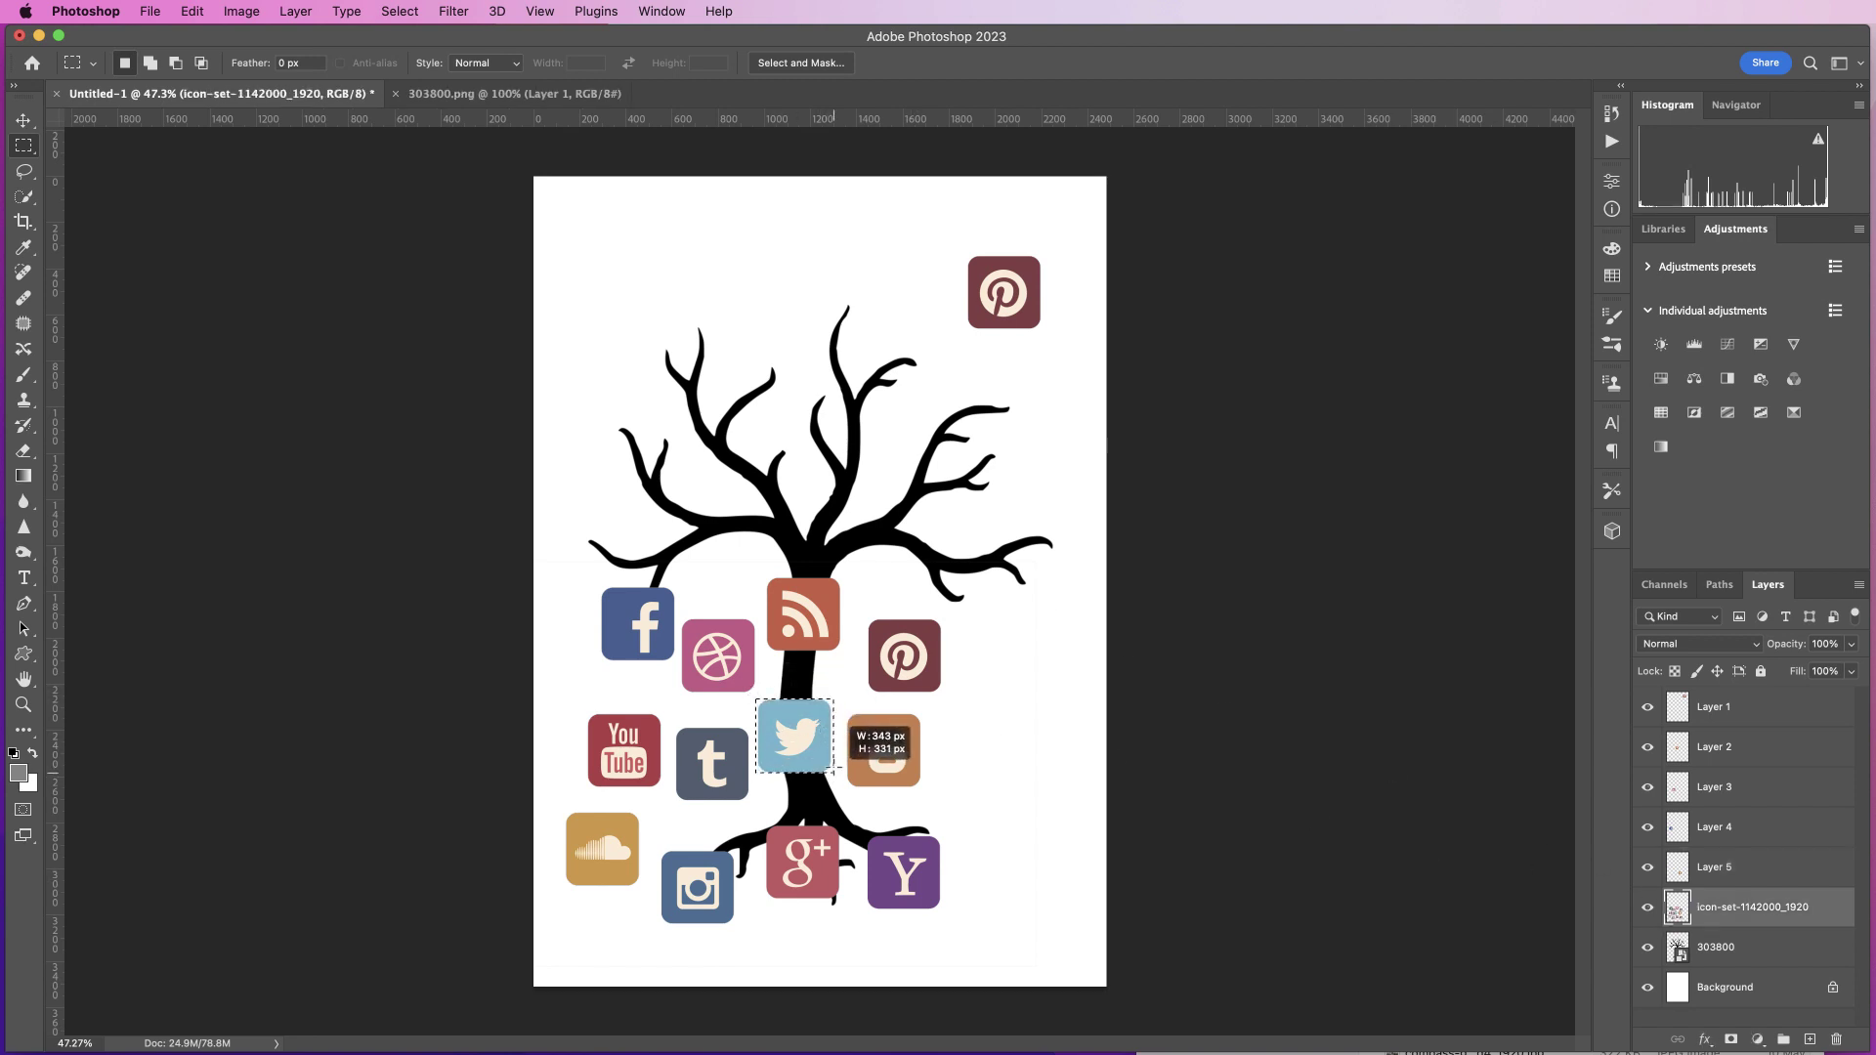
left_click_drag(833, 772, 833, 772)
key("super+j")
mouse_move(581, 712)
left_mouse_down()
mouse_move(667, 791)
mouse_move(647, 891)
mouse_move(740, 928)
left_mouse_up()
key("super+j")
Step: Copy the SoundCloud, Instagram and remaining icons onto their own layers, up to Layer 12
key("alt+bracketleft")
key("super+j")
key("alt+bracketleft")
key("super+j")
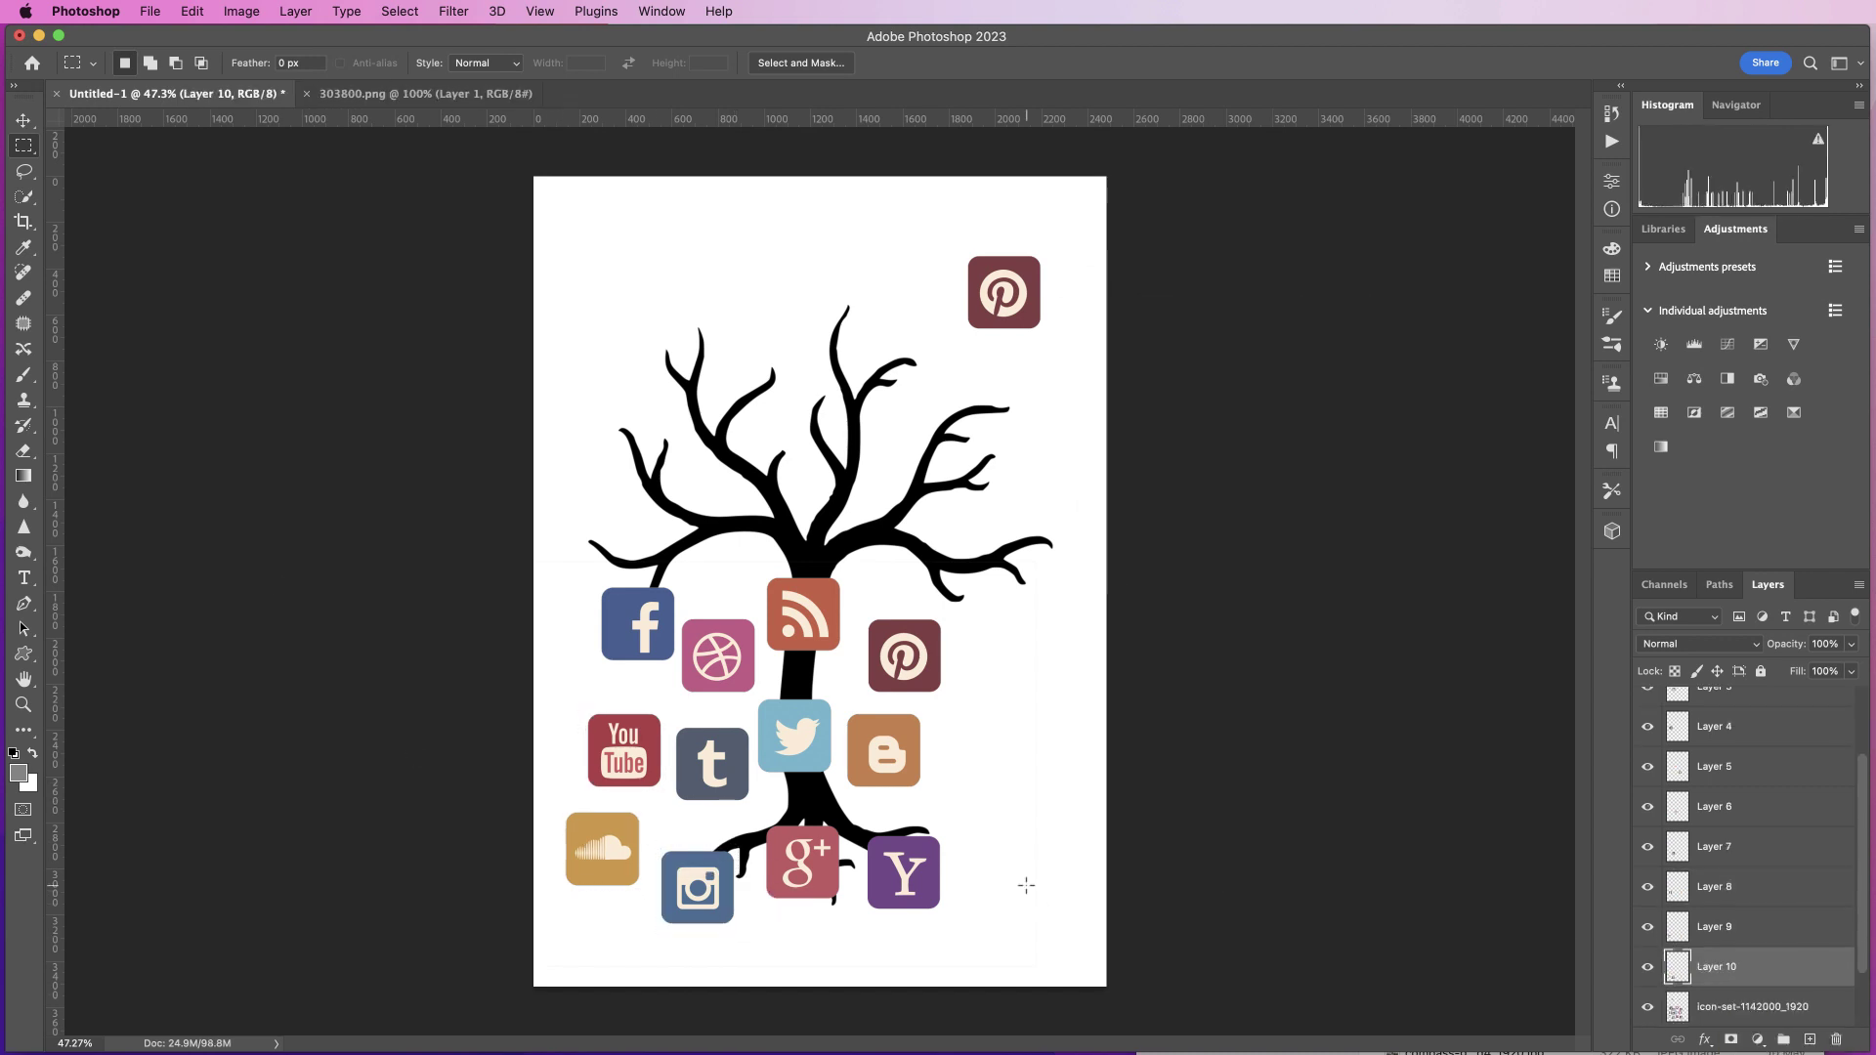
key("alt+bracketleft")
key("super+j")
left_click_drag(860, 830, 946, 913)
key("alt+bracketleft")
key("super+j")
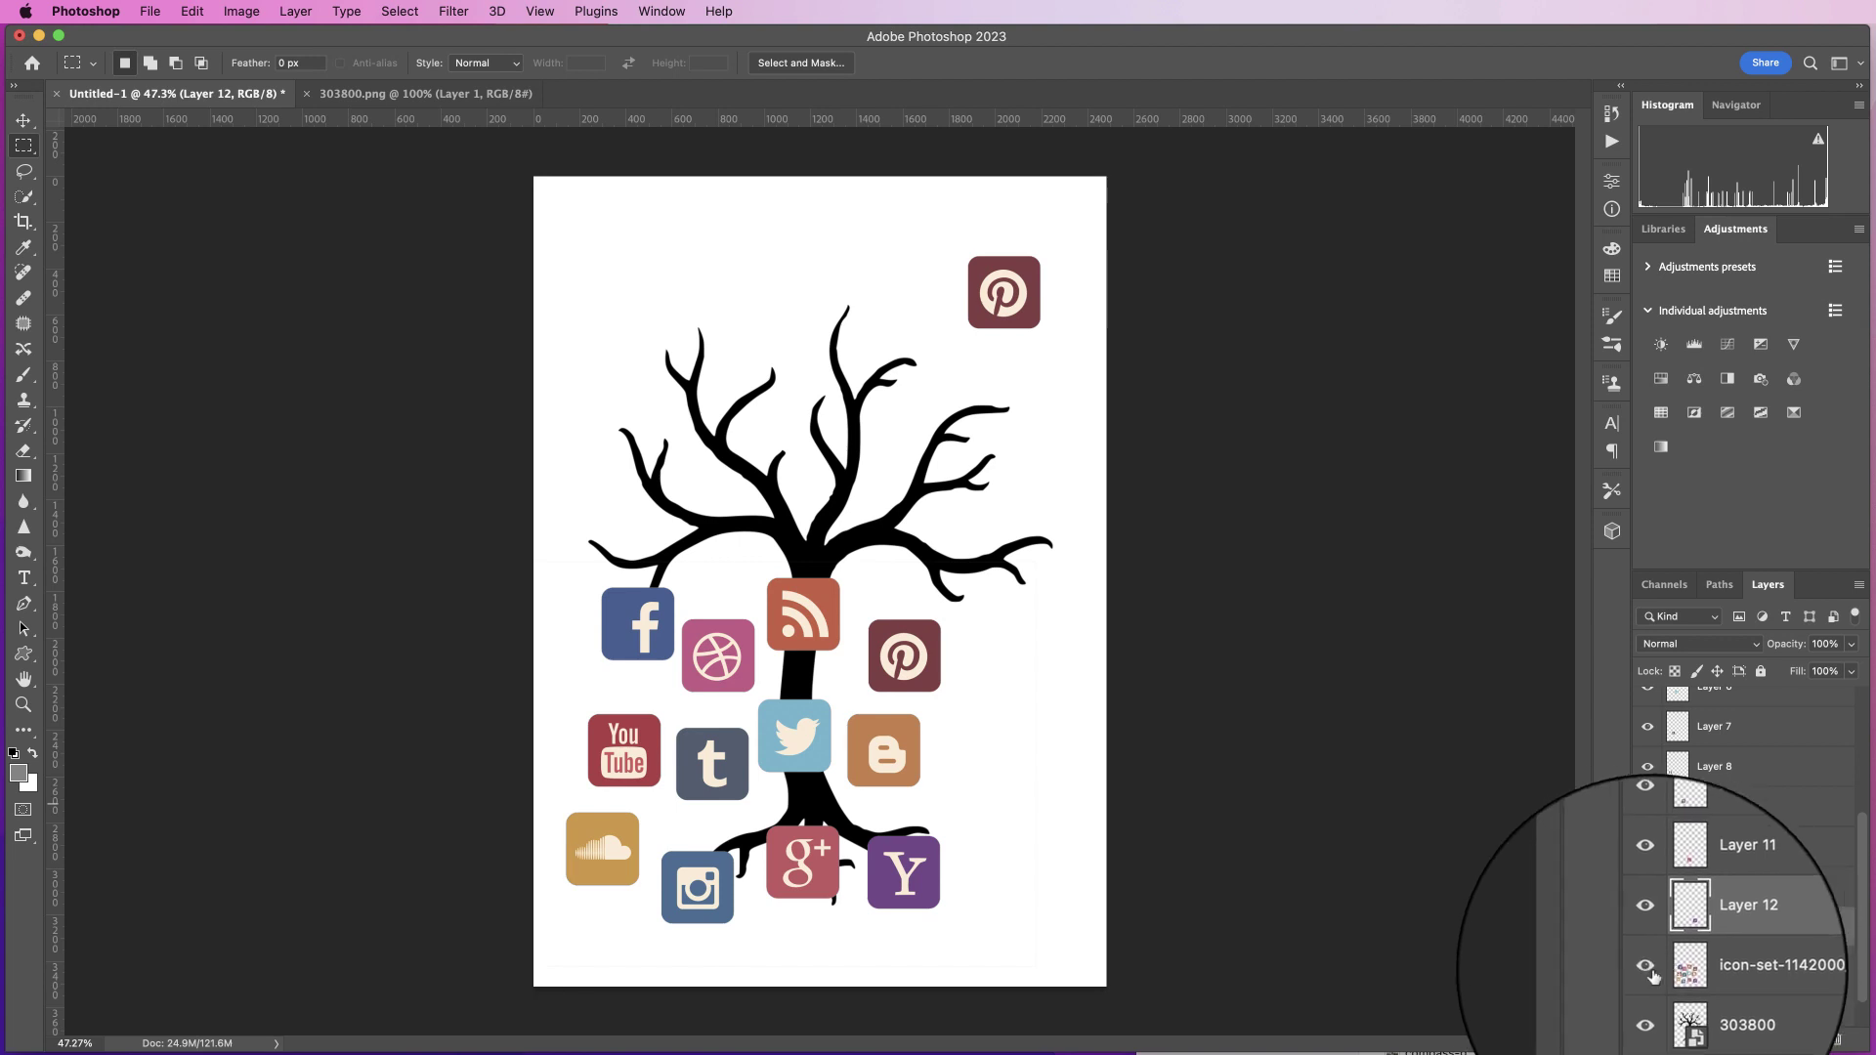
Step: Hide the original icon-set layer and select Layer 5, which holds the Blogger icon
left_click(1651, 973)
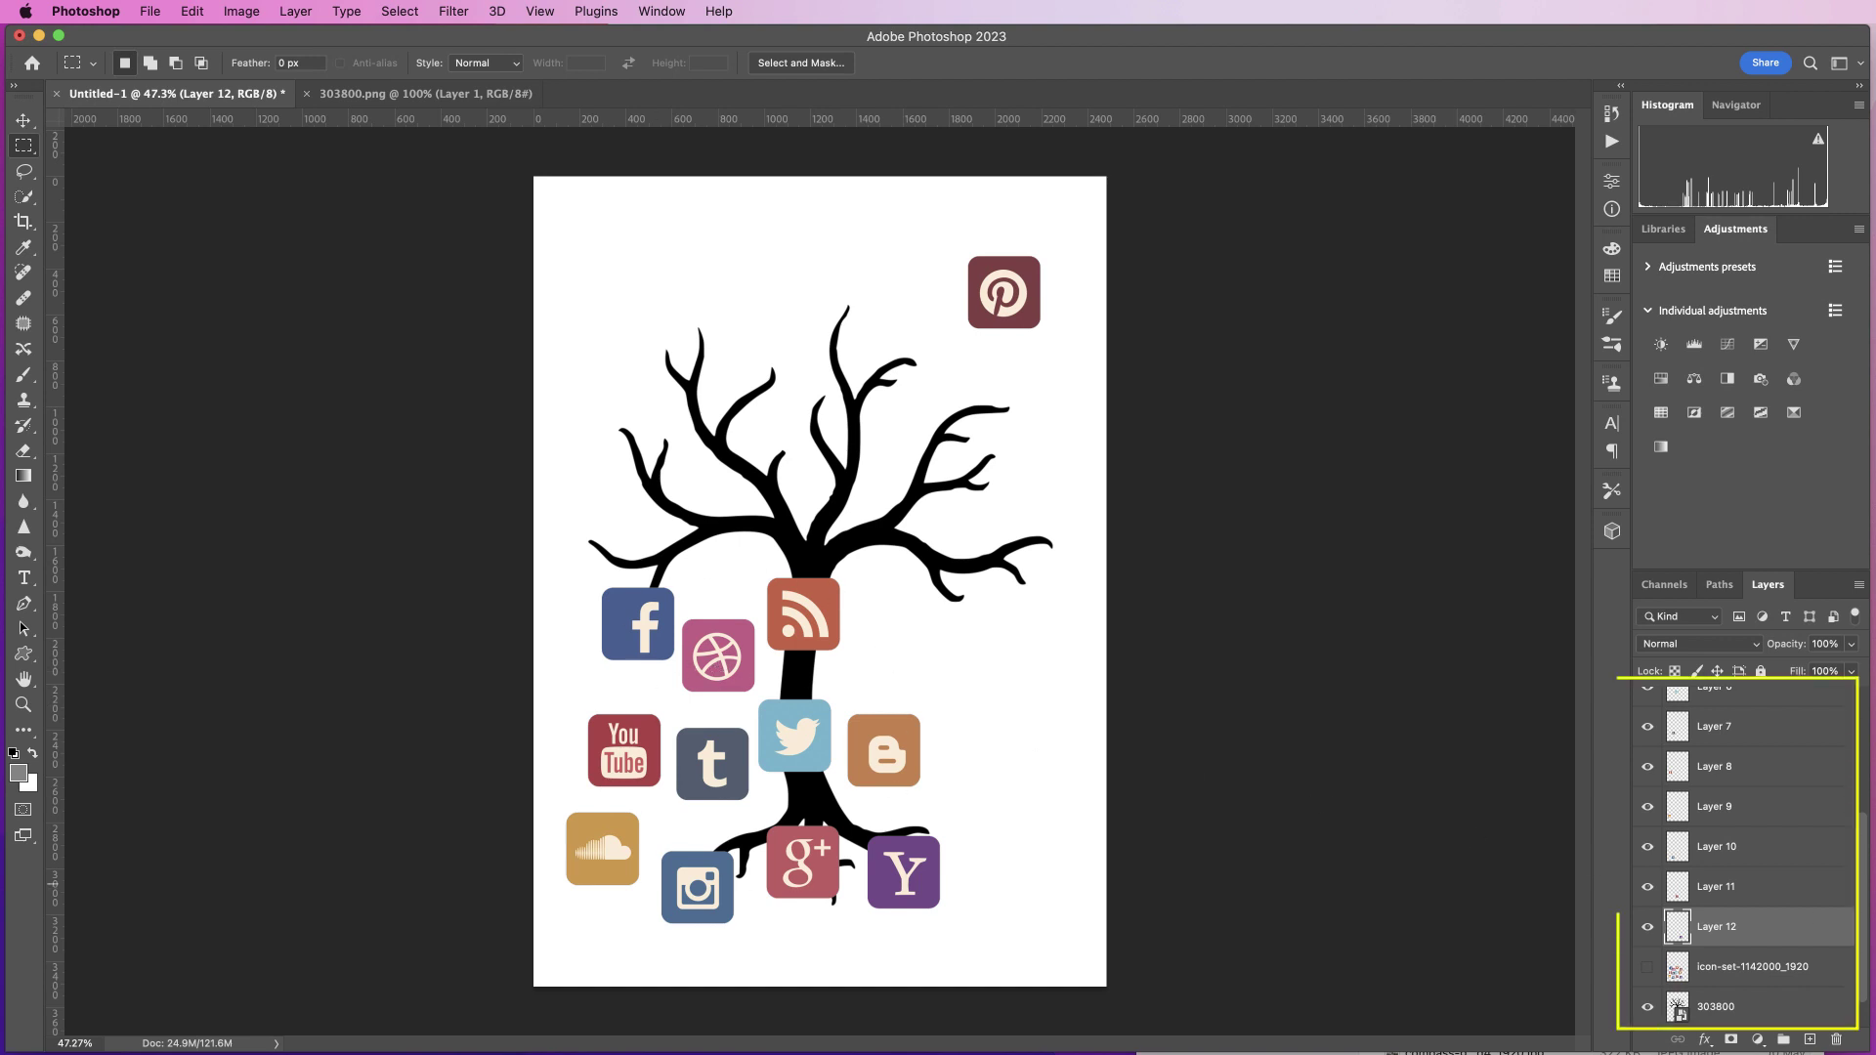
left_click_drag(1863, 931, 1868, 855)
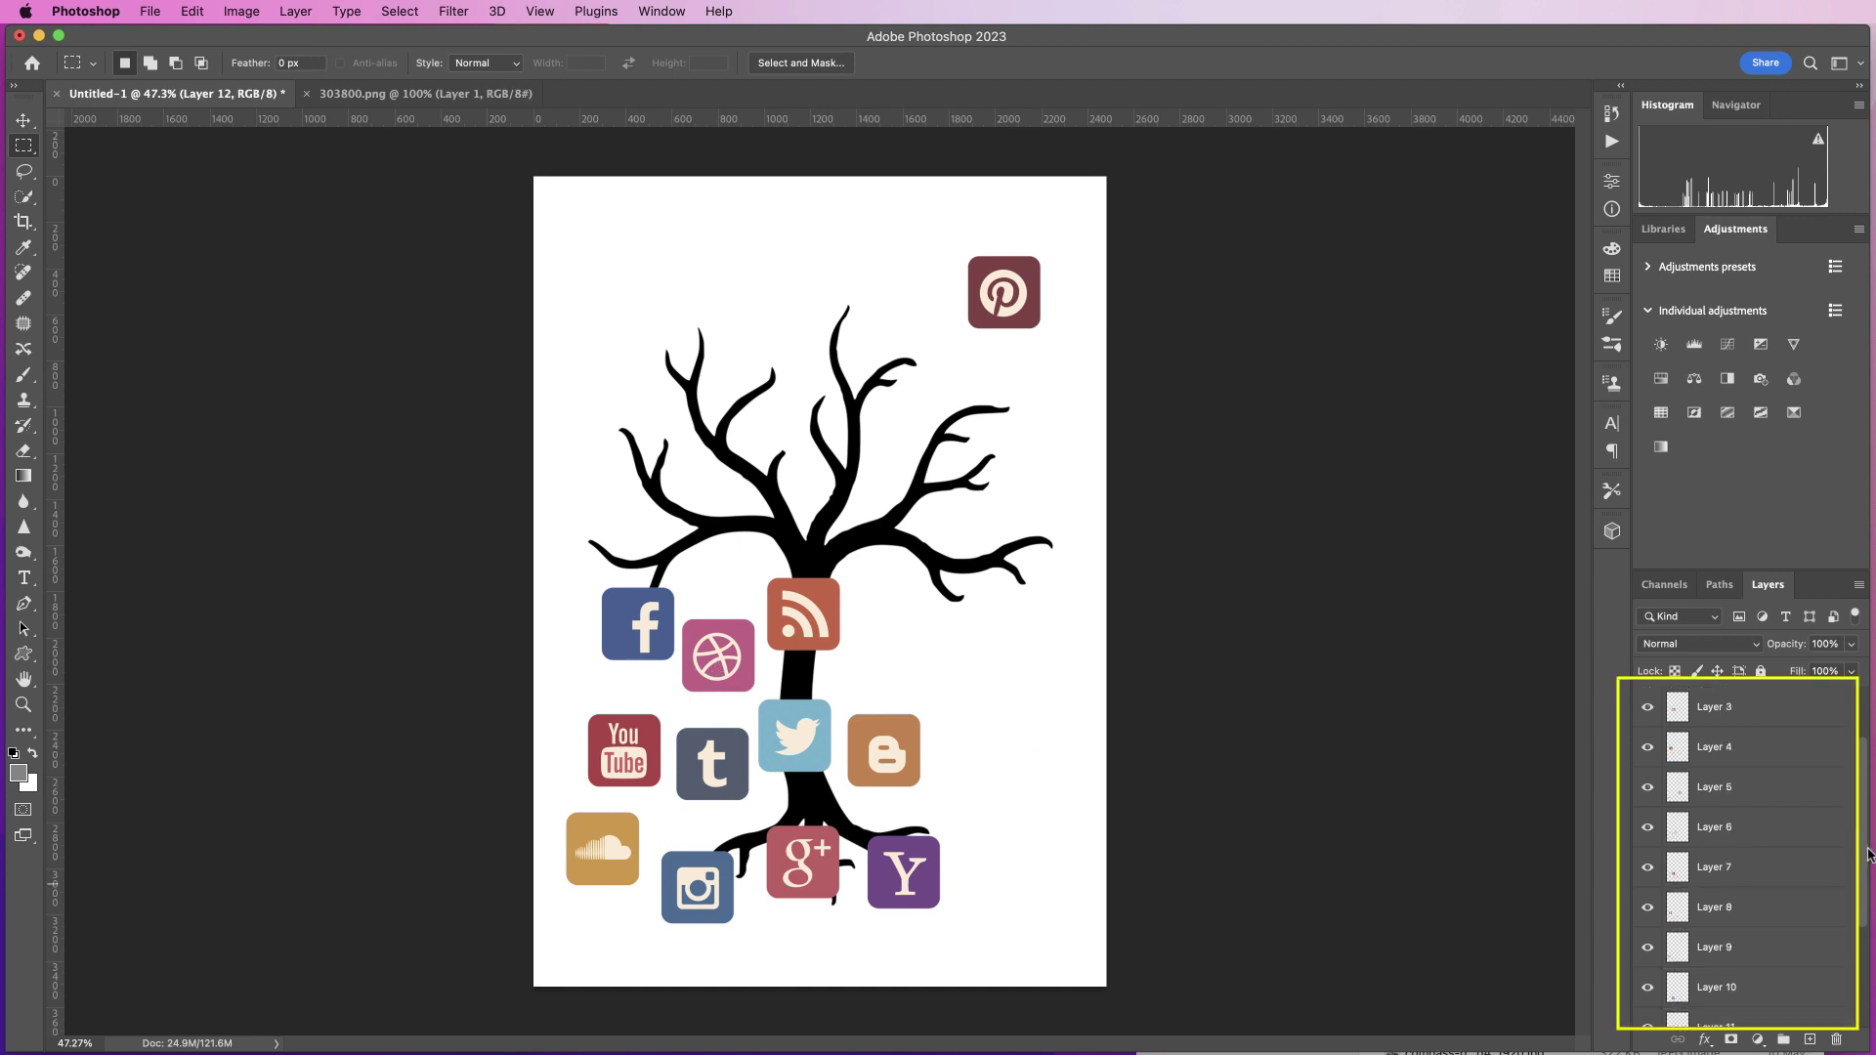
scroll(1869, 862, "down", 3)
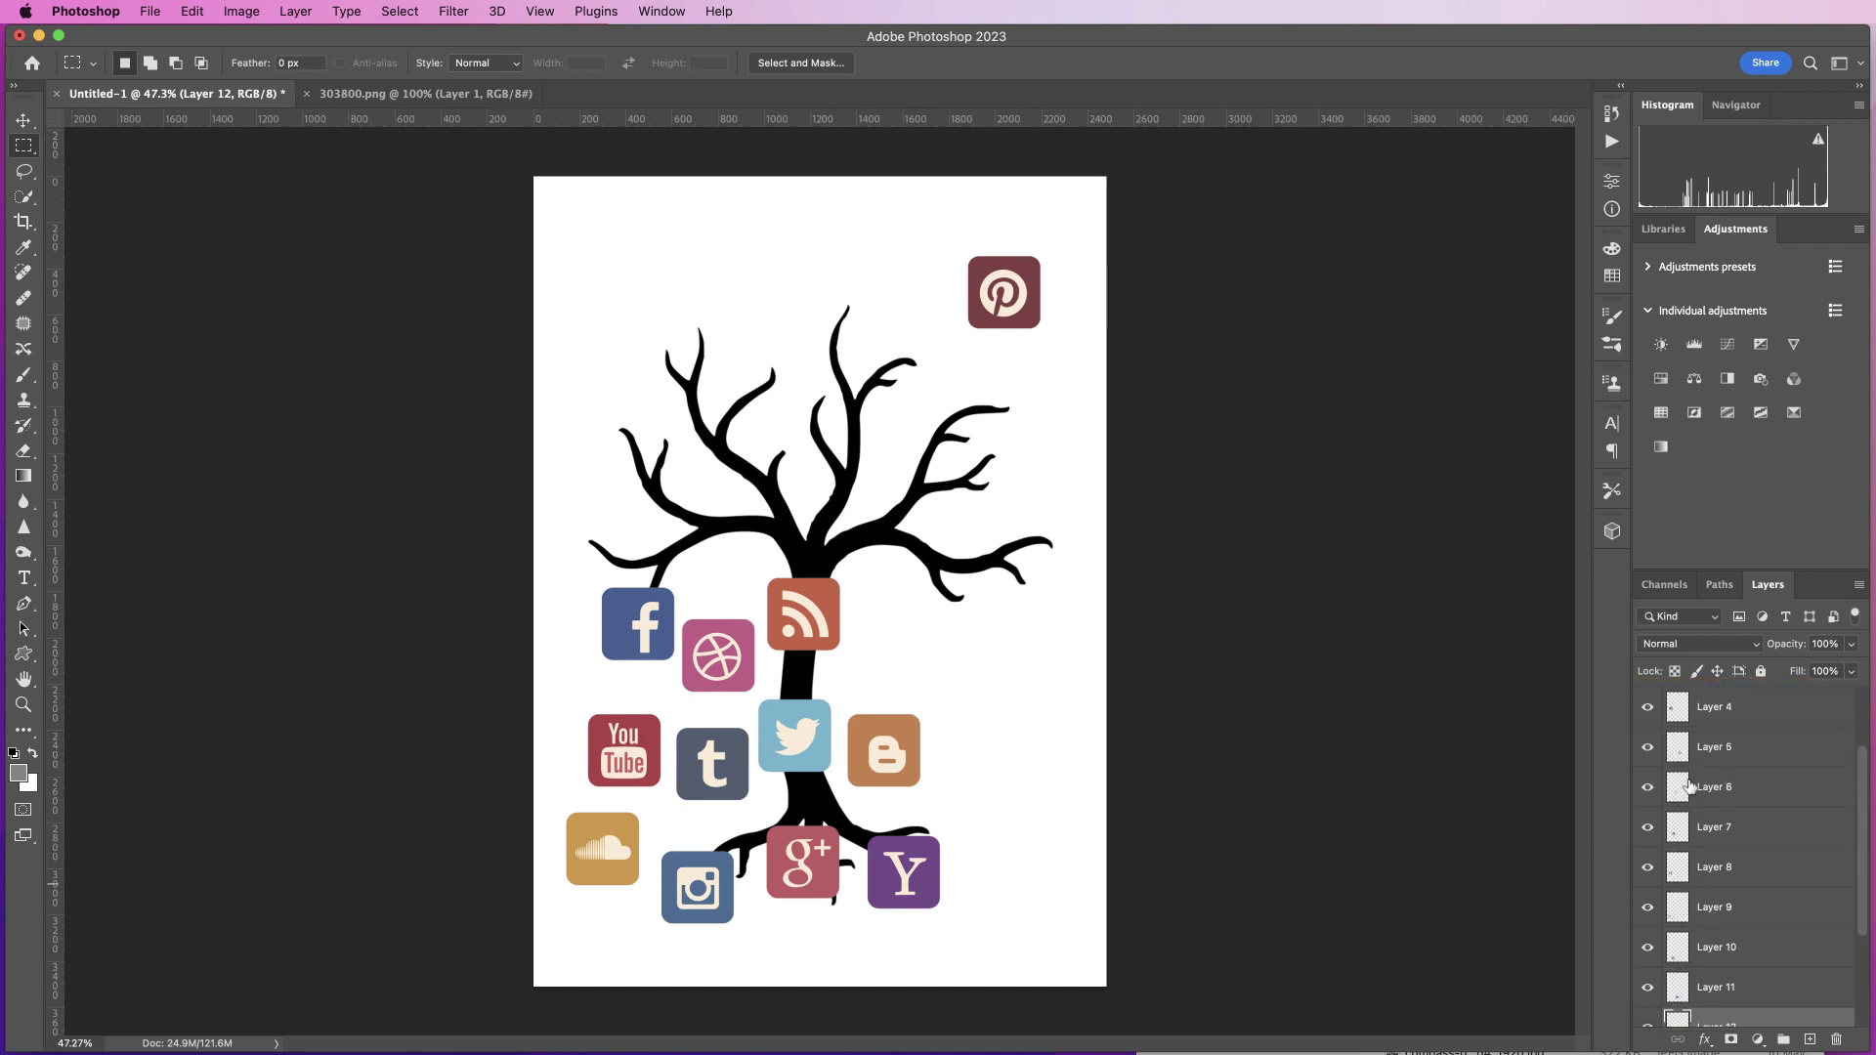
left_click(1756, 755)
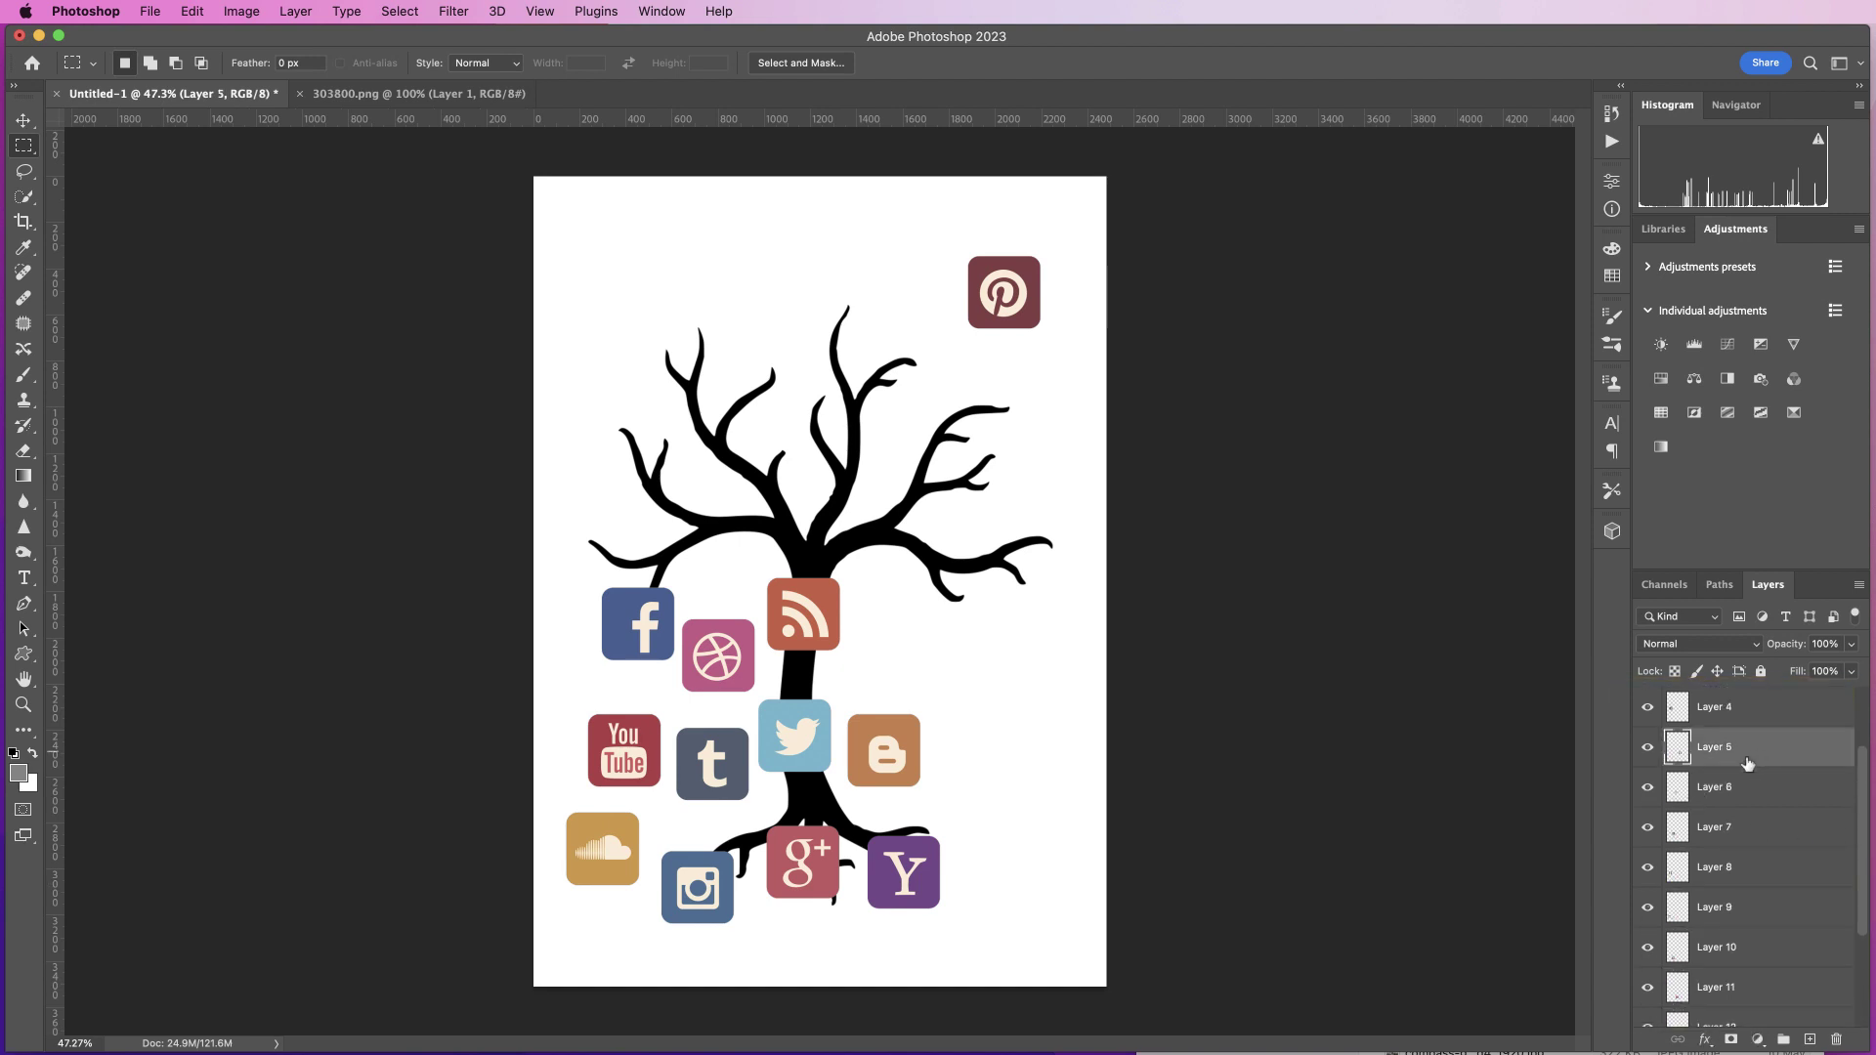
Step: Move Blogger to the right branch tip and RSS and Dribbble to the tree's top
key("v")
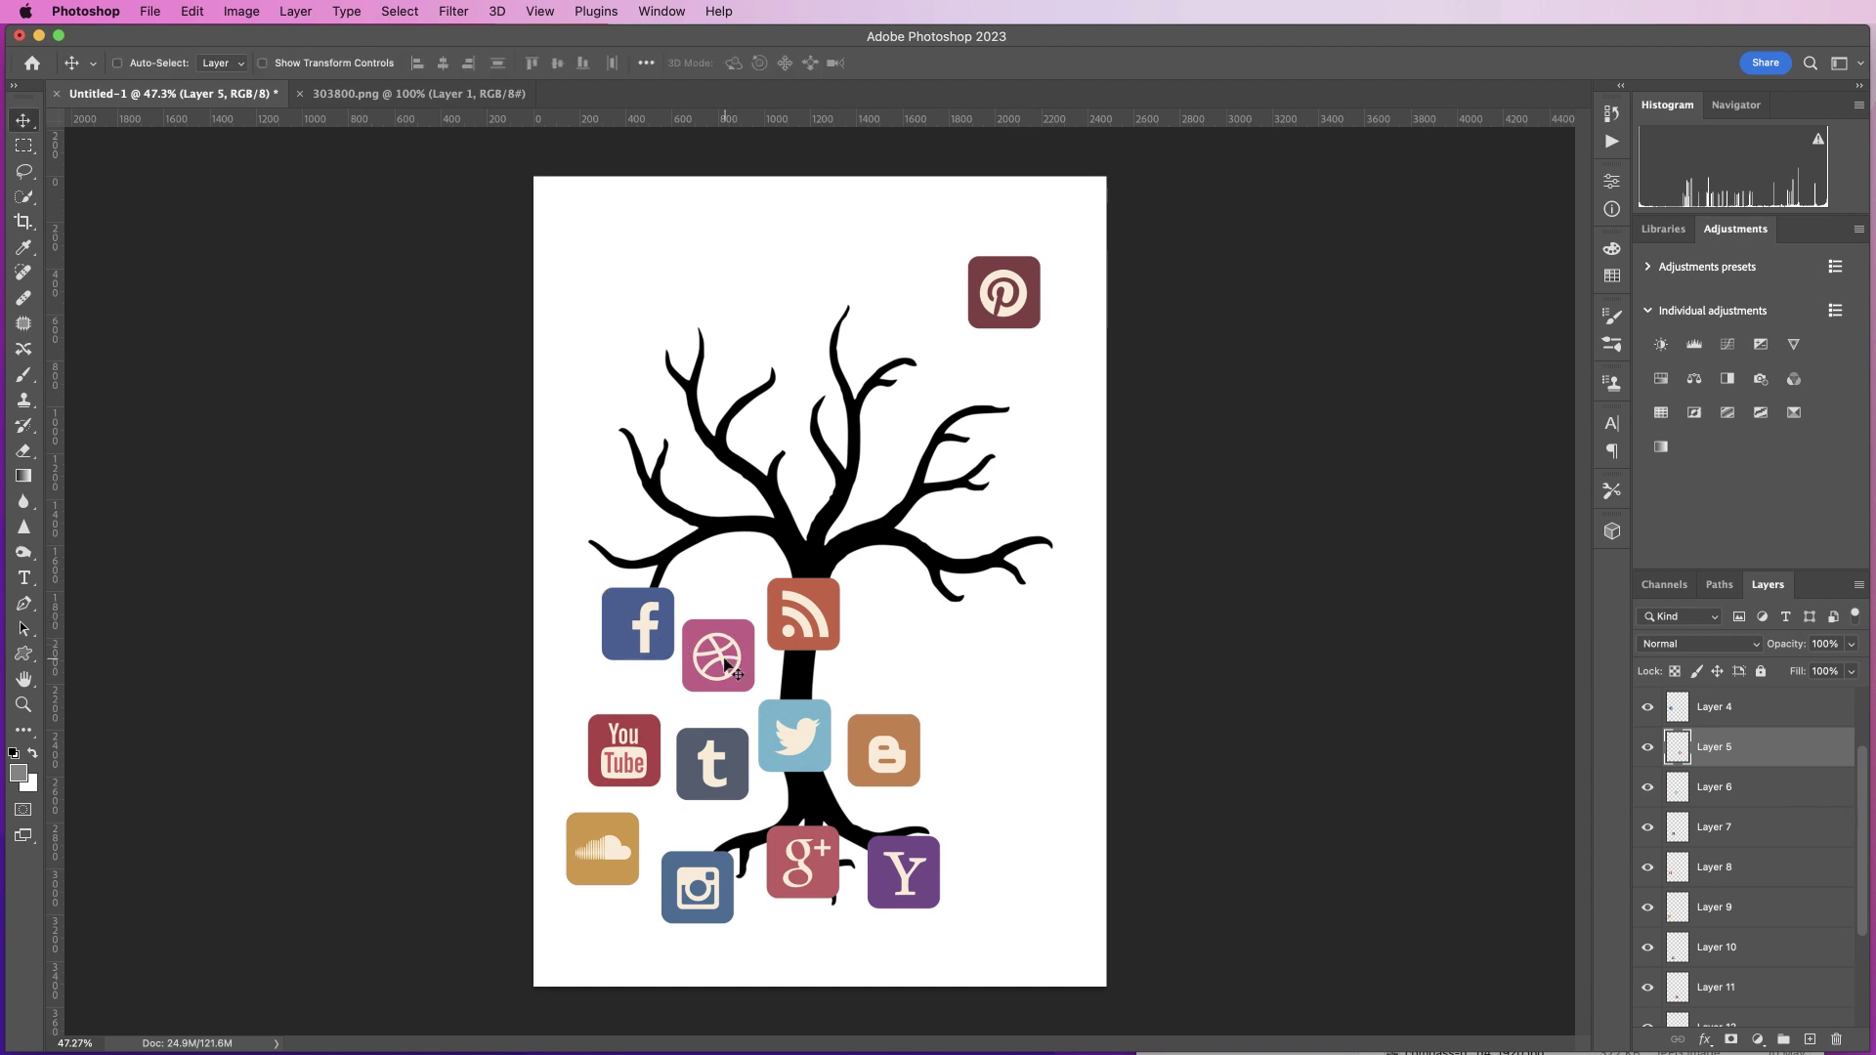
left_click_drag(786, 669, 885, 552)
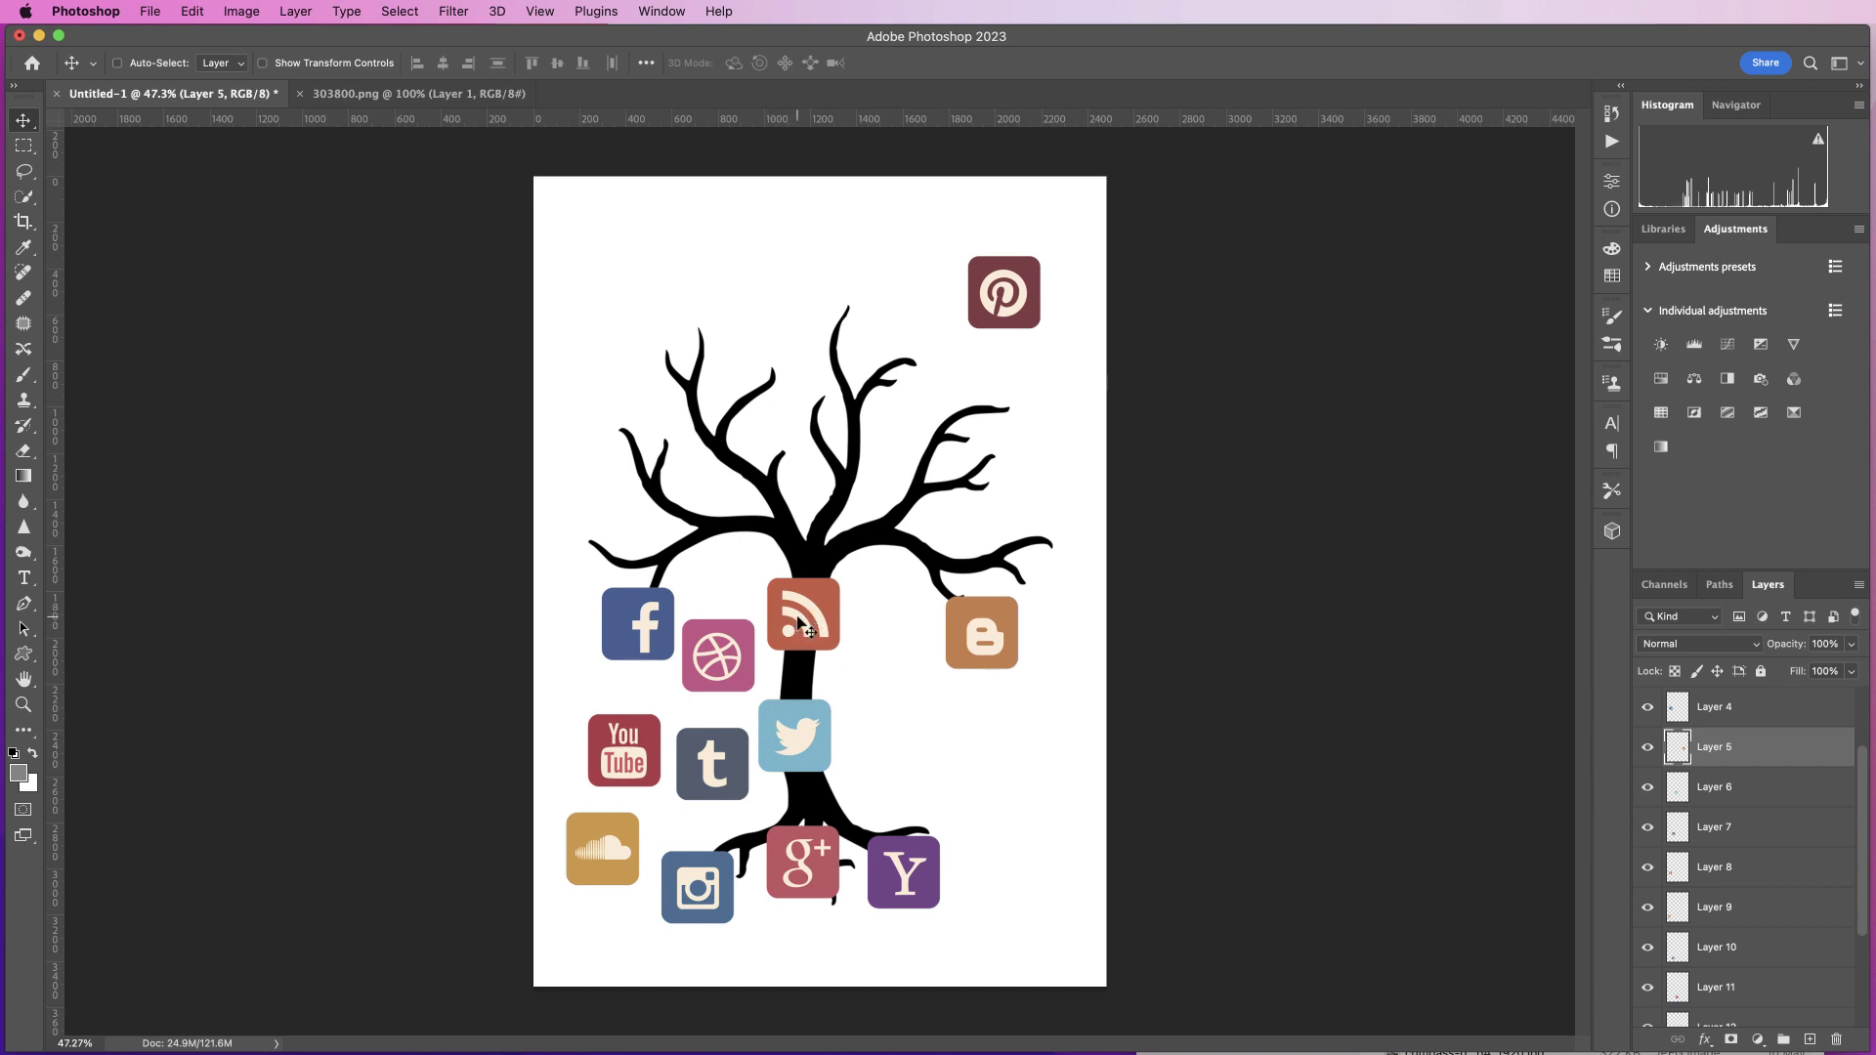
left_click(801, 616)
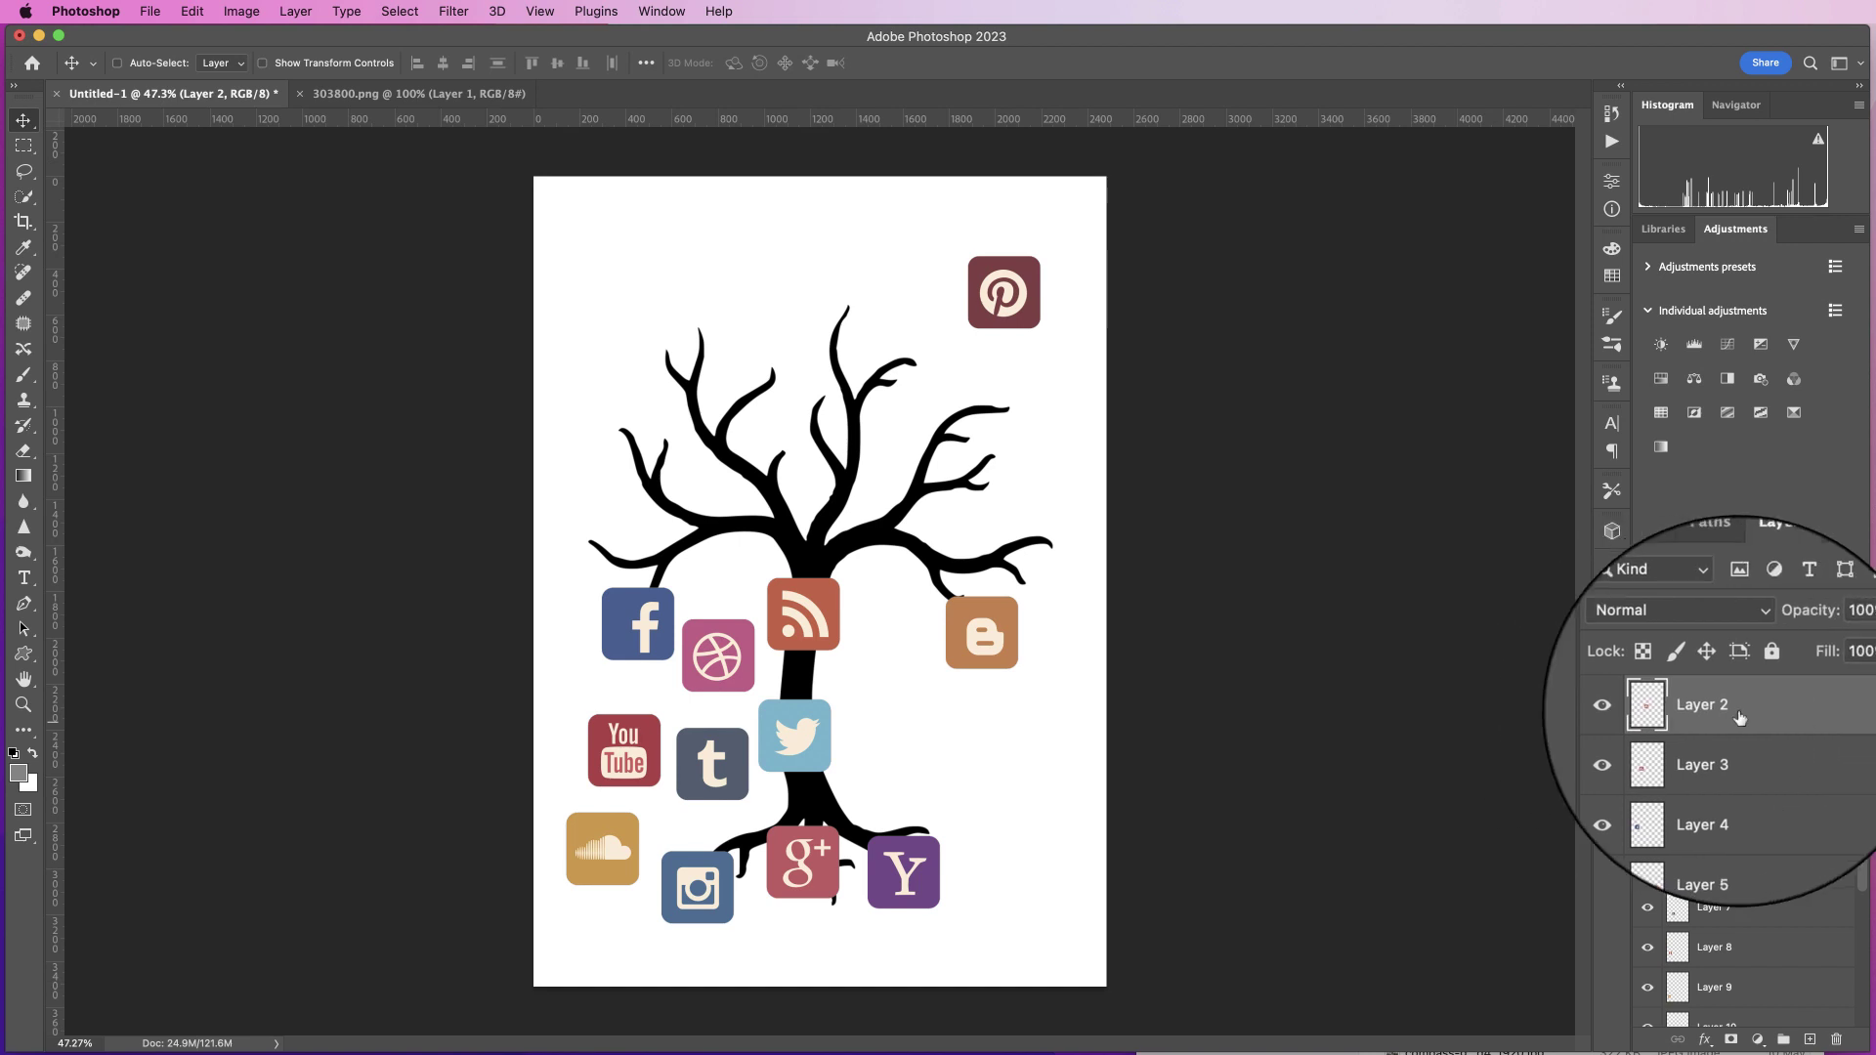
left_click_drag(801, 616, 879, 279)
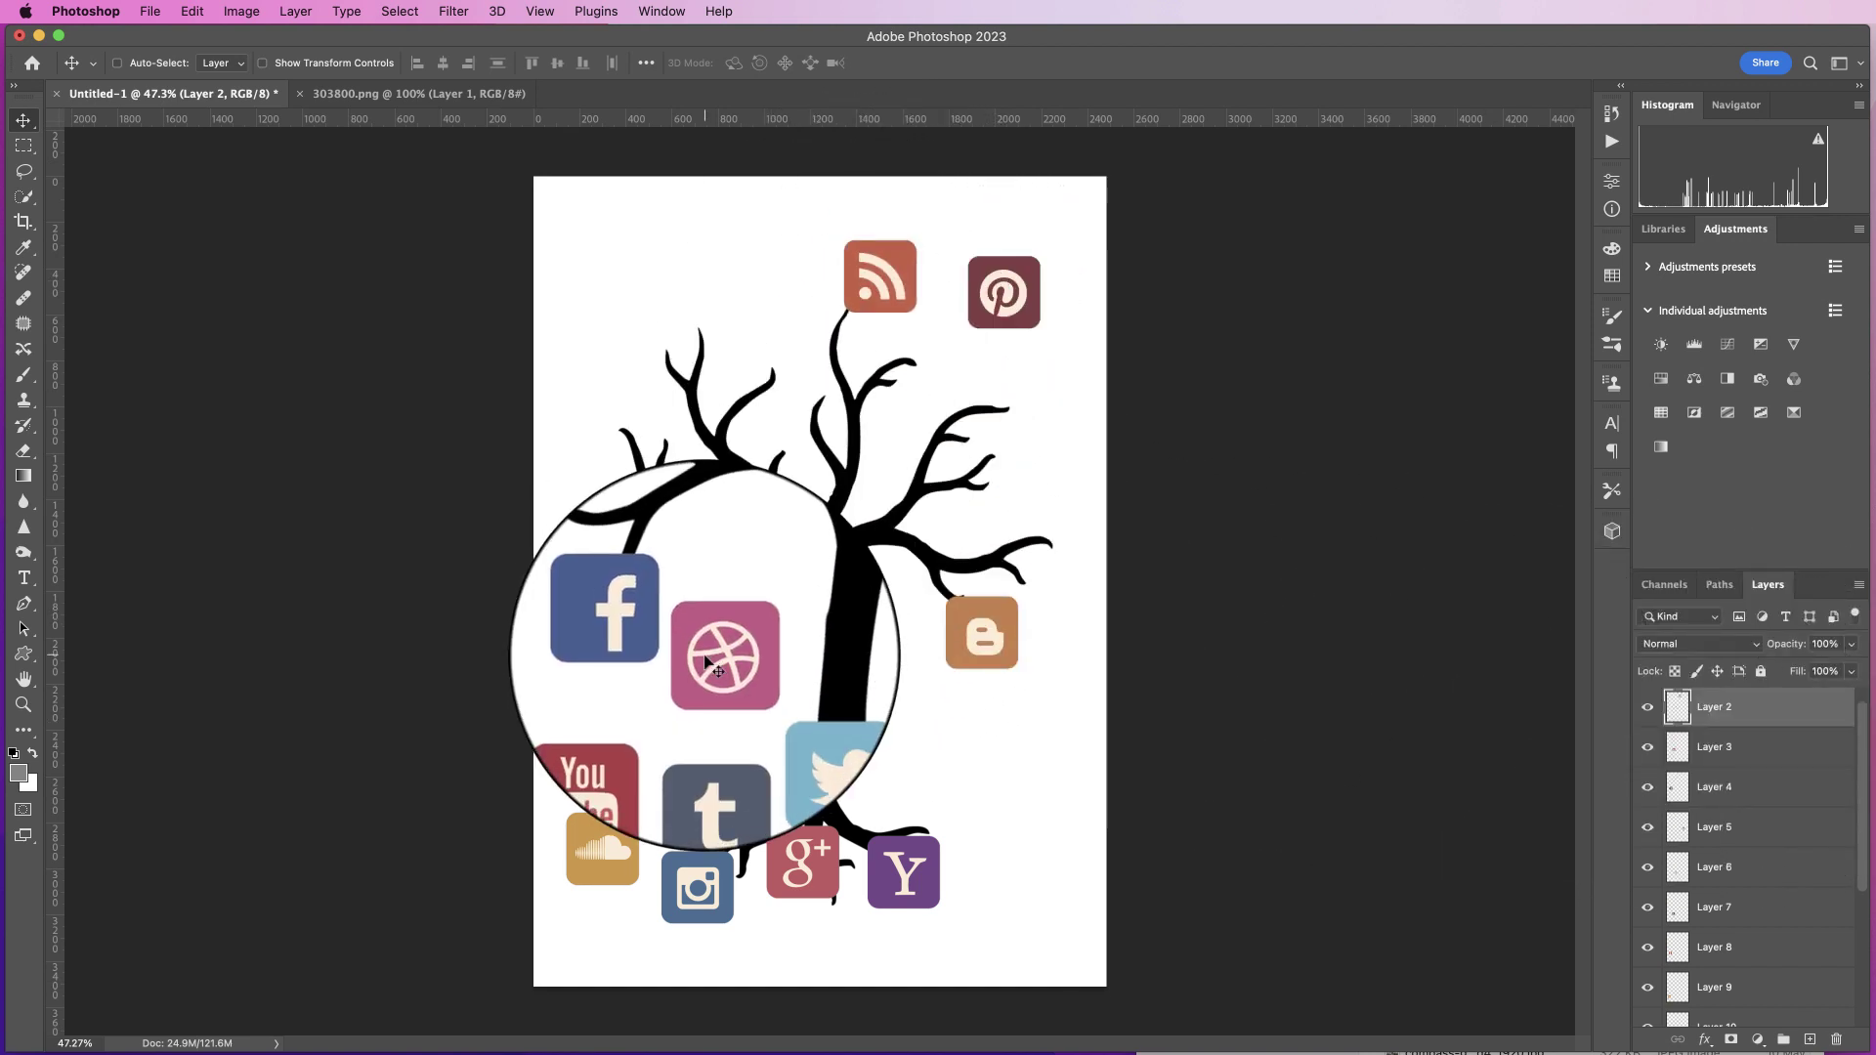
left_click(713, 663)
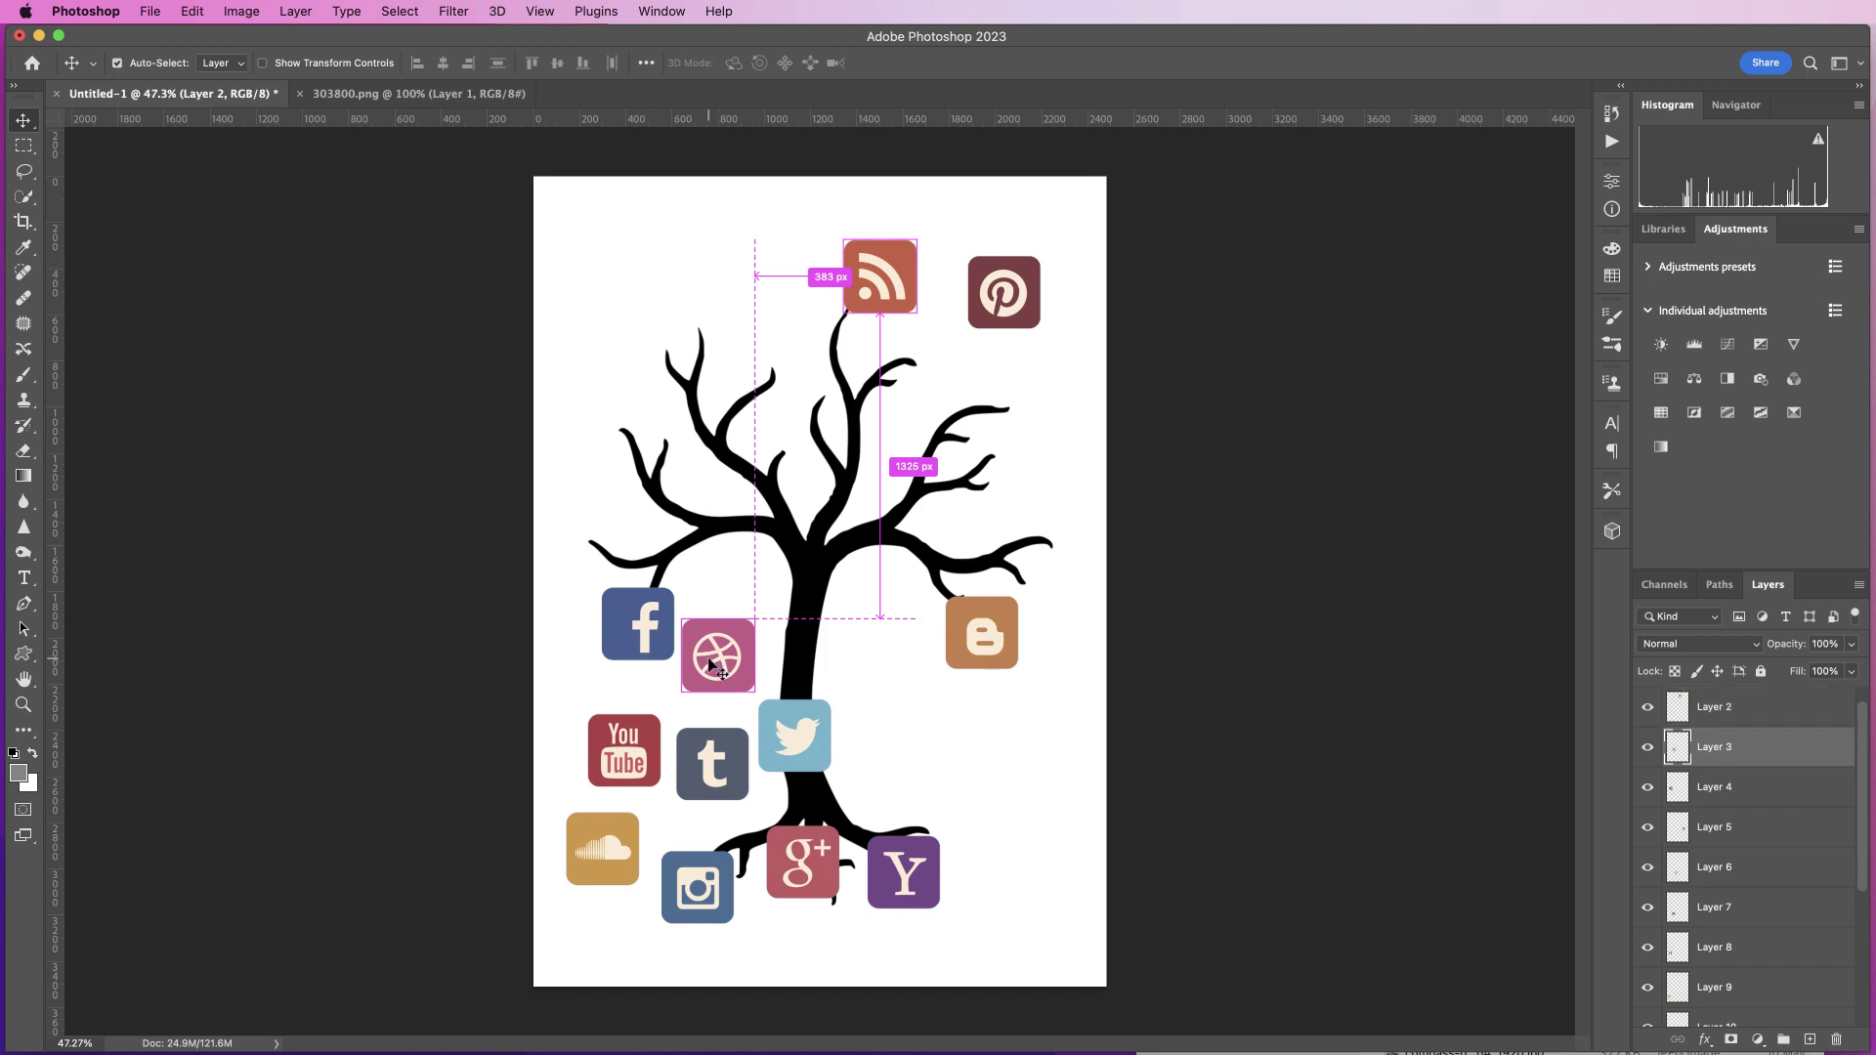
left_click_drag(719, 667, 634, 327)
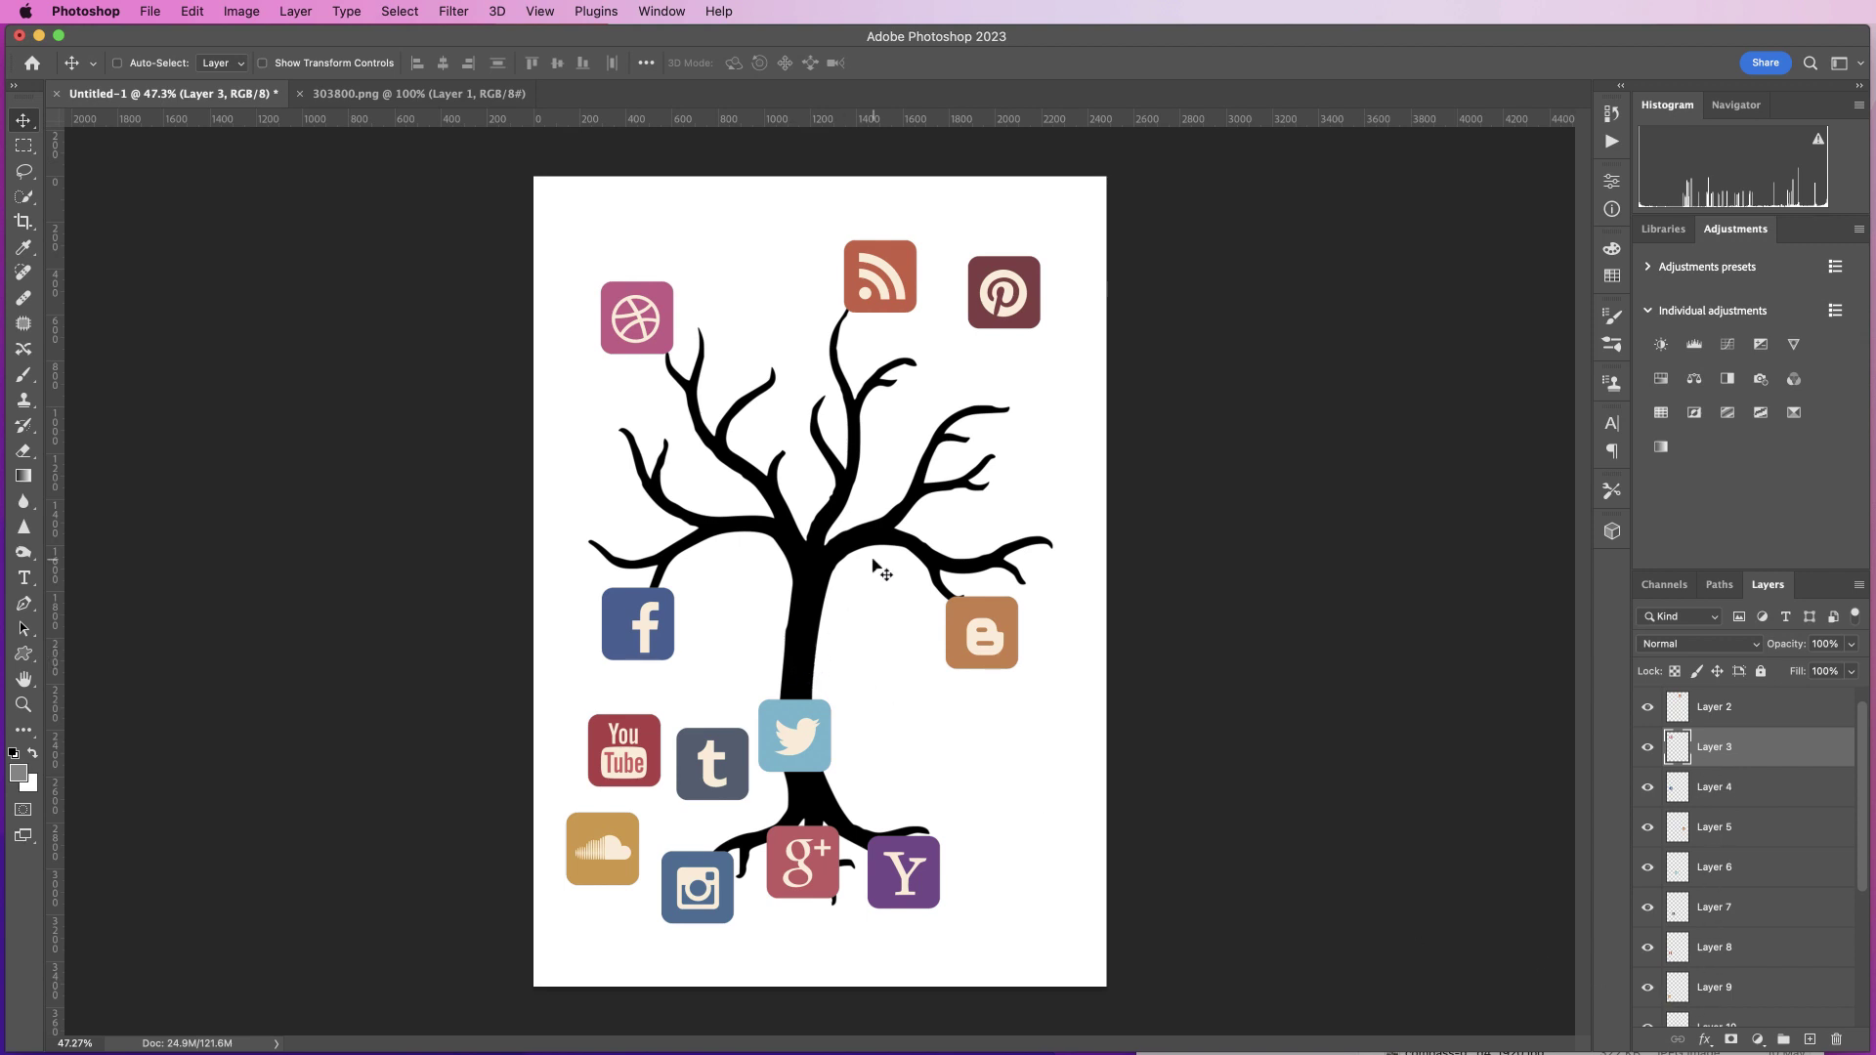
left_click_drag(643, 314, 629, 312)
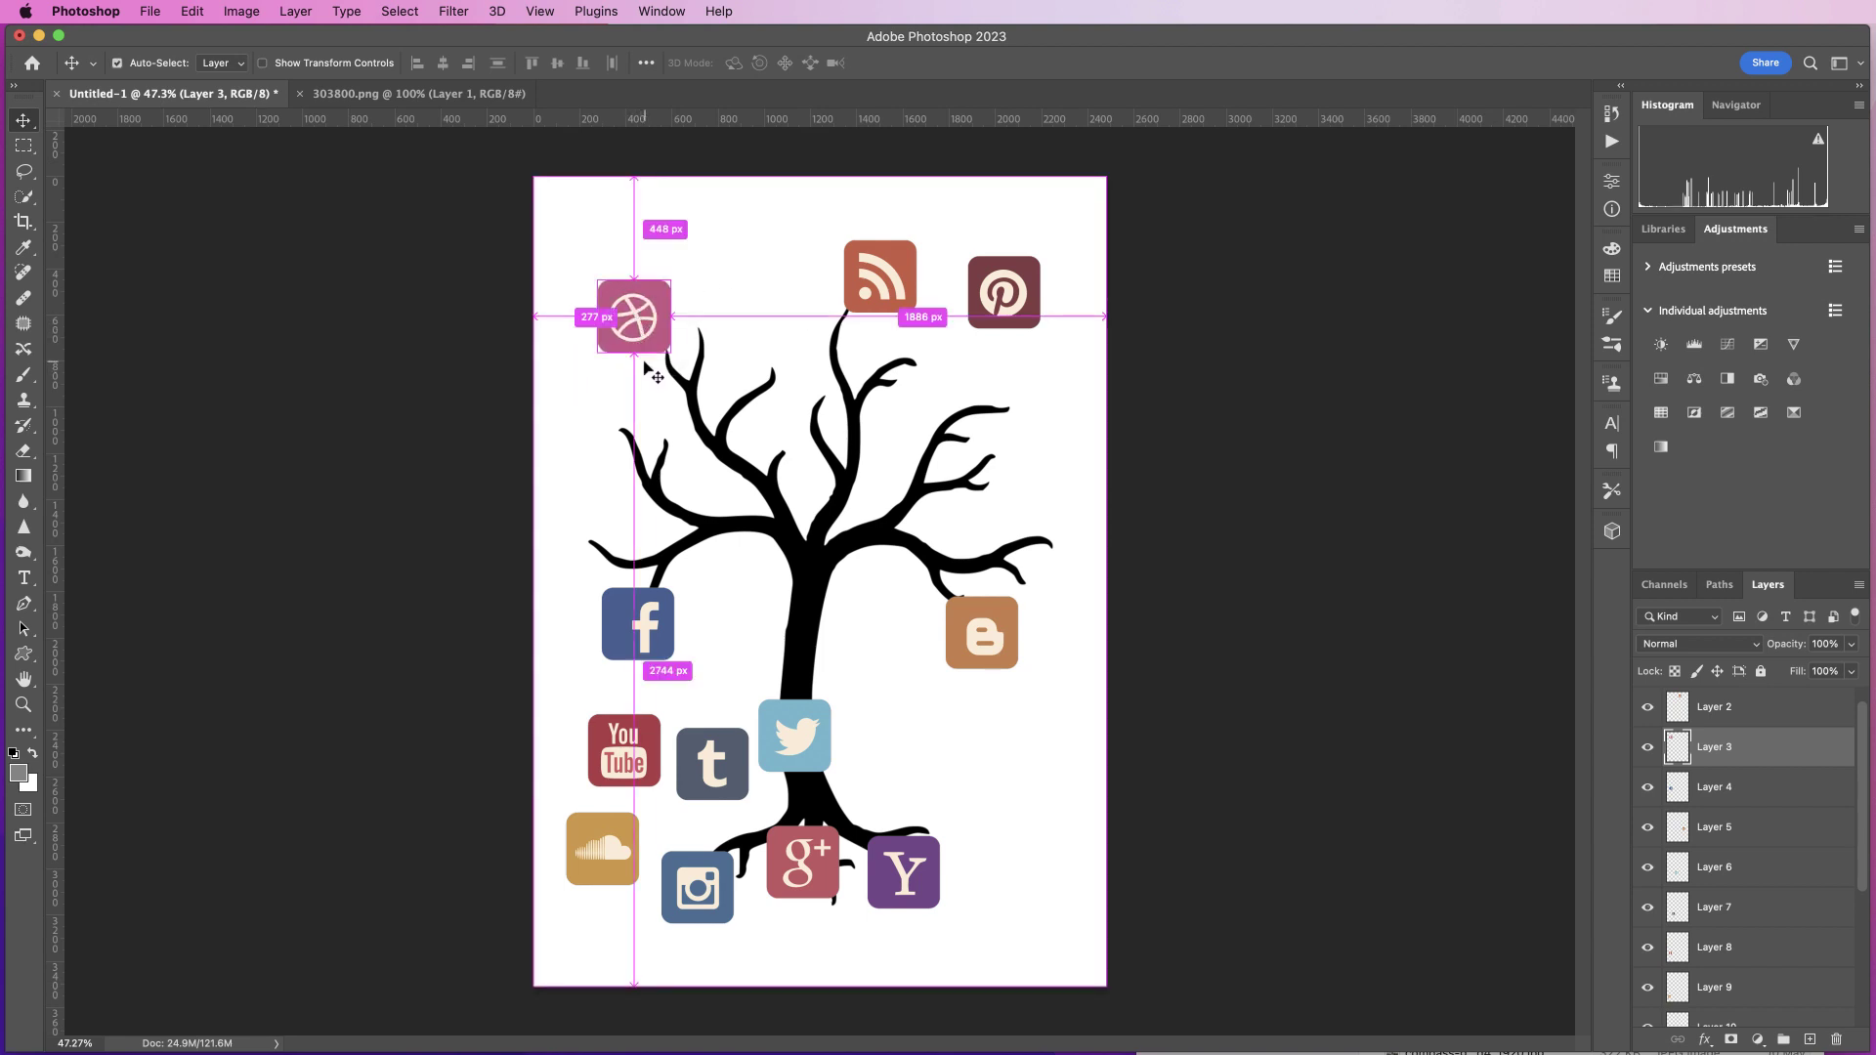
Step: Shrink the Dribbble icon to about half size and place it on an upper branch
key("super+t")
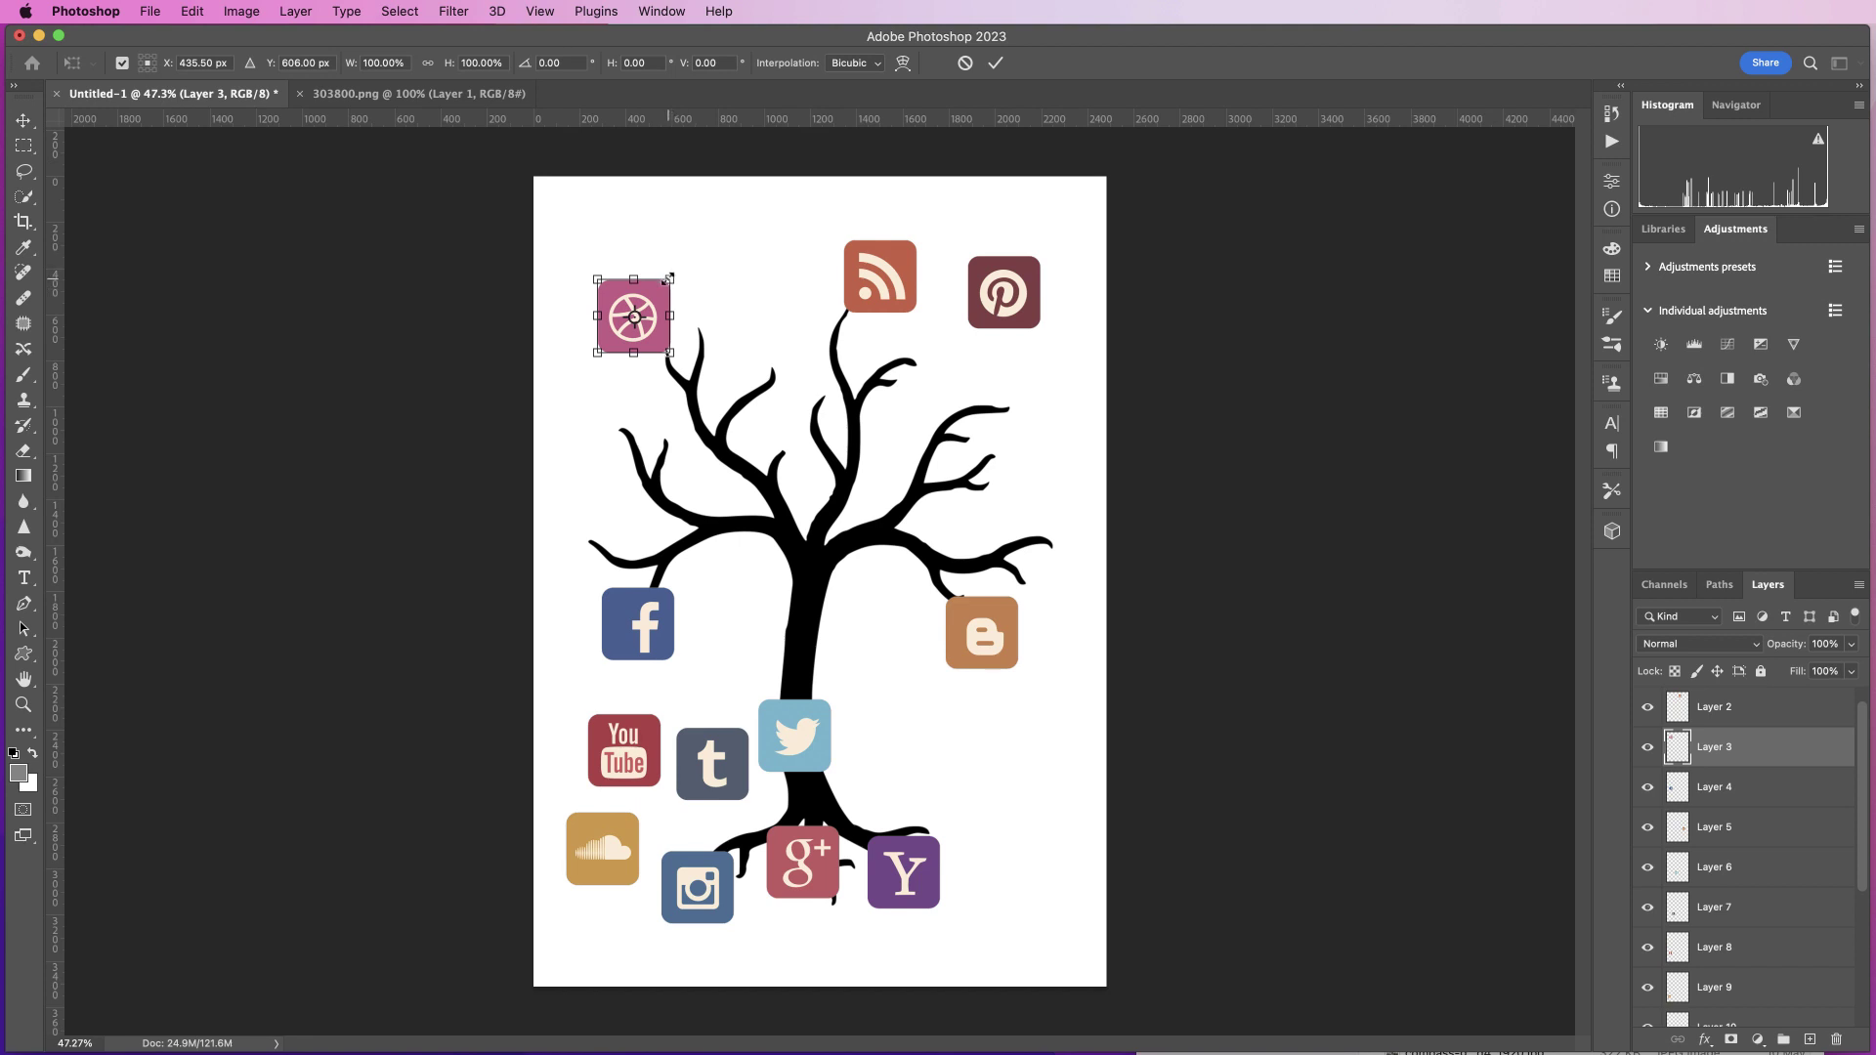
mouse_move(670, 280)
left_mouse_down()
mouse_move(662, 293)
mouse_move(656, 260)
mouse_move(680, 306)
mouse_move(696, 511)
left_mouse_up()
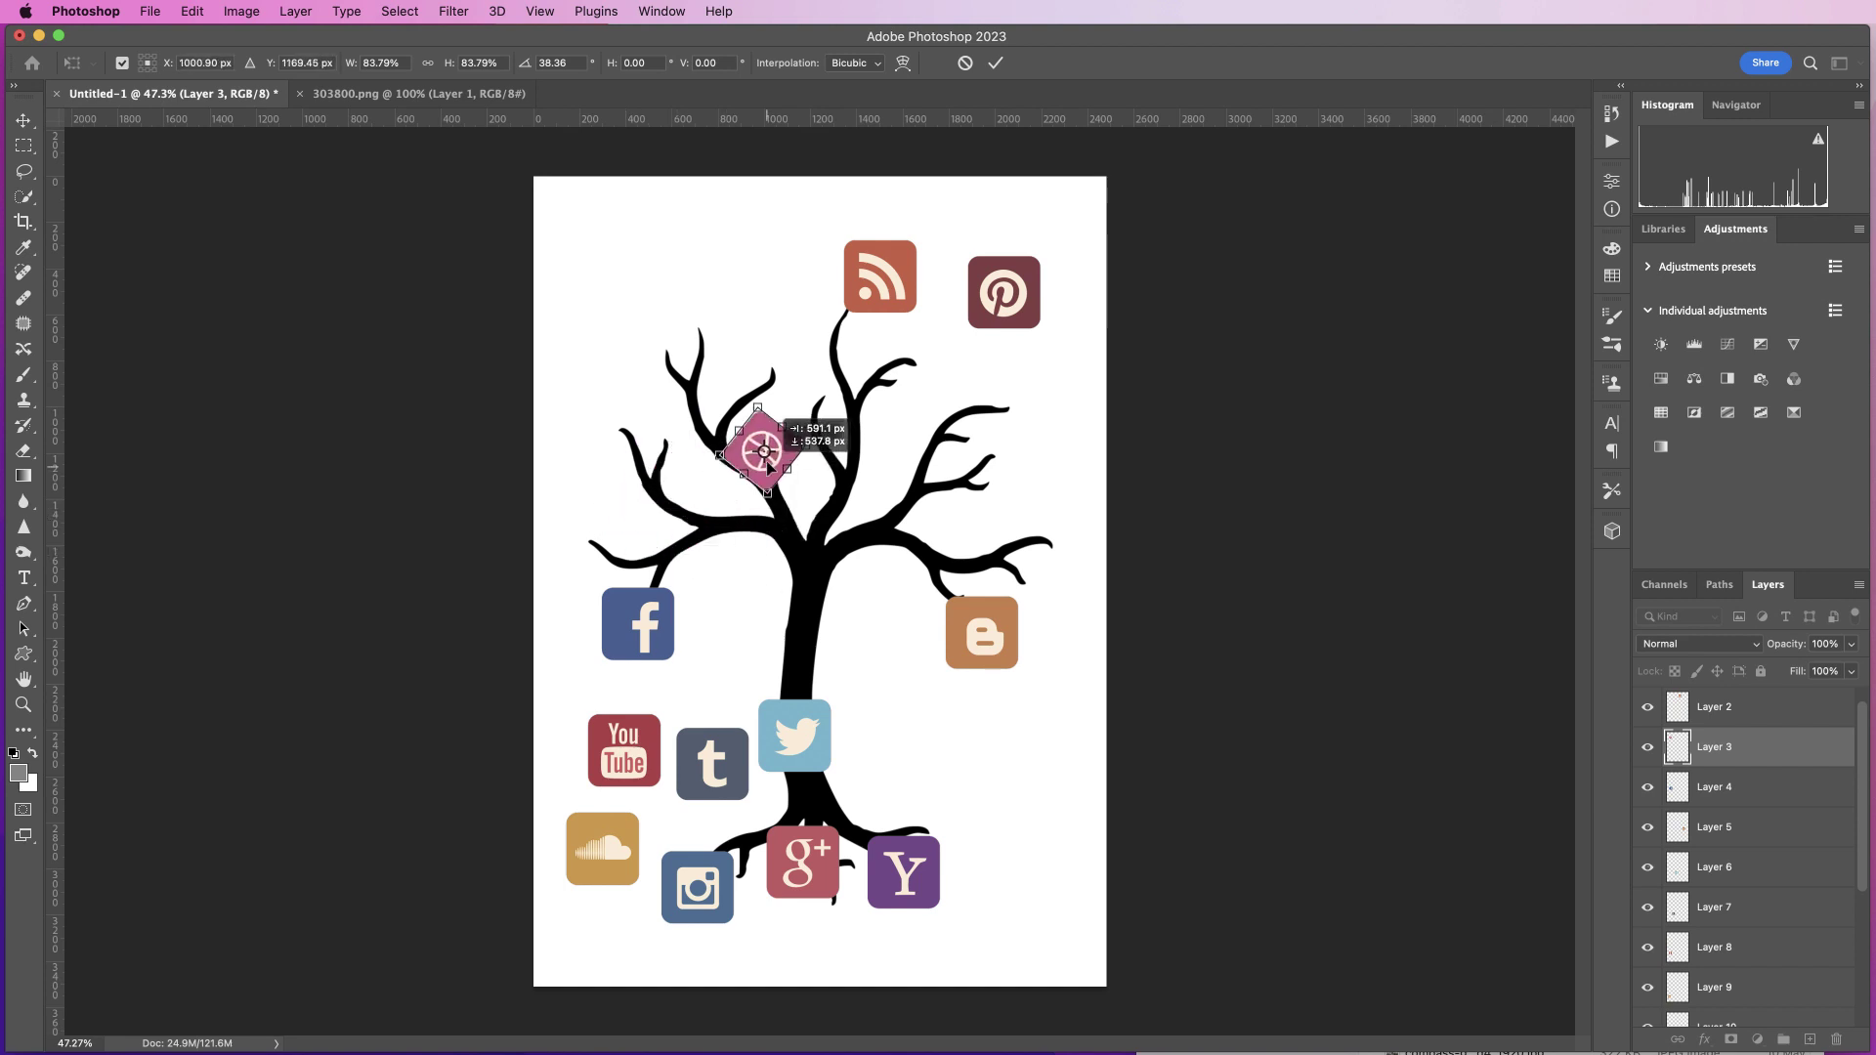
left_click_drag(696, 511, 831, 470)
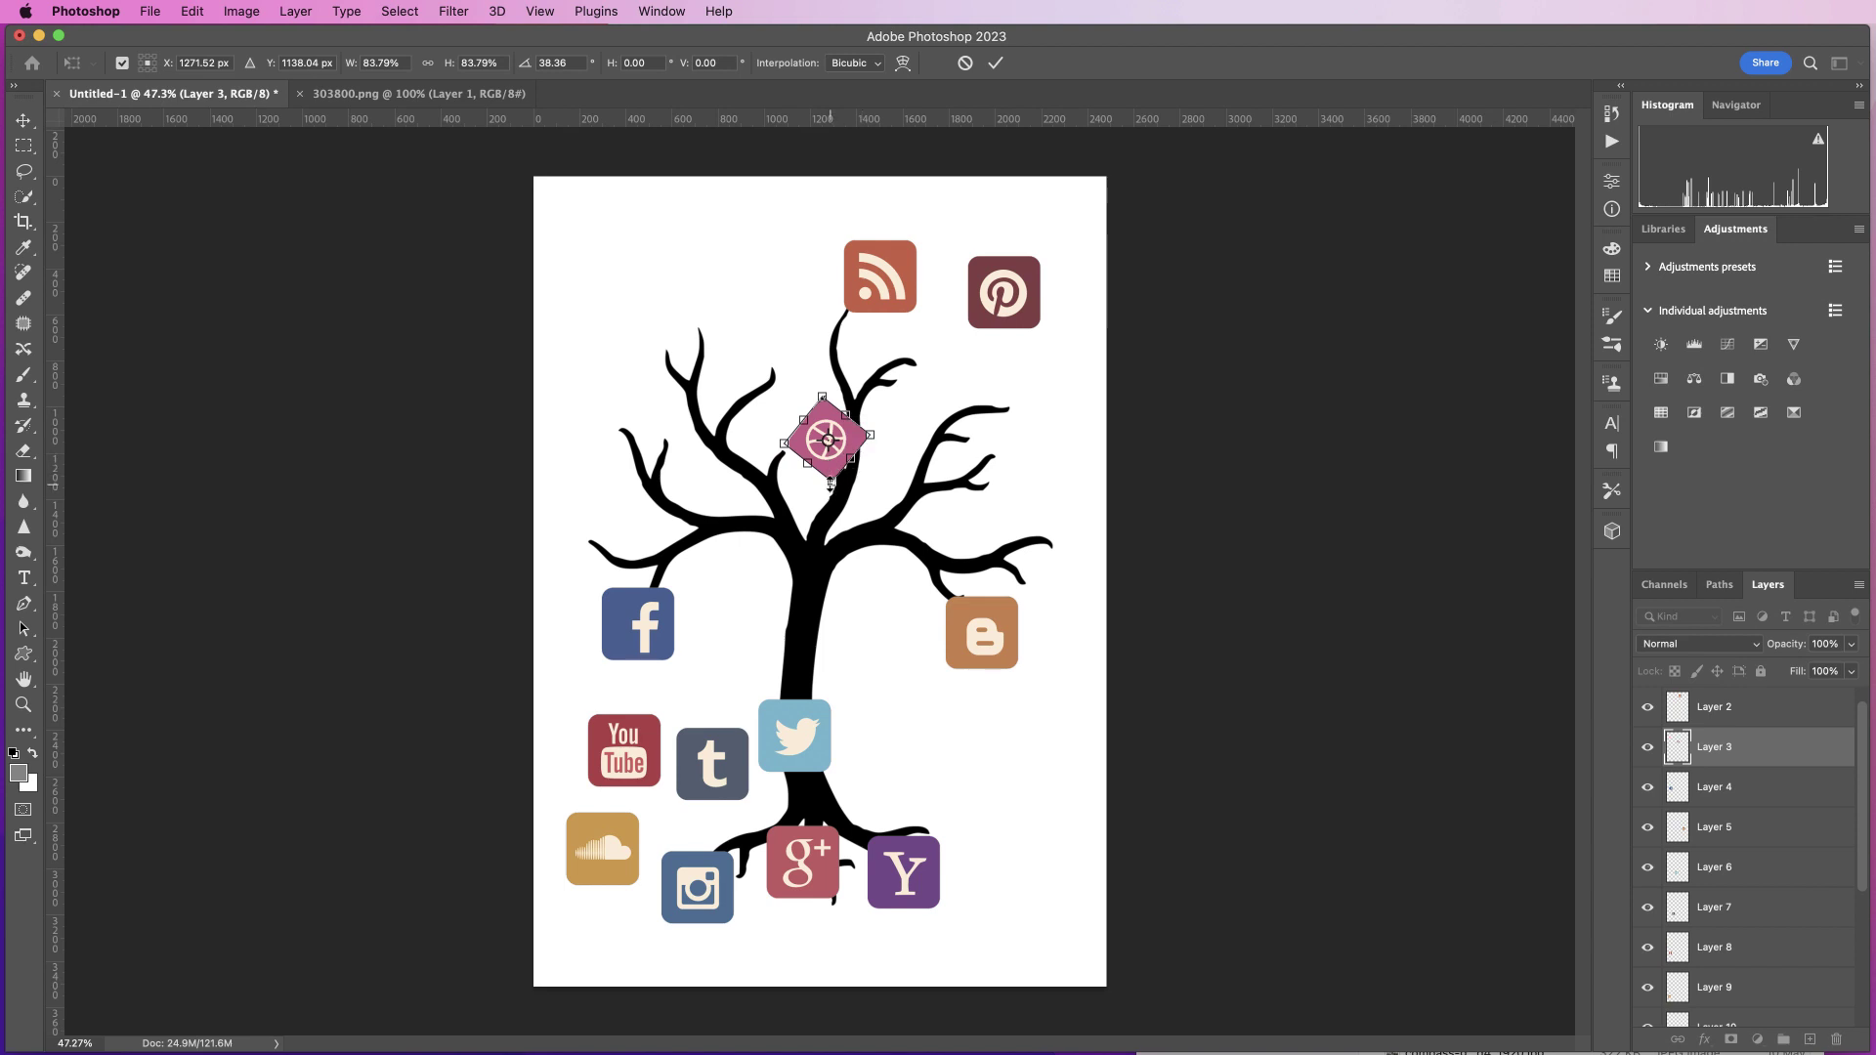
left_click_drag(829, 483, 826, 450)
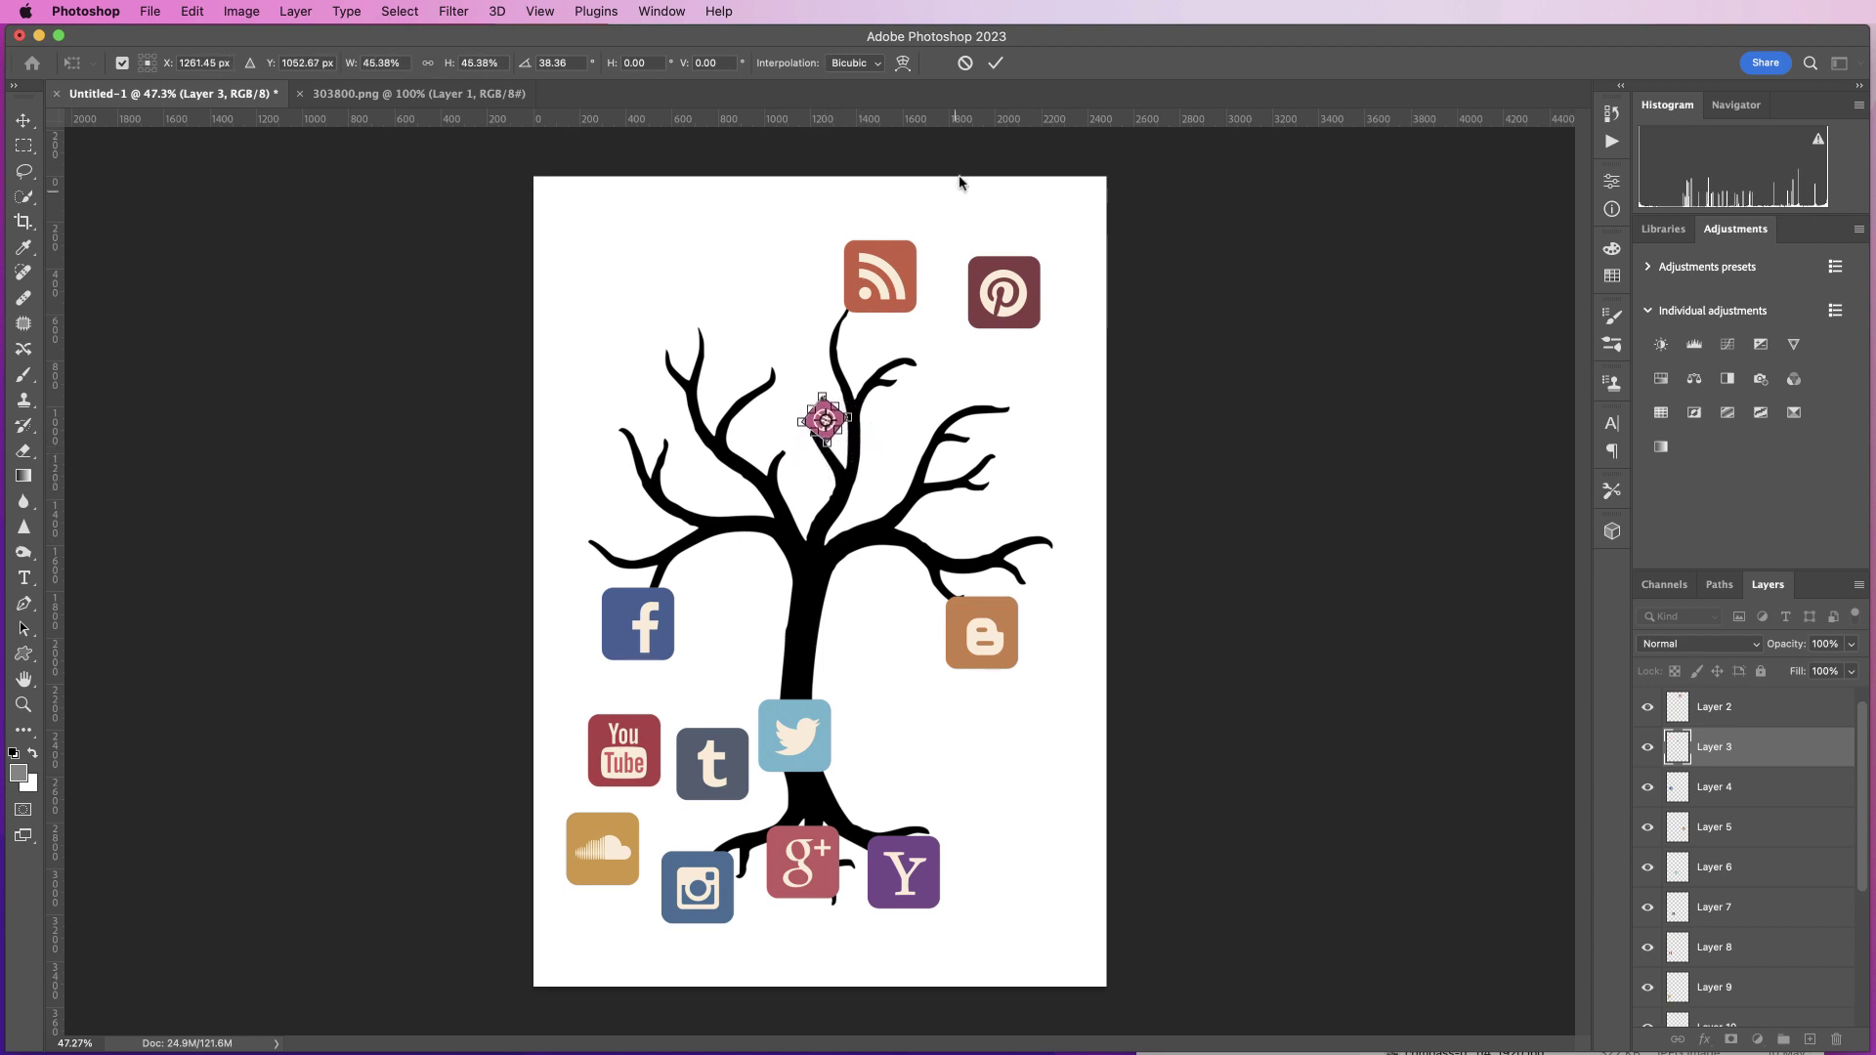
left_click(997, 64)
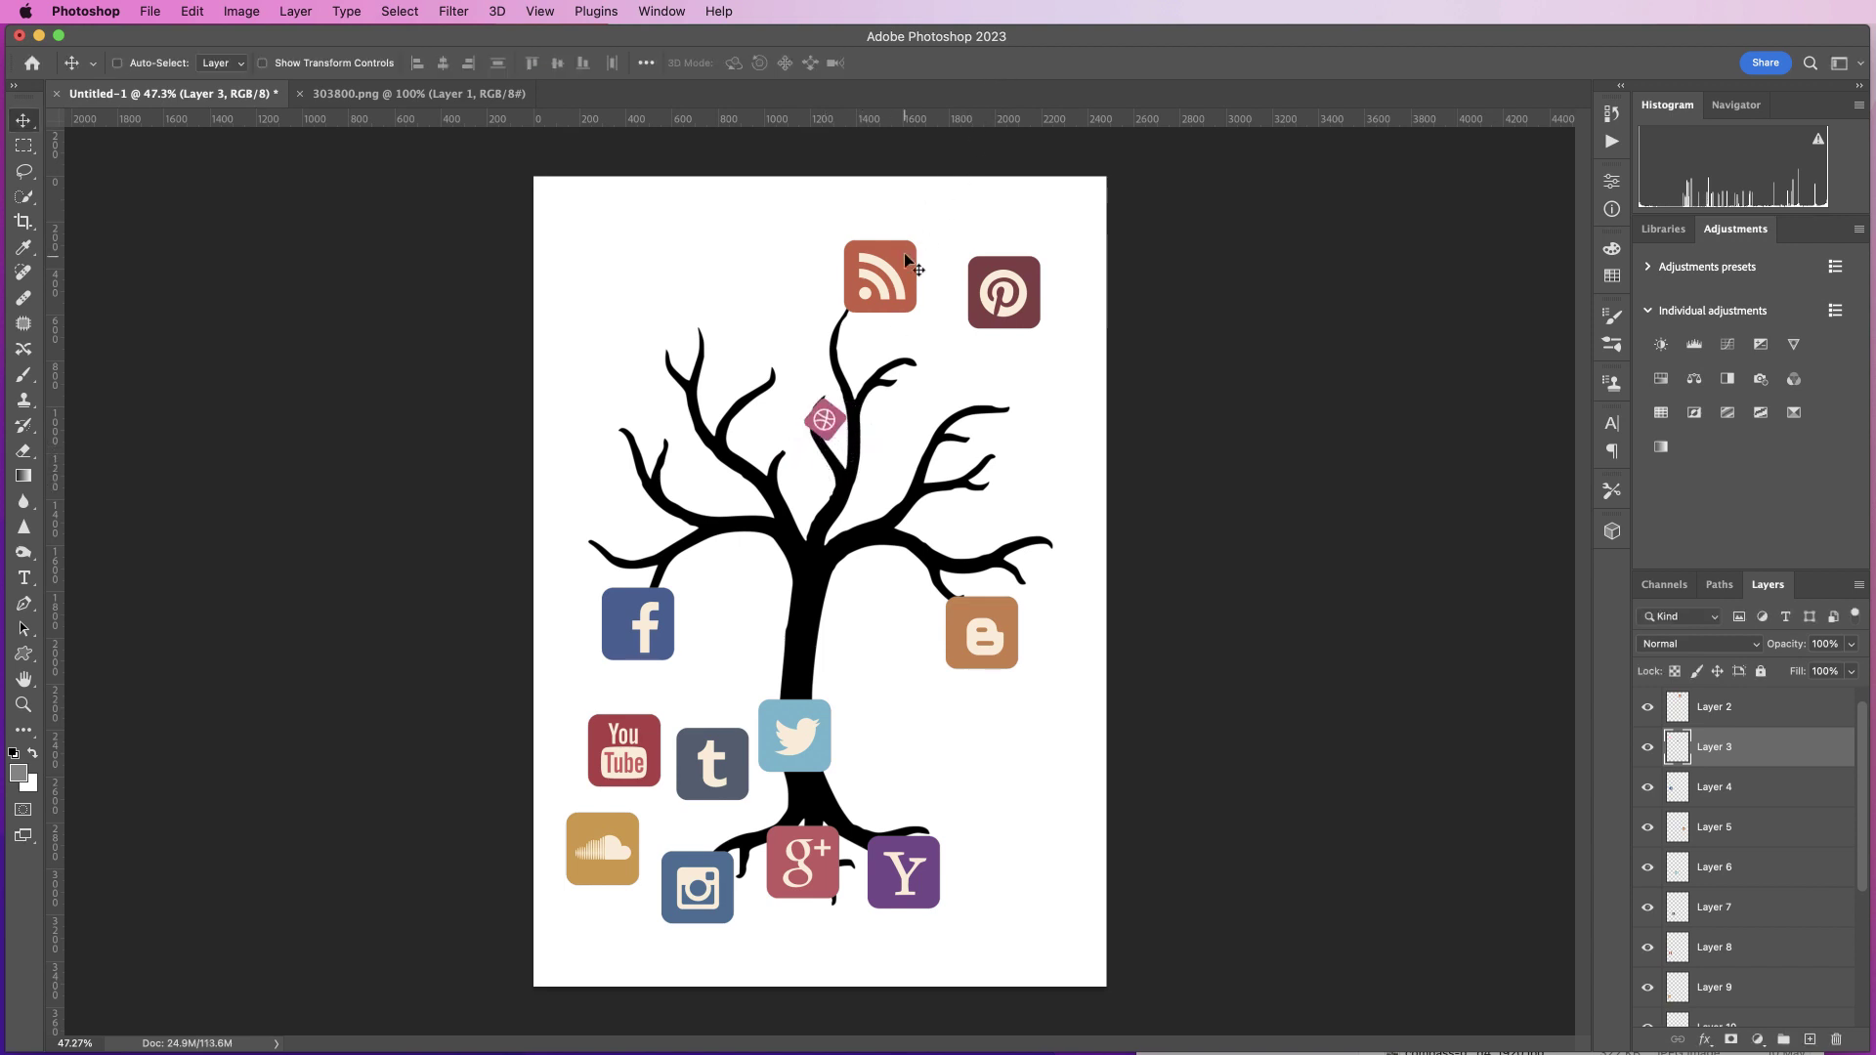
Step: Shrink the RSS icon to about 62% and set it on a top branch tip
left_click(876, 276)
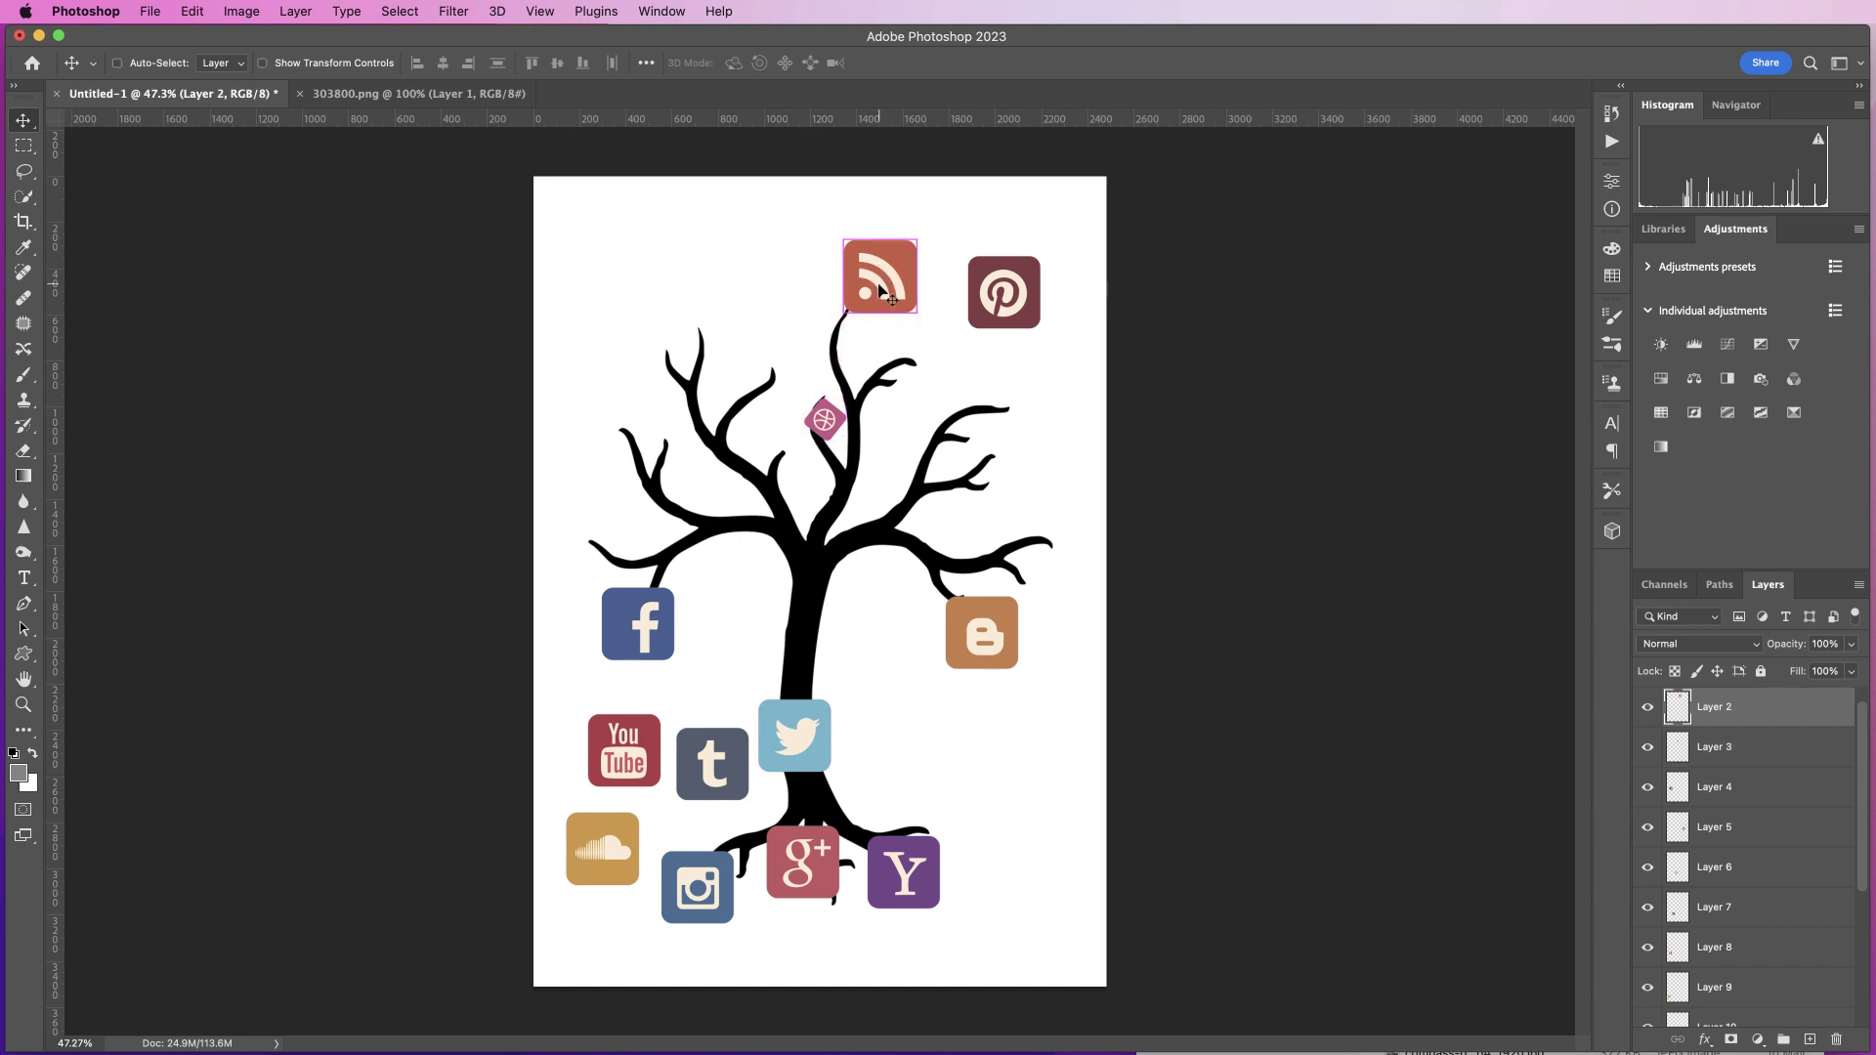
key("ctrl+t")
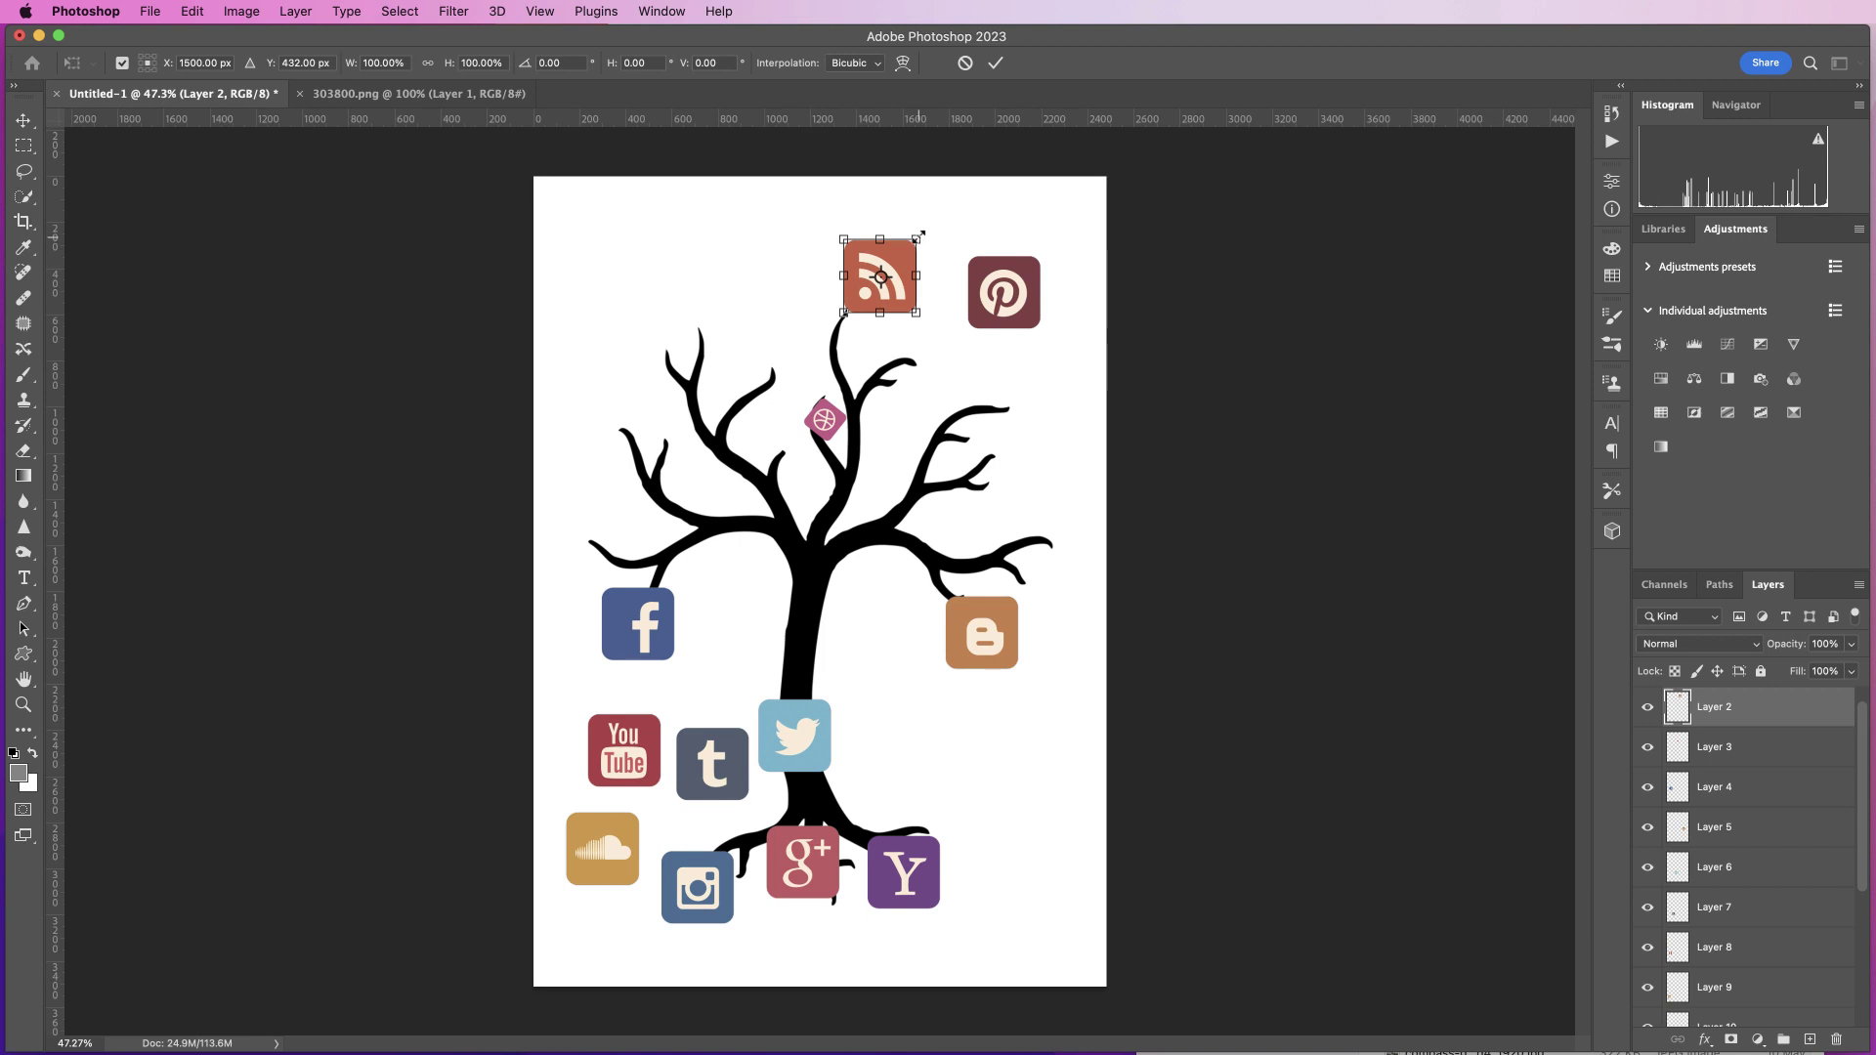
mouse_move(915, 237)
left_mouse_down()
mouse_move(889, 267)
mouse_move(878, 354)
left_mouse_up()
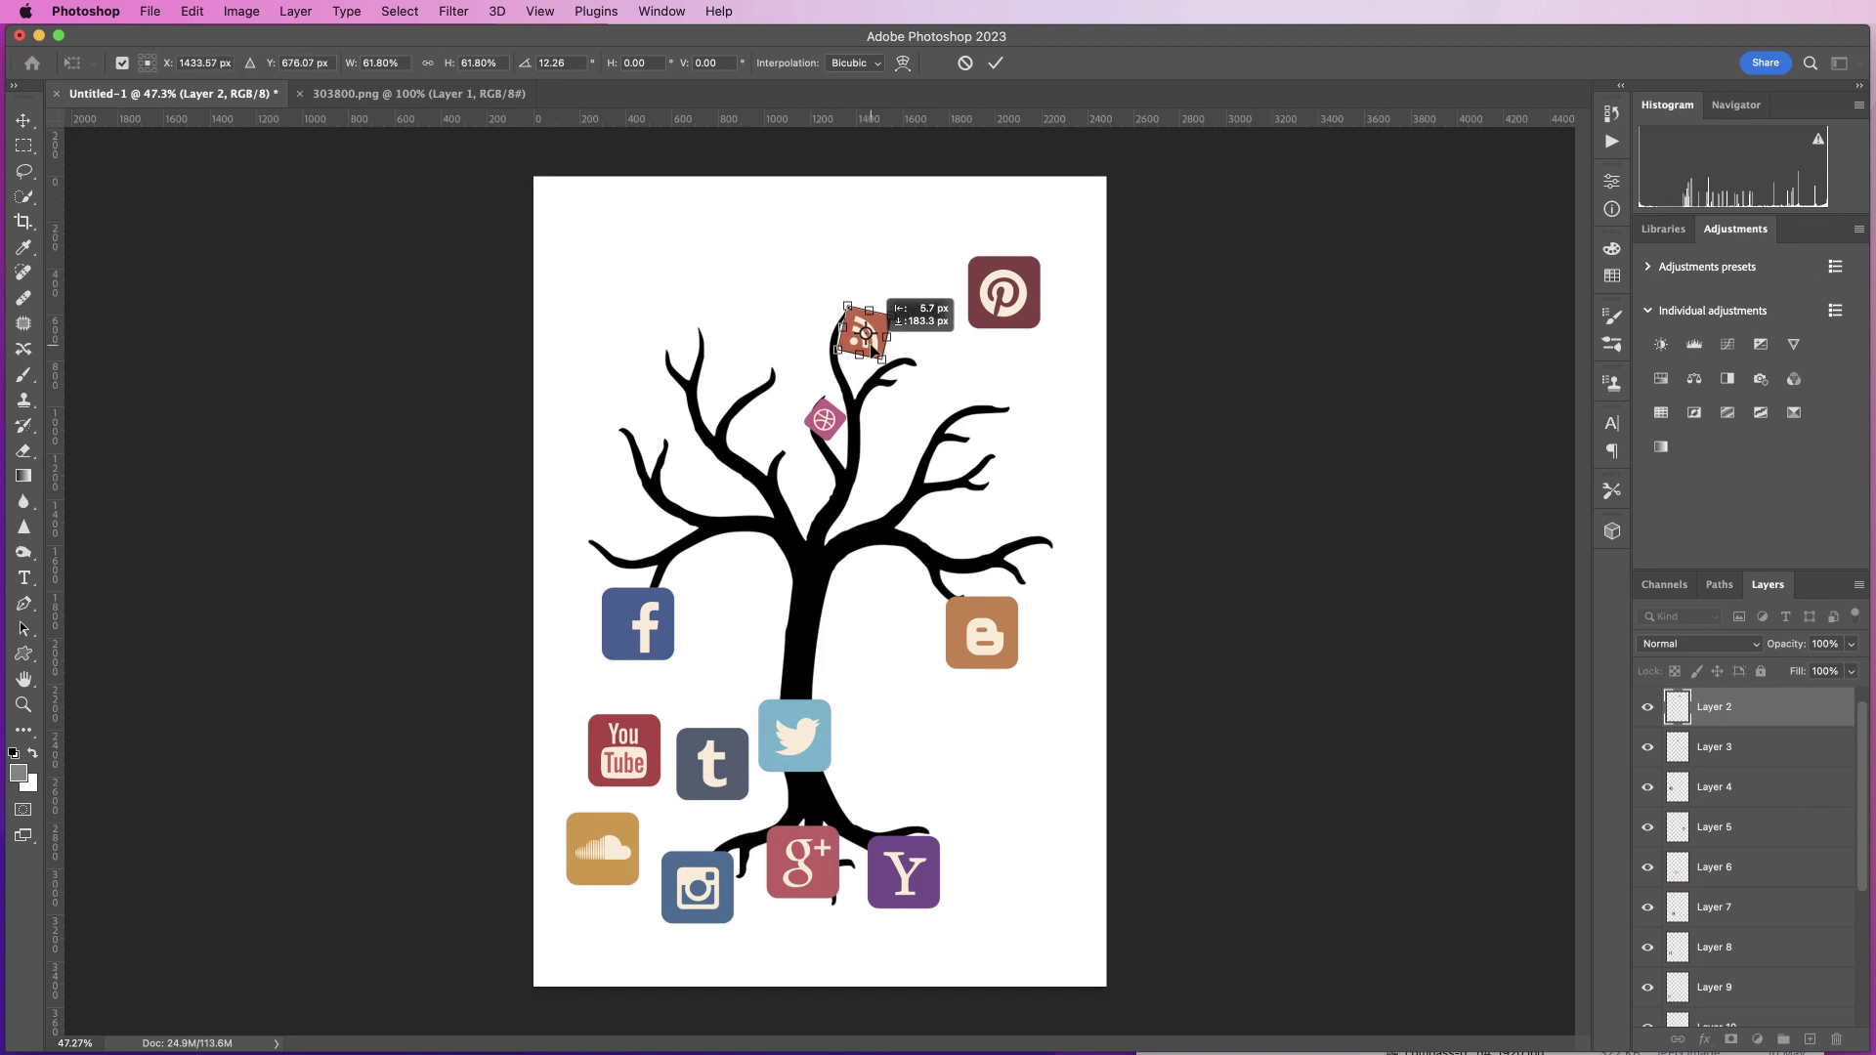
left_click_drag(873, 344, 874, 343)
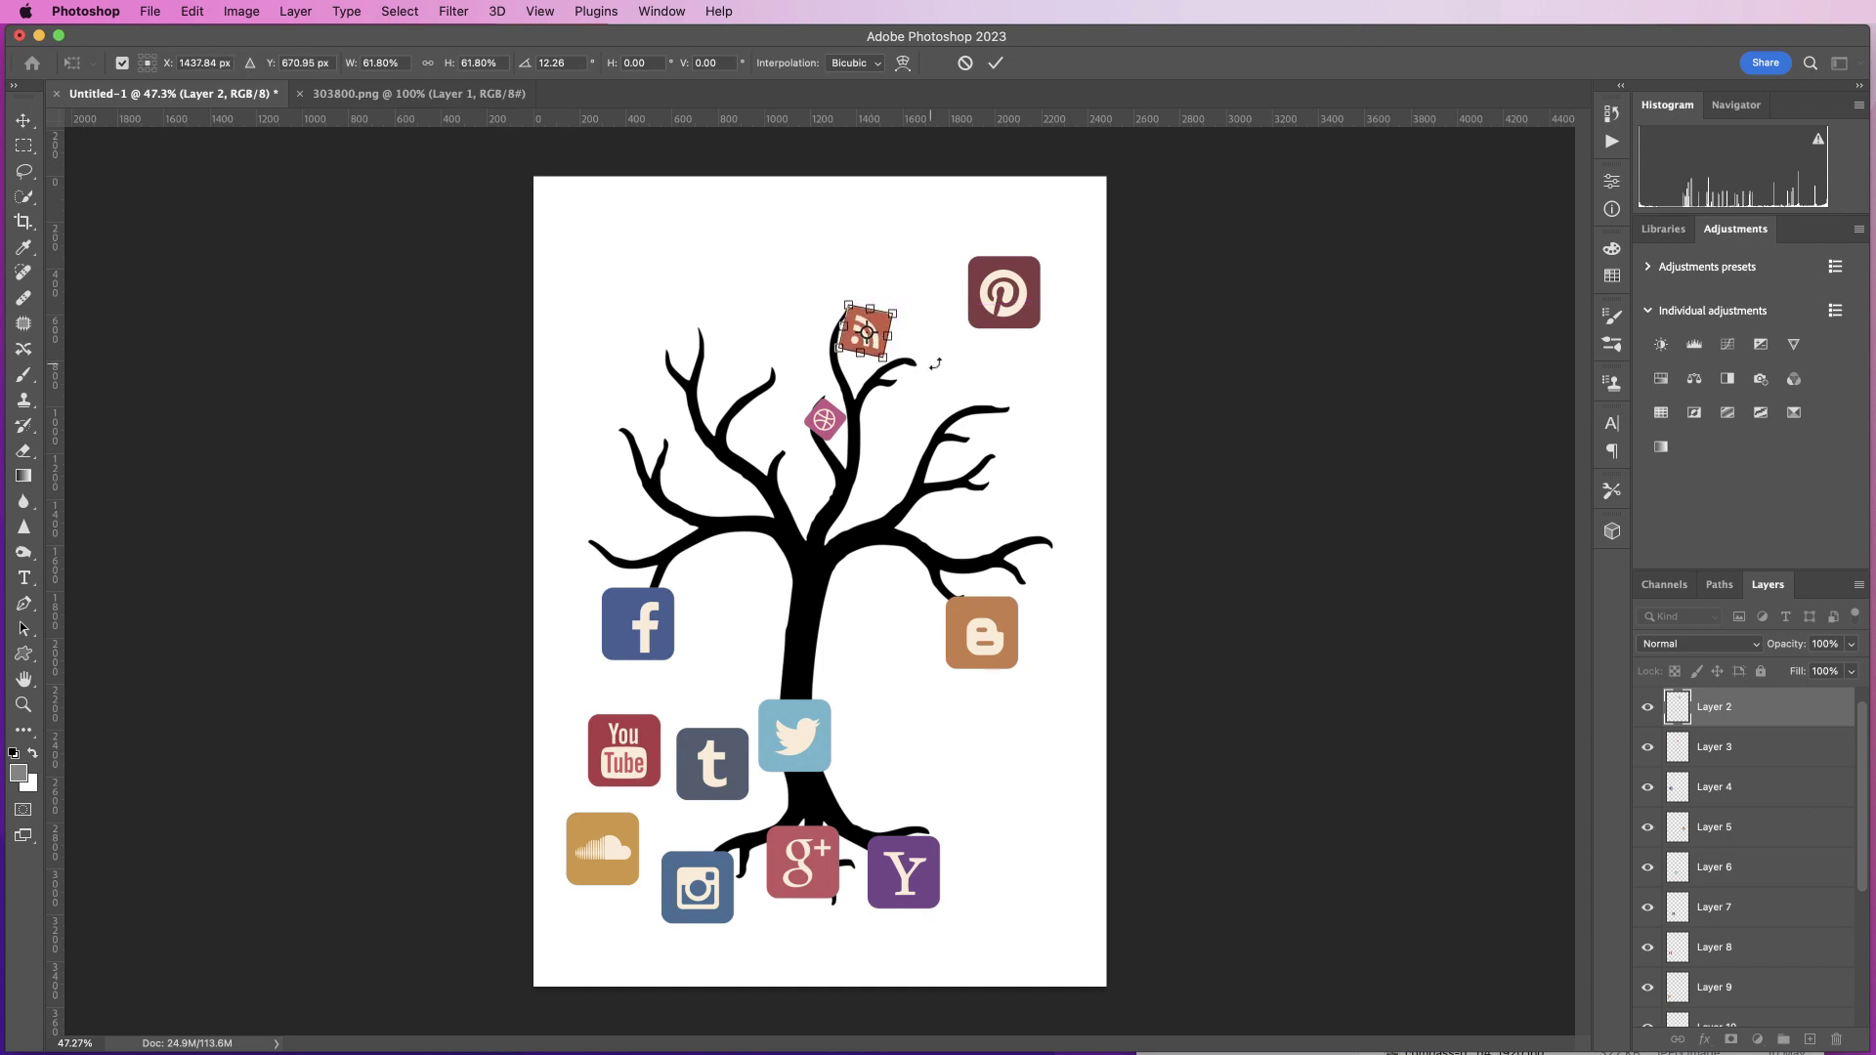
left_click(996, 64)
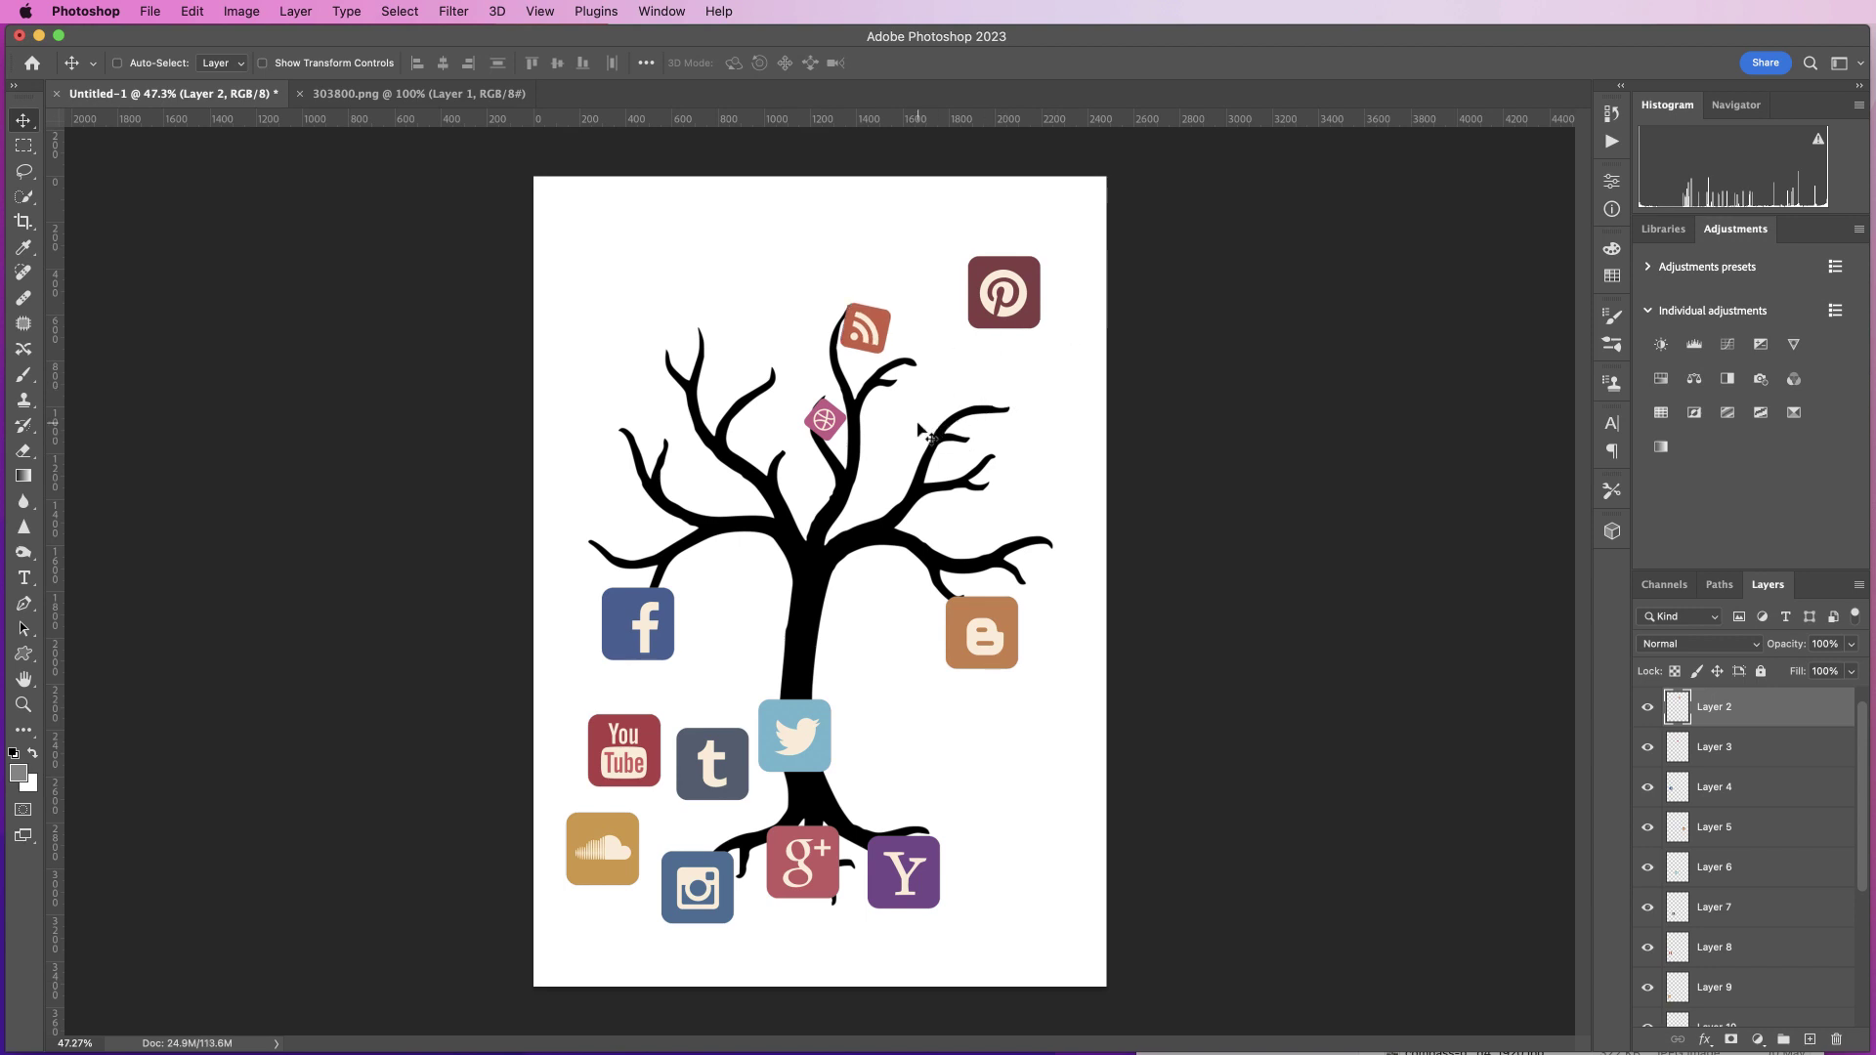
Step: Hang the Pinterest icon on a branch and tilt the Blogger and Facebook icons along their branches
left_click_drag(1007, 293, 931, 388)
left_click(982, 634)
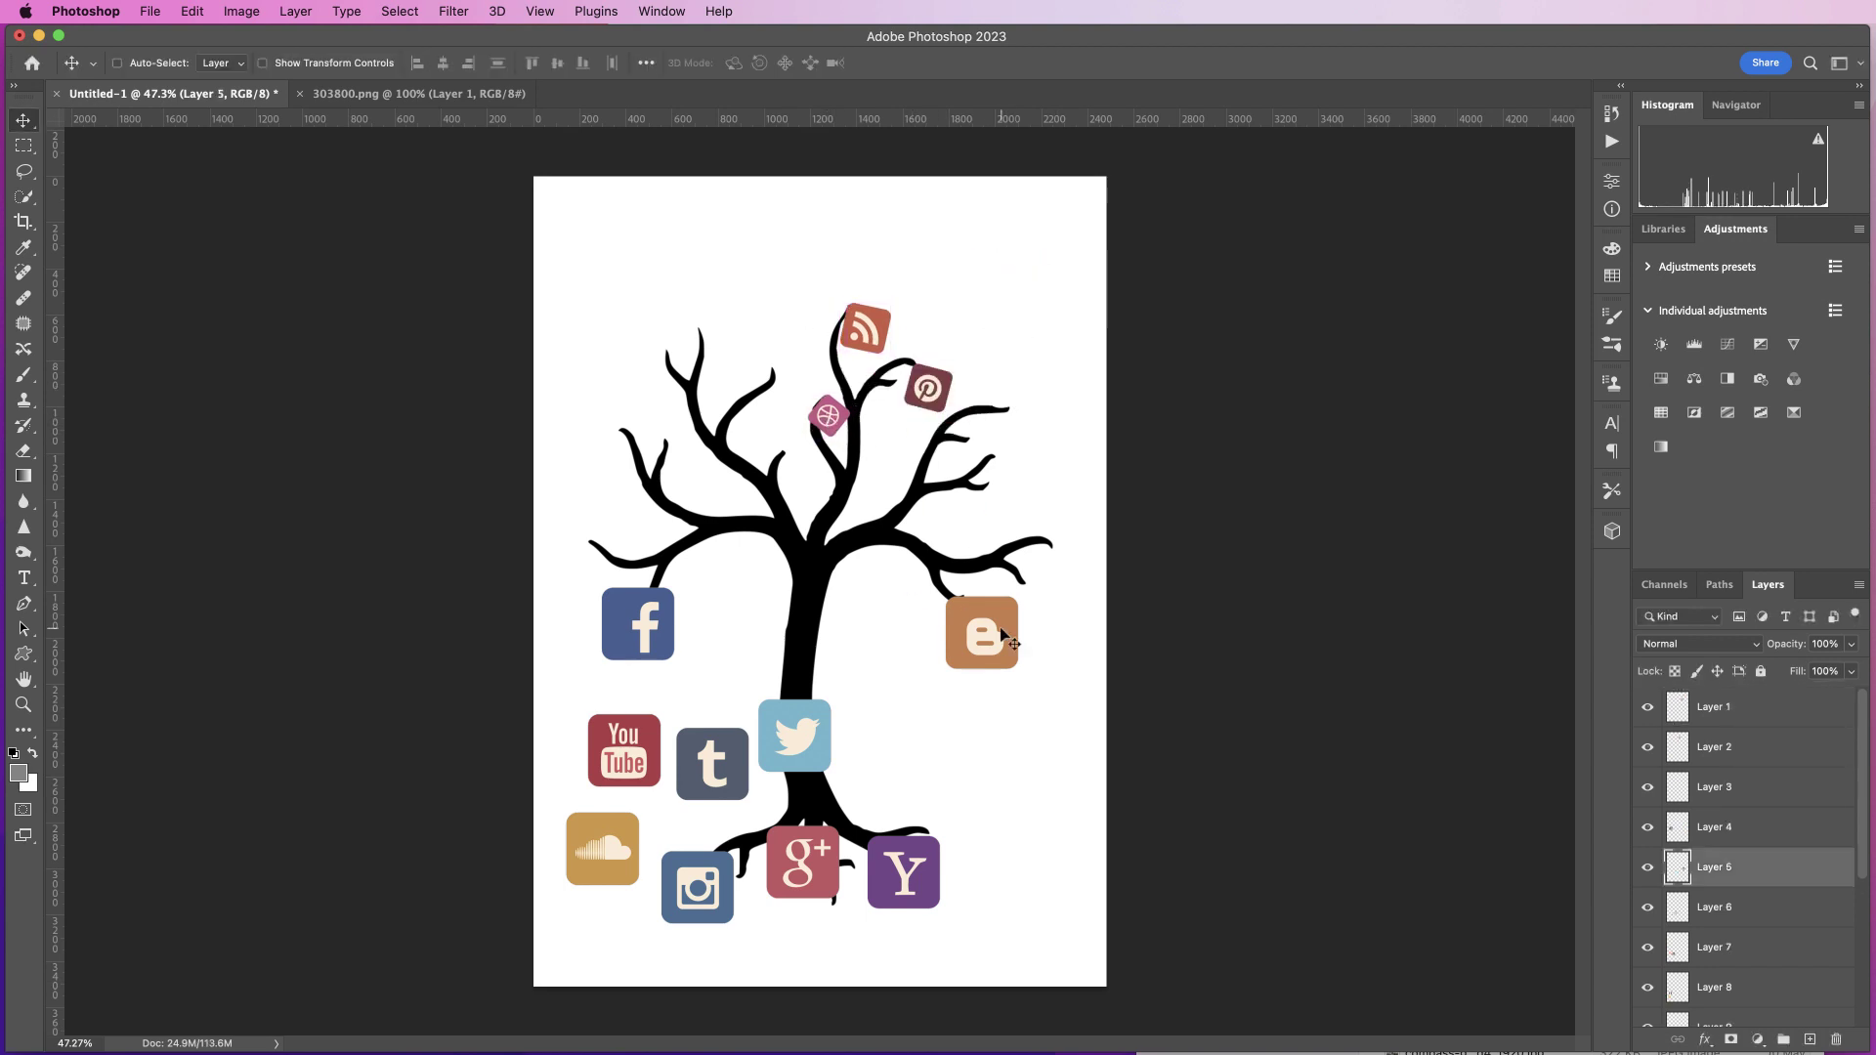
key("ctrl+t")
left_click_drag(963, 587, 977, 621)
key("Return")
left_click(637, 624)
left_click_drag(674, 586, 684, 611)
Step: Shrink the Twitter and YouTube icons and hang them on left branches, rotated along them
key("ctrl+t")
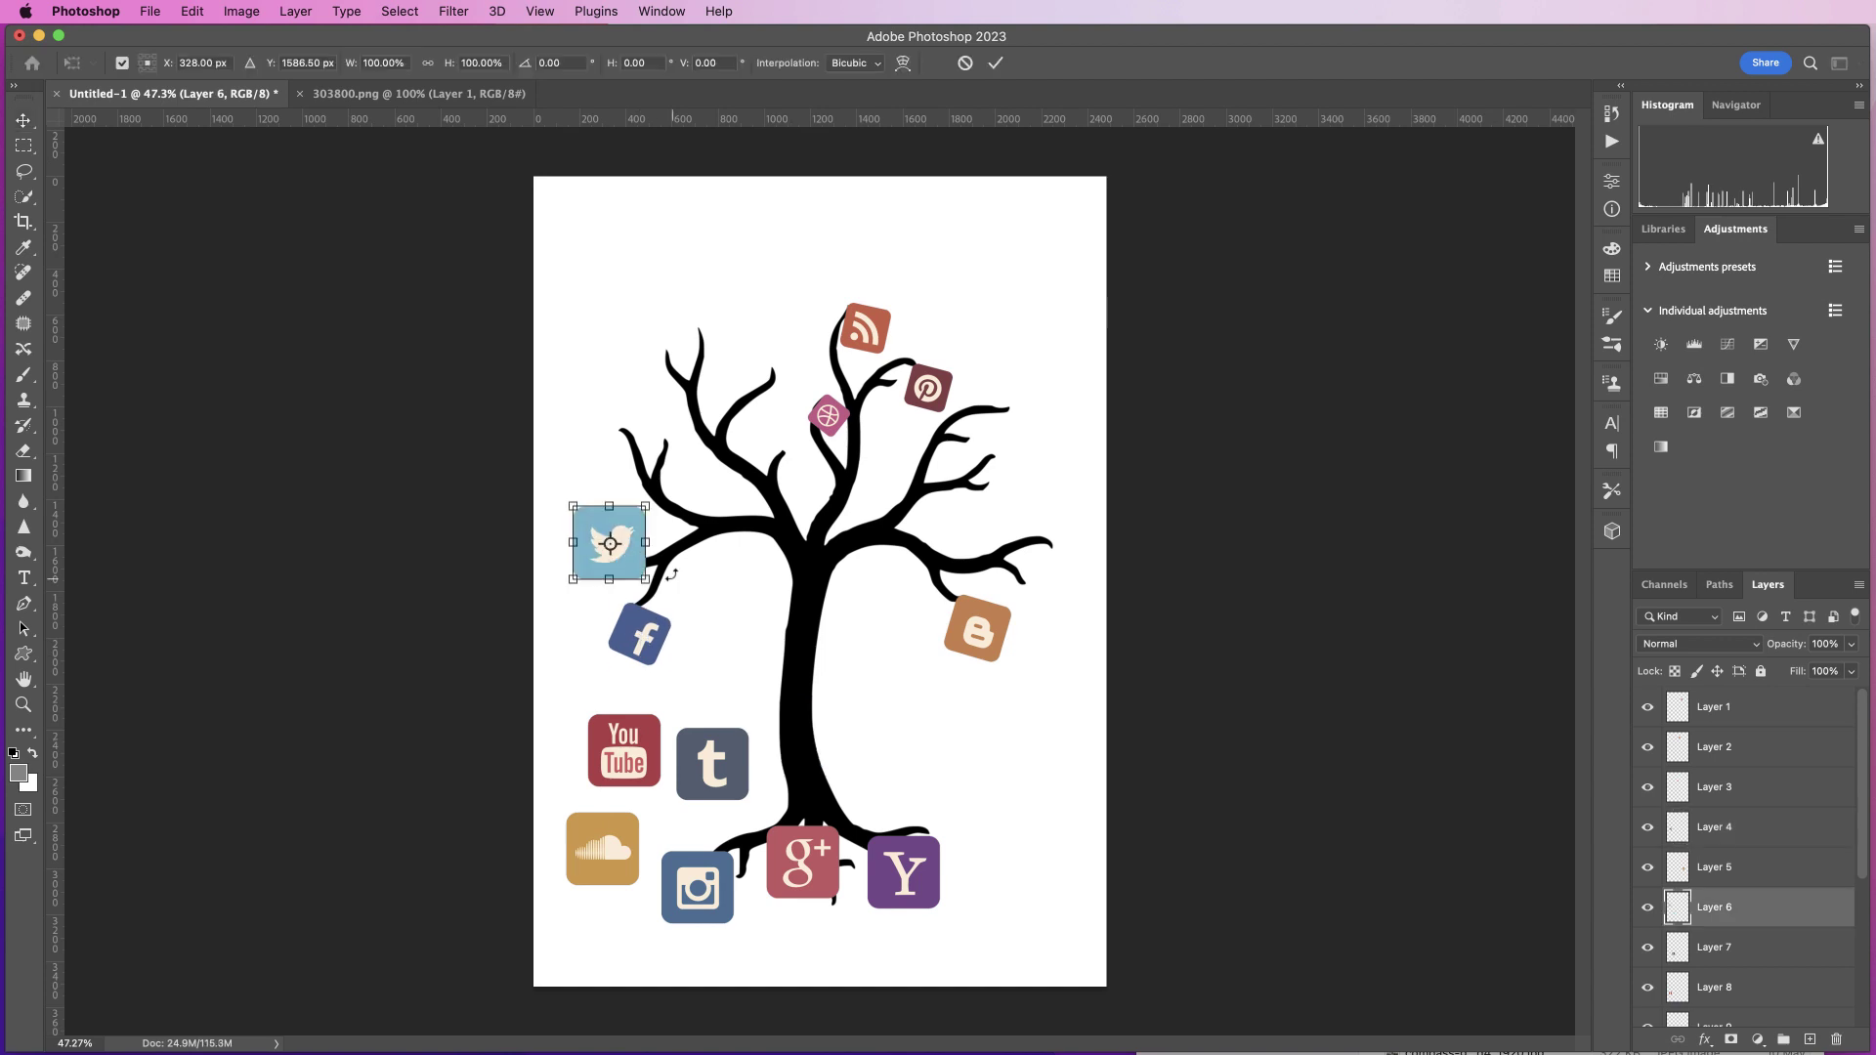
scroll(576, 601, "up", 5)
left_click_drag(562, 587, 552, 582)
key("Return")
scroll(561, 635, "down", 5)
left_click_drag(670, 879, 574, 531)
key("ctrl+t")
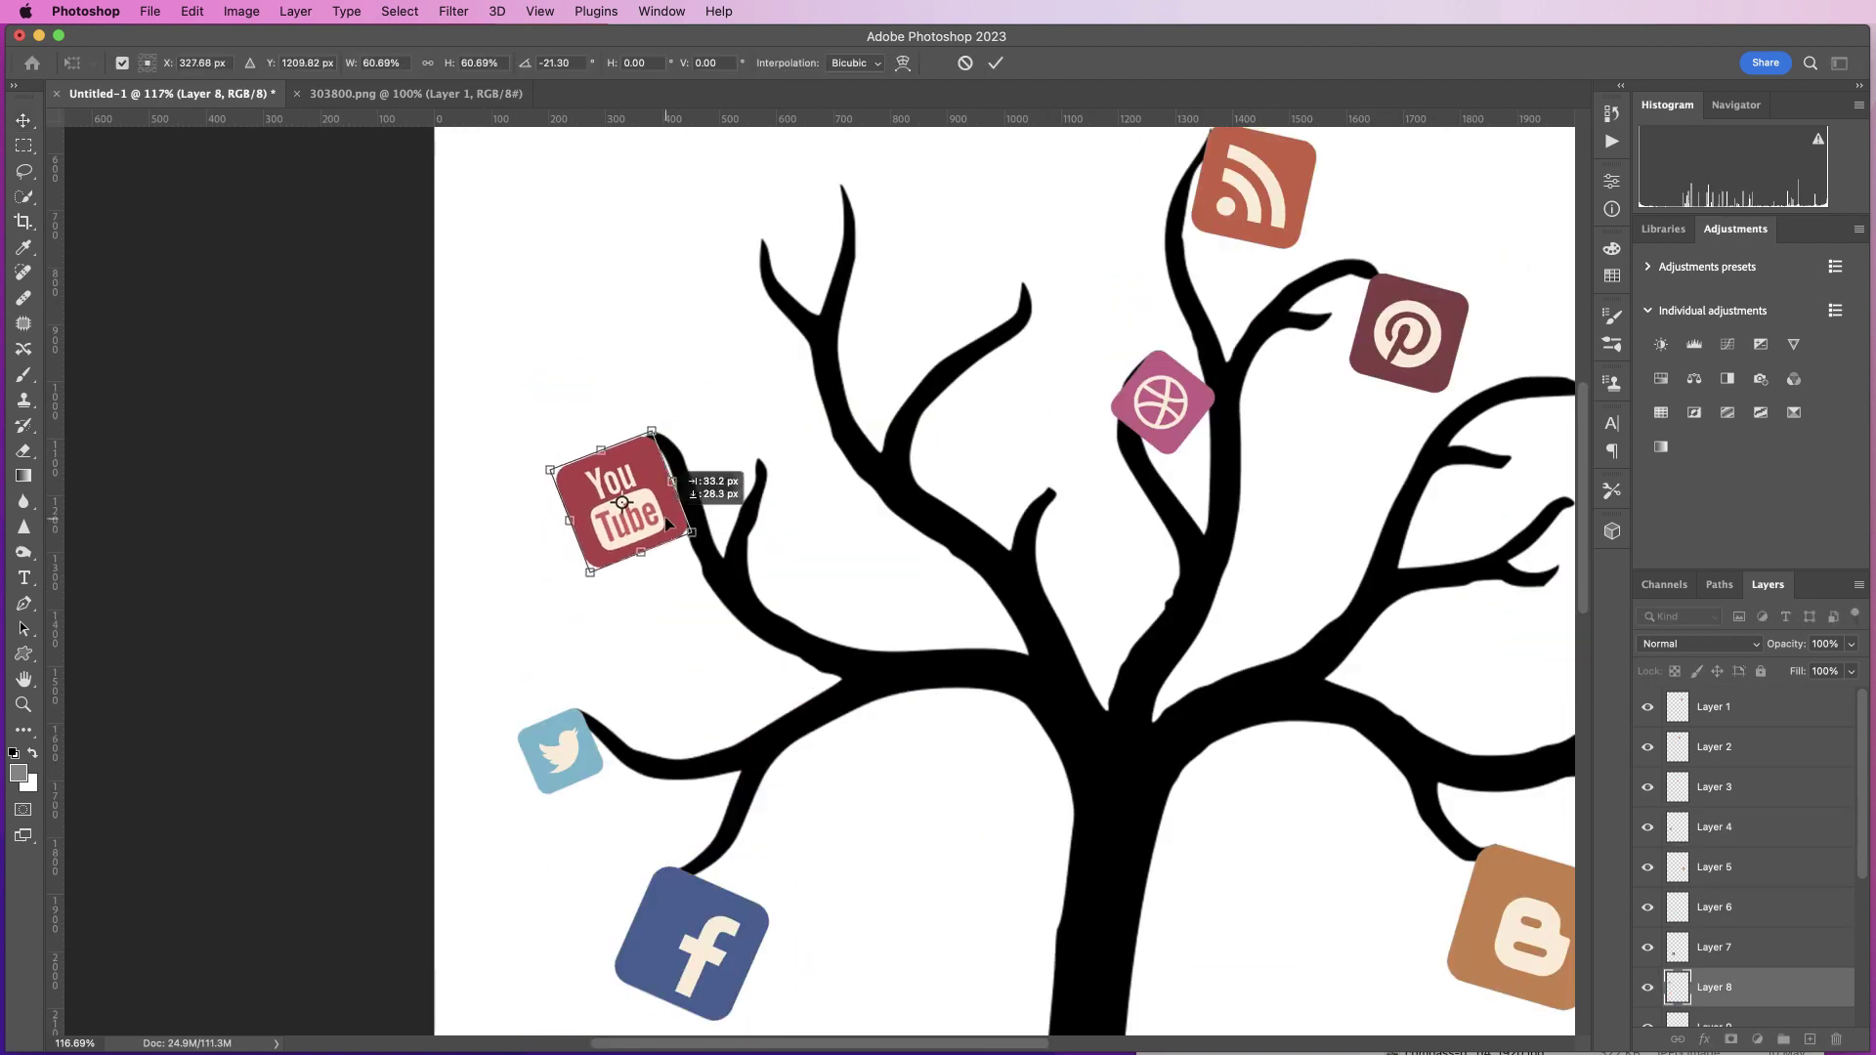
key("Return")
left_click_drag(880, 880, 965, 769)
Step: Move the Tumblr and Yahoo icons up onto branches, rotating Yahoo to fit
left_click_drag(792, 733, 879, 381)
key("ctrl+t")
scroll(938, 587, "down", 5)
scroll(985, 544, "up", 5)
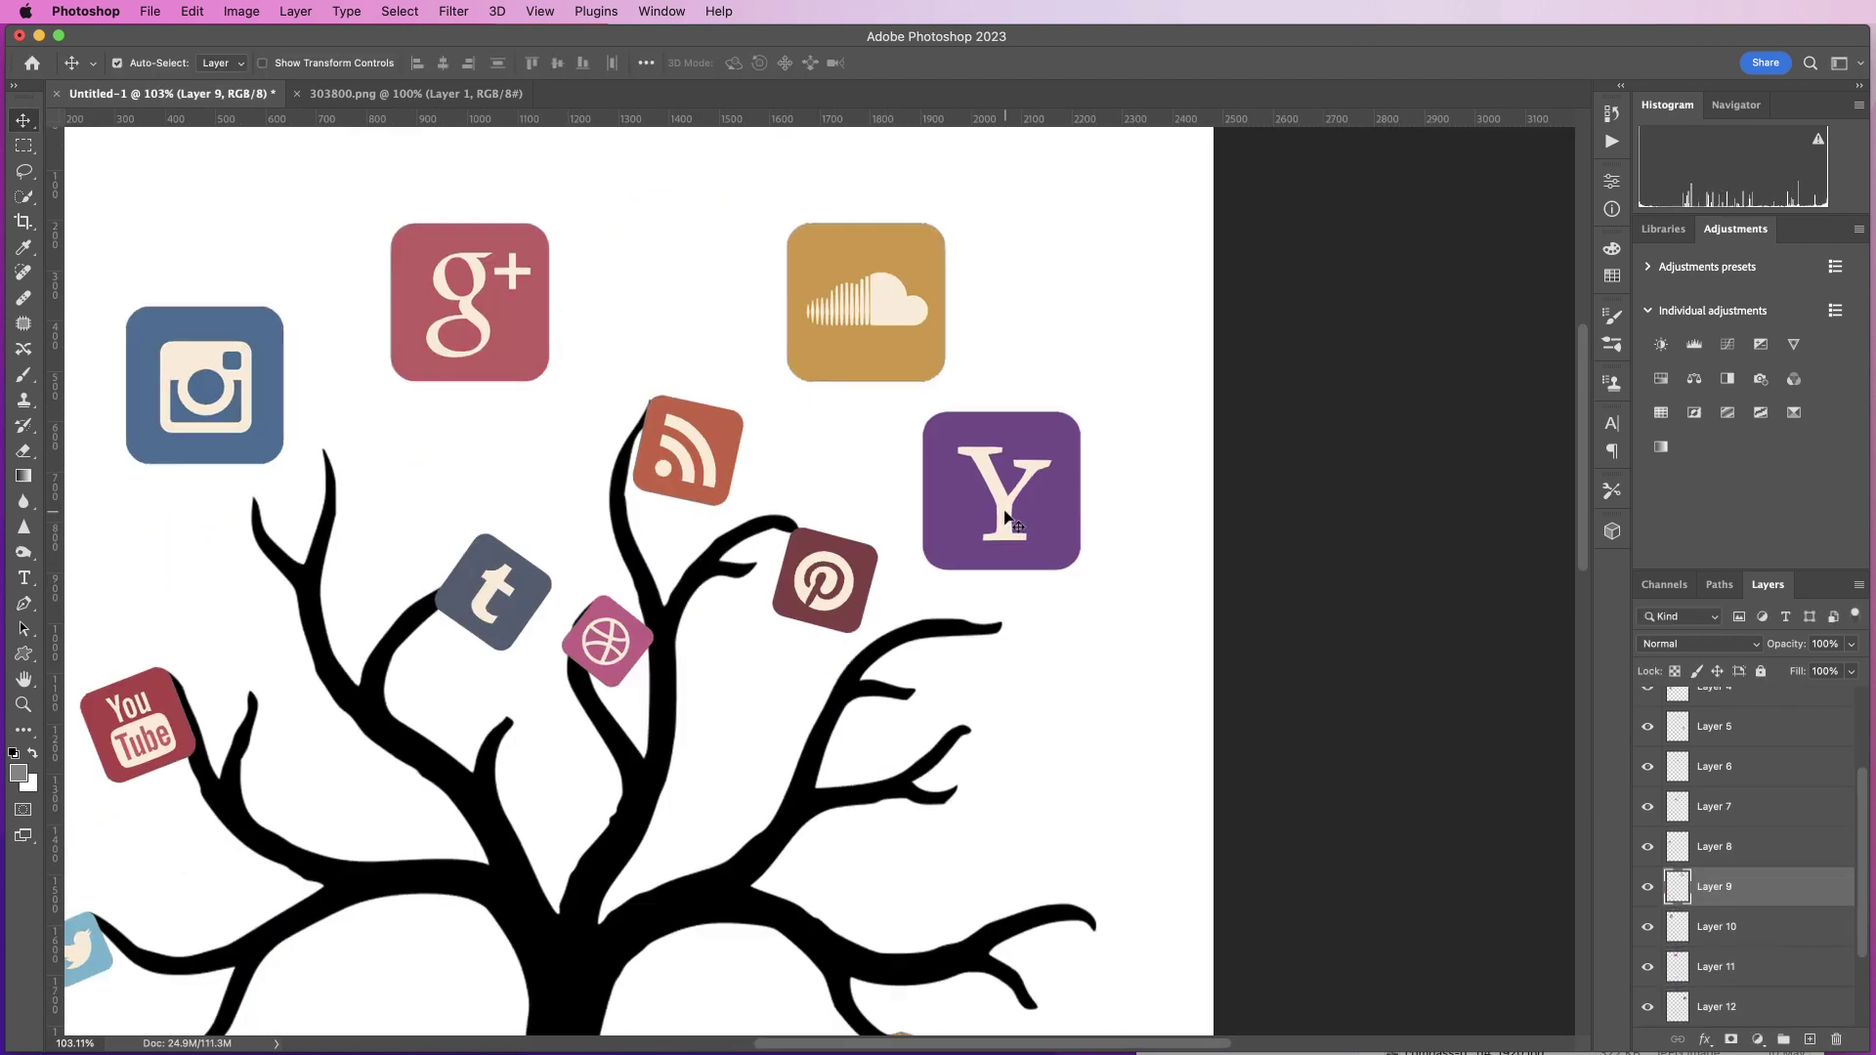
left_click_drag(998, 482, 1019, 795)
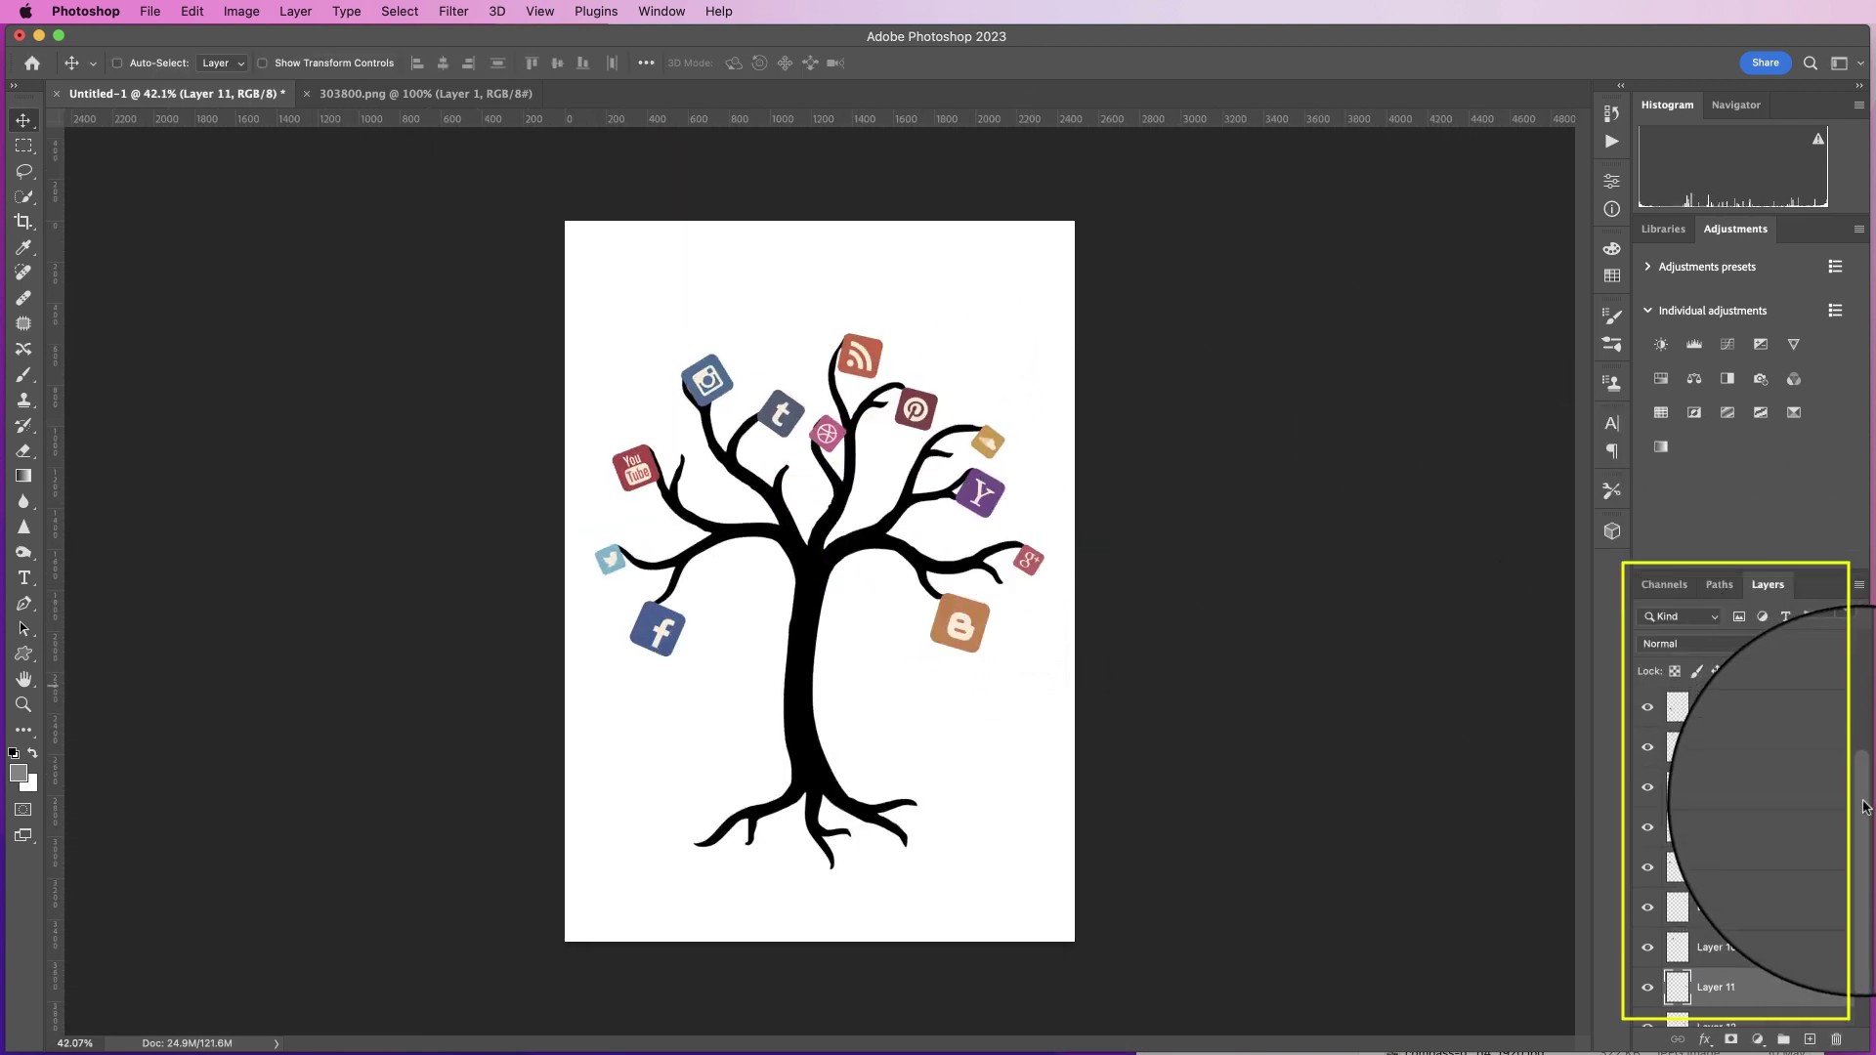
left_click_drag(1864, 807, 1868, 872)
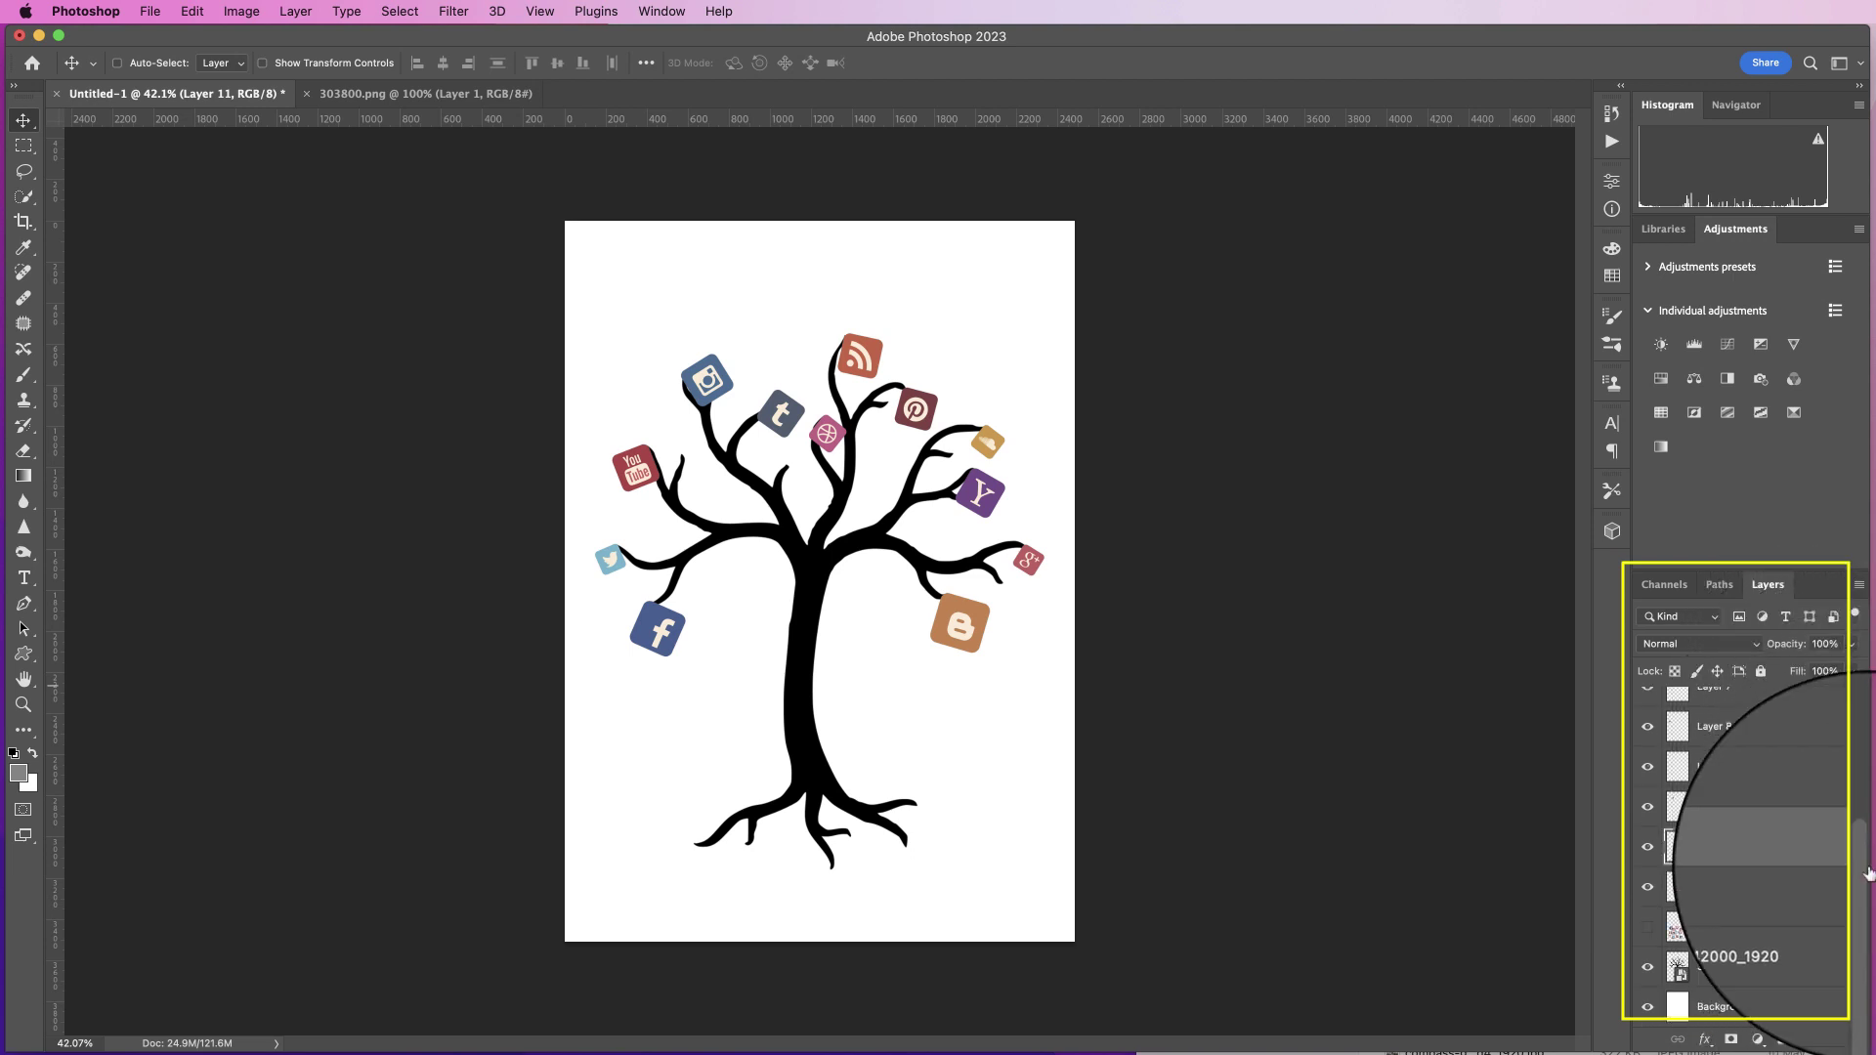
left_click(148, 10)
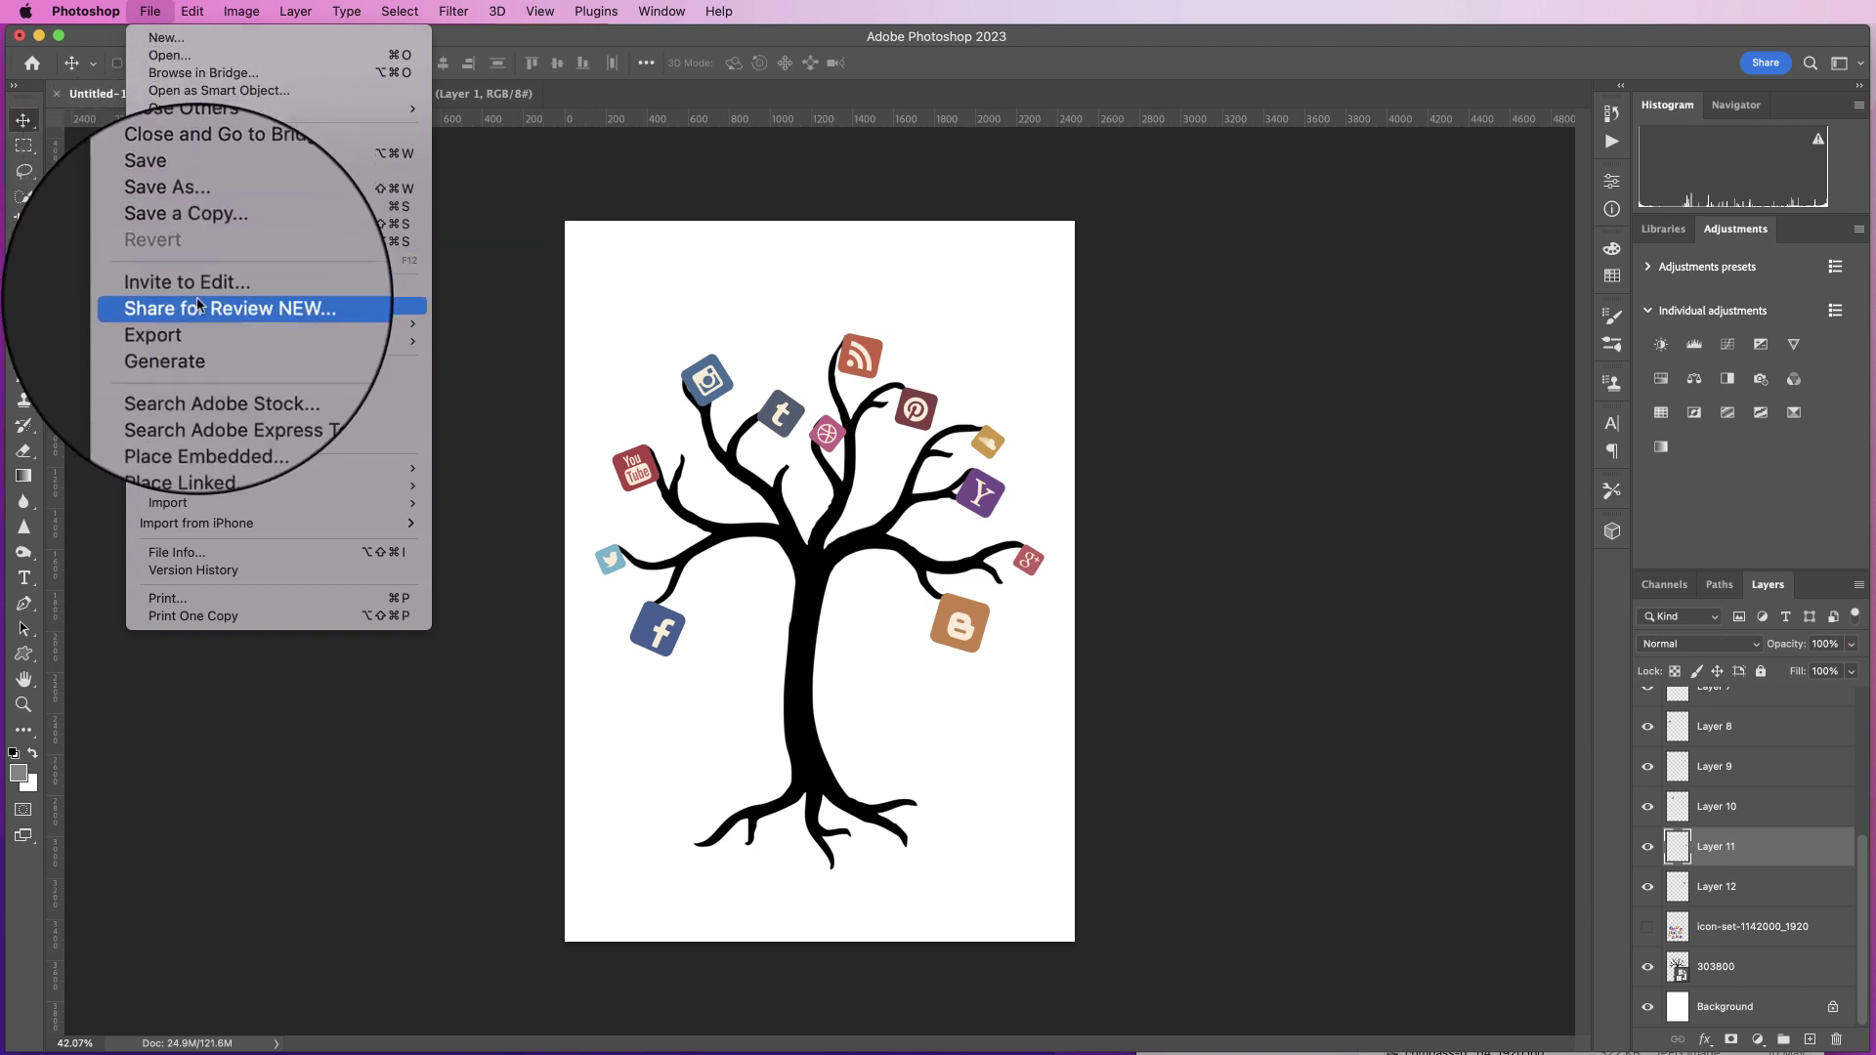
mouse_move(294, 323)
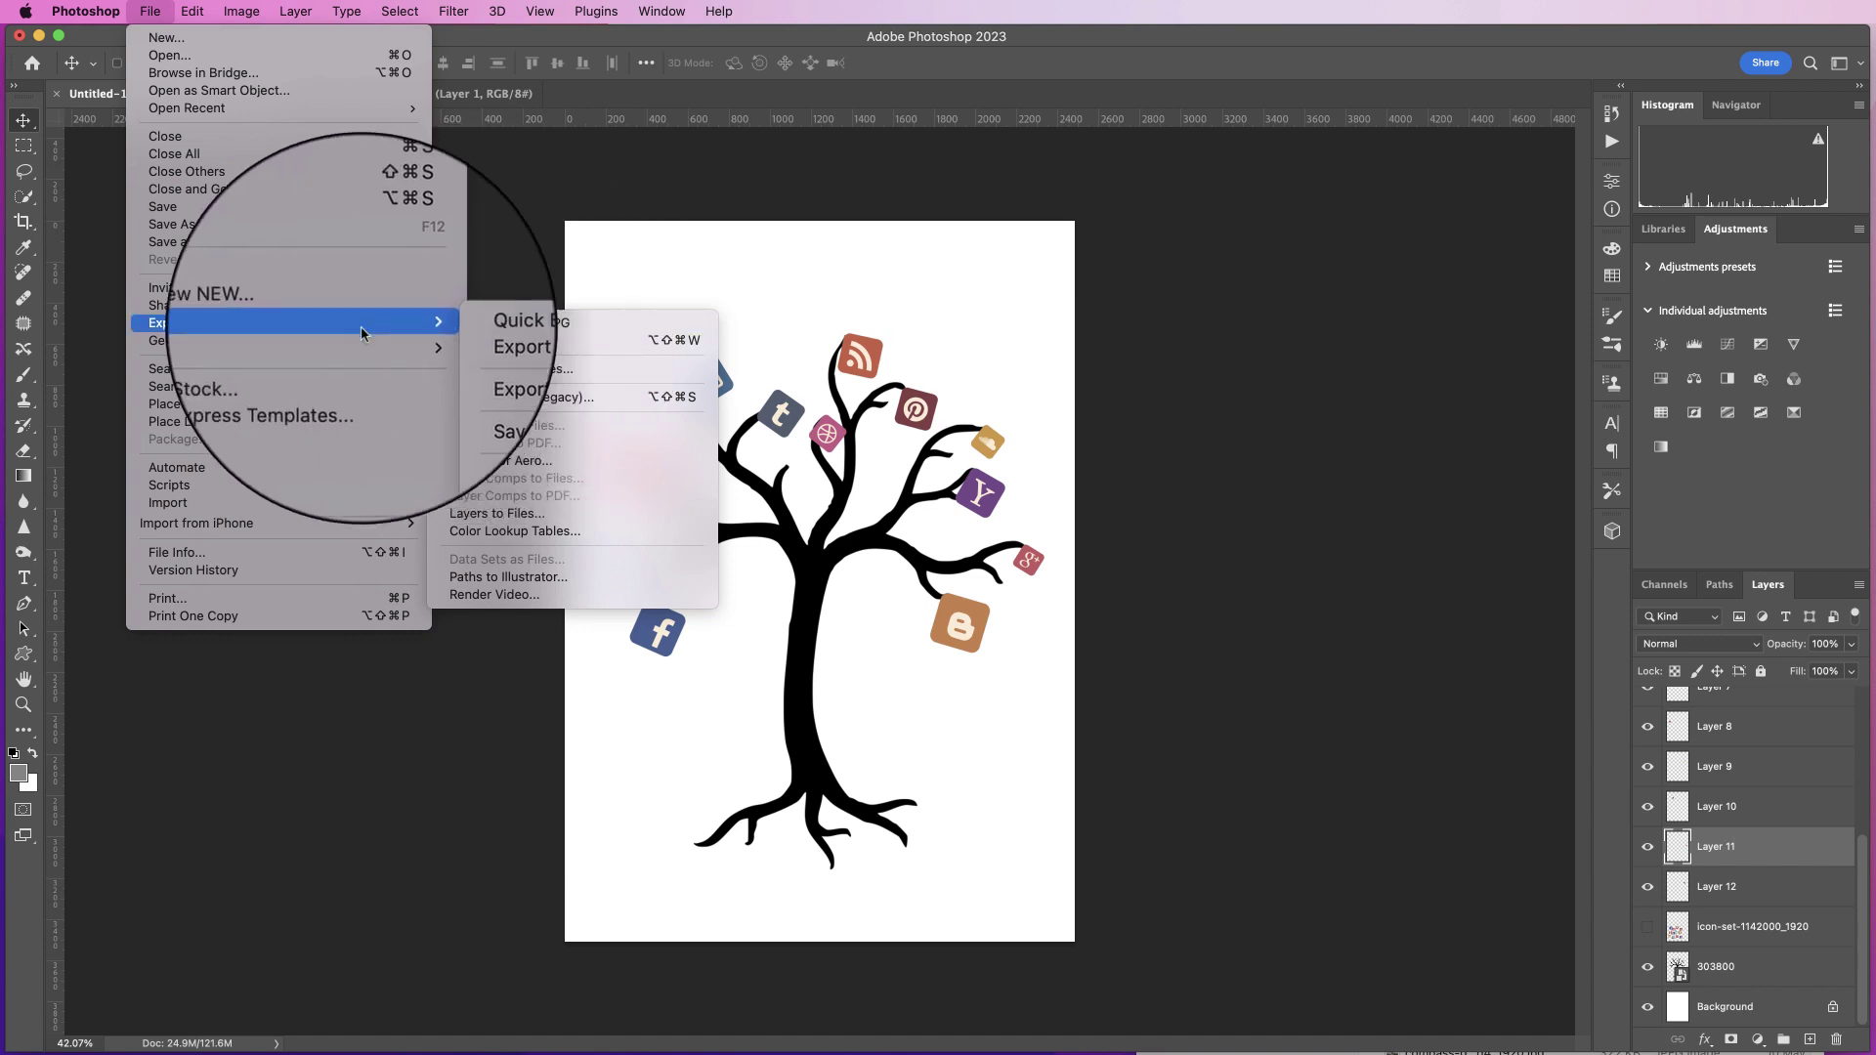
left_click(1373, 835)
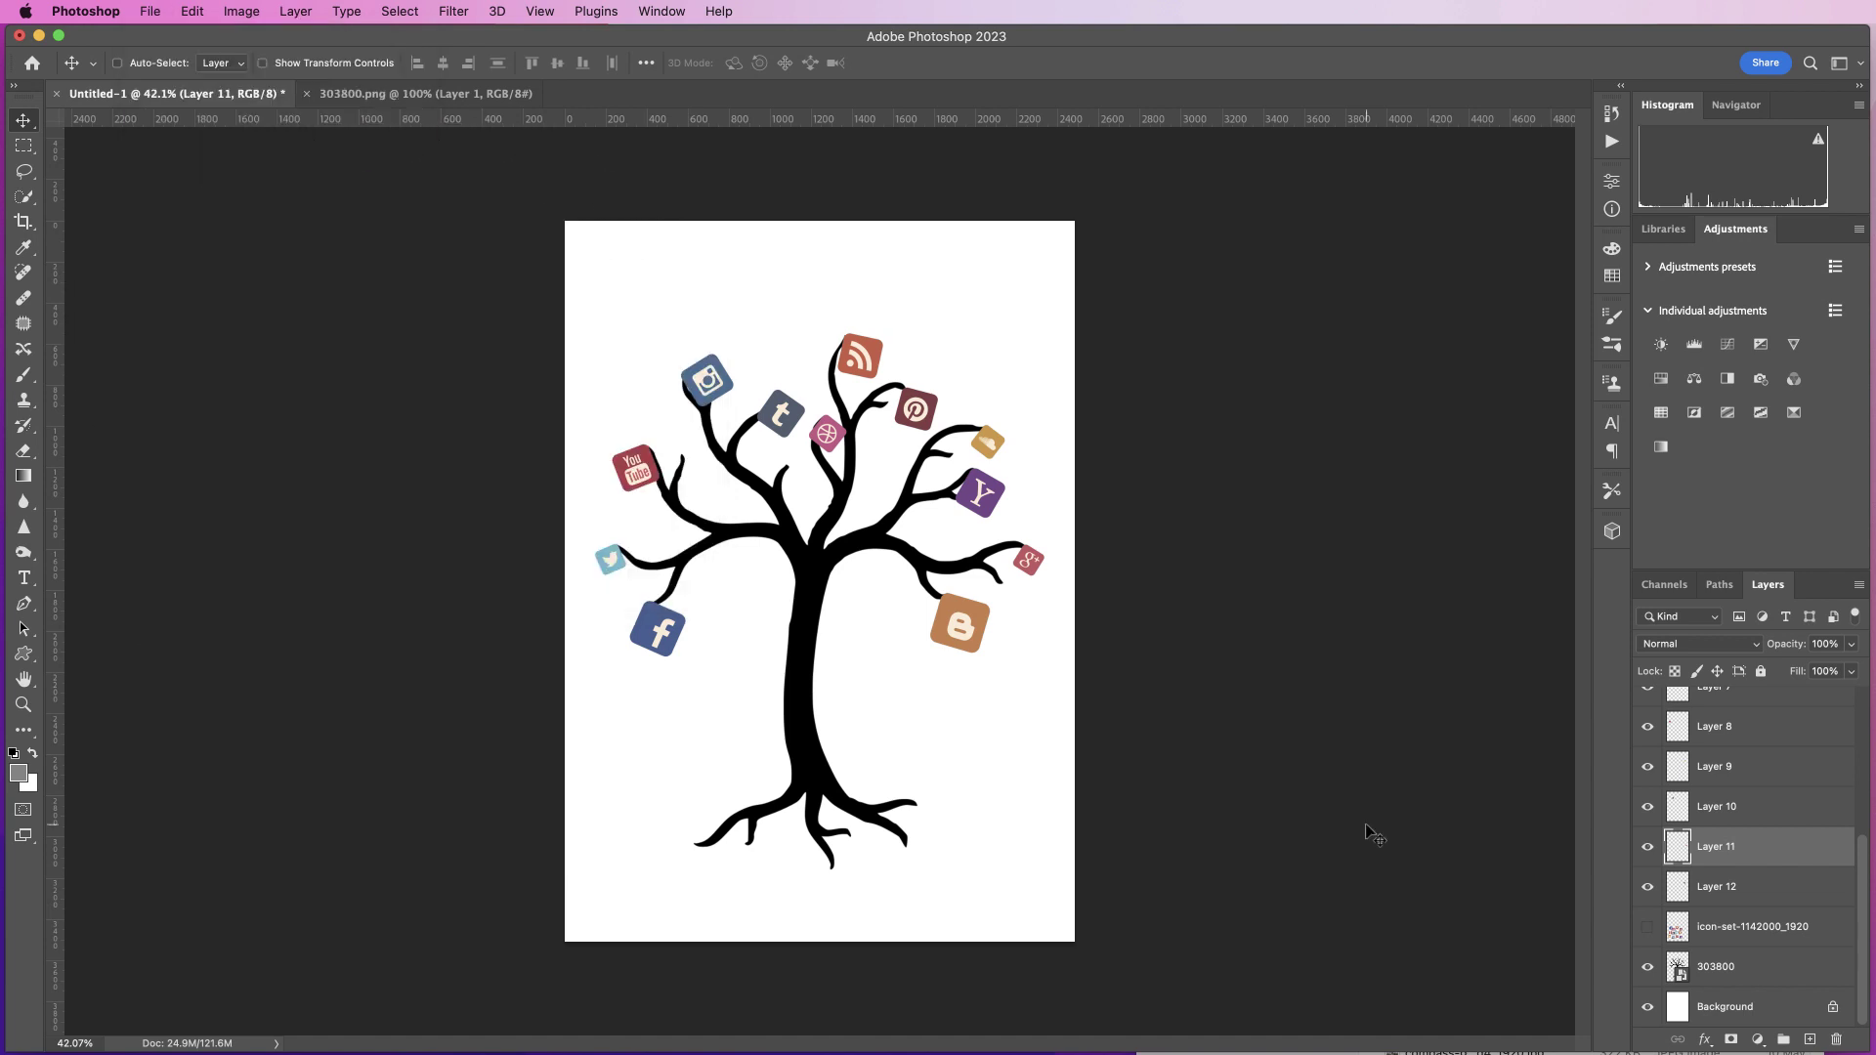